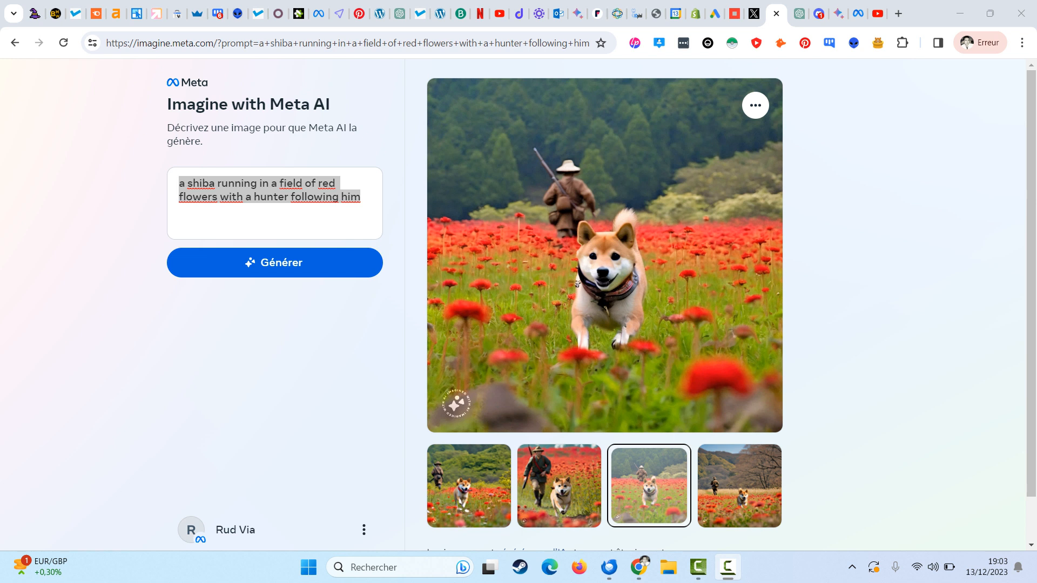
Highlight the Imagine with Meta AI site address and check the connection country in the VPN extension.
drag(214, 43, 105, 44)
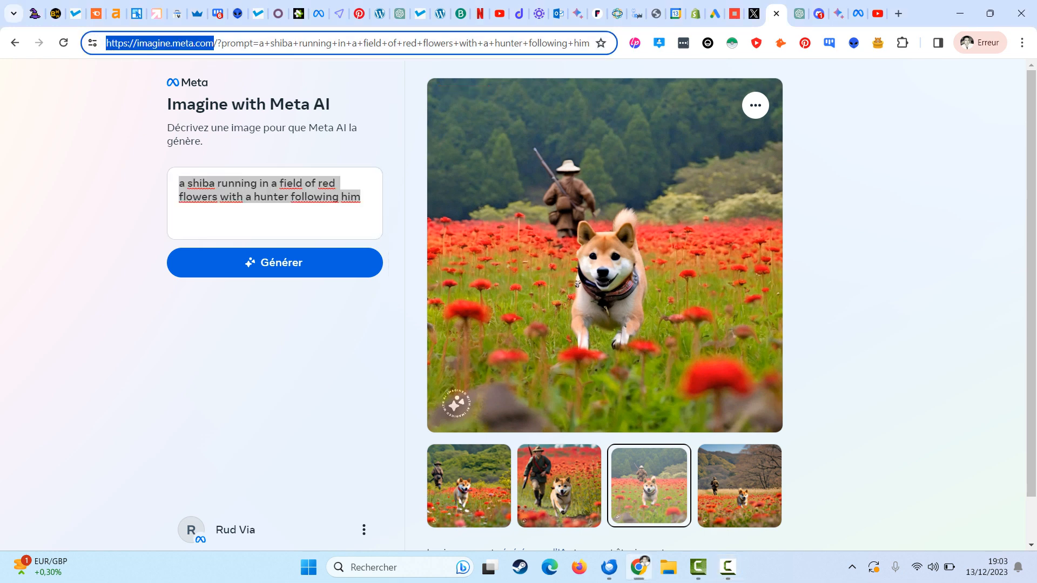
click(270, 190)
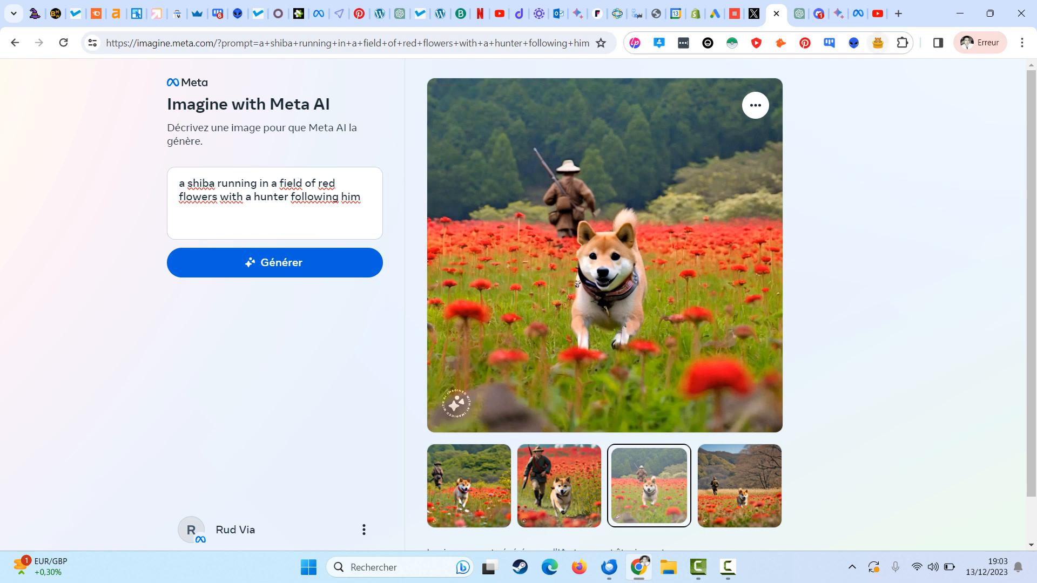
click(877, 43)
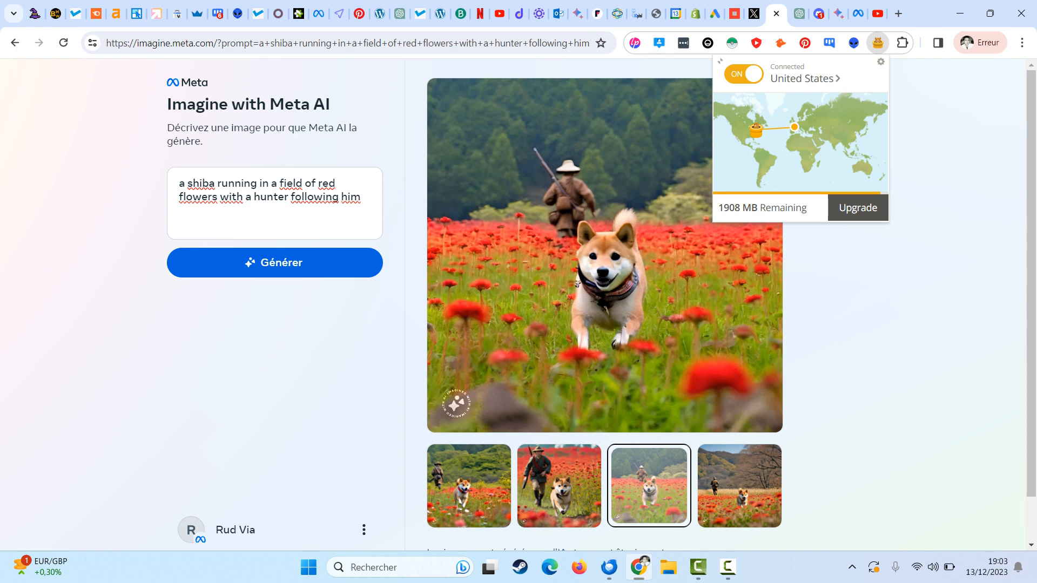
key(Escape)
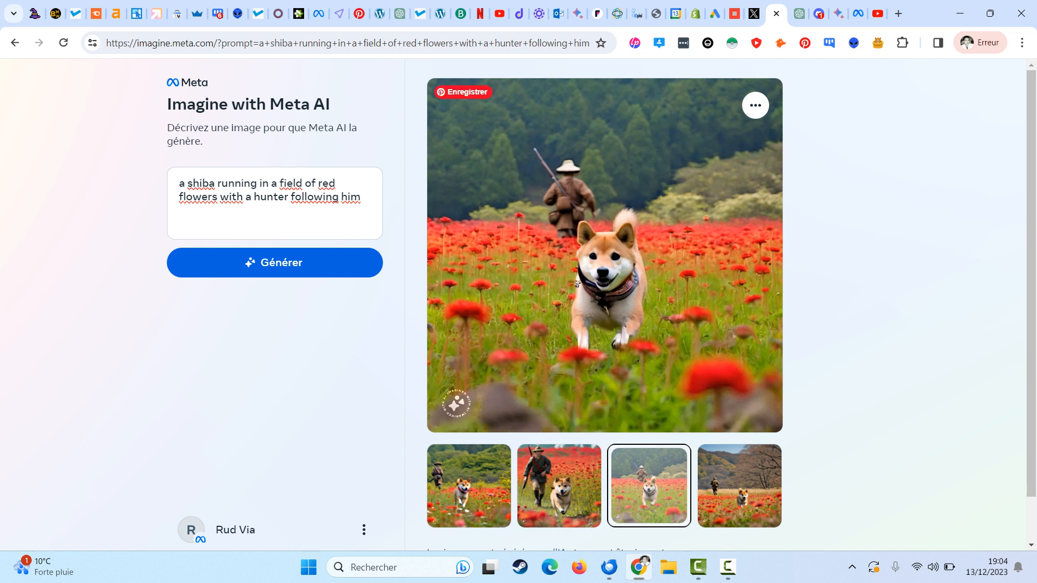
Review the image prompt "a shiba running in a field of red flowers with a hunter following him".
mouse_move(179, 183)
mouse_down()
mouse_move(338, 184)
mouse_move(360, 197)
mouse_move(179, 183)
mouse_up()
click(349, 196)
double_click(349, 197)
mouse_move(799, 13)
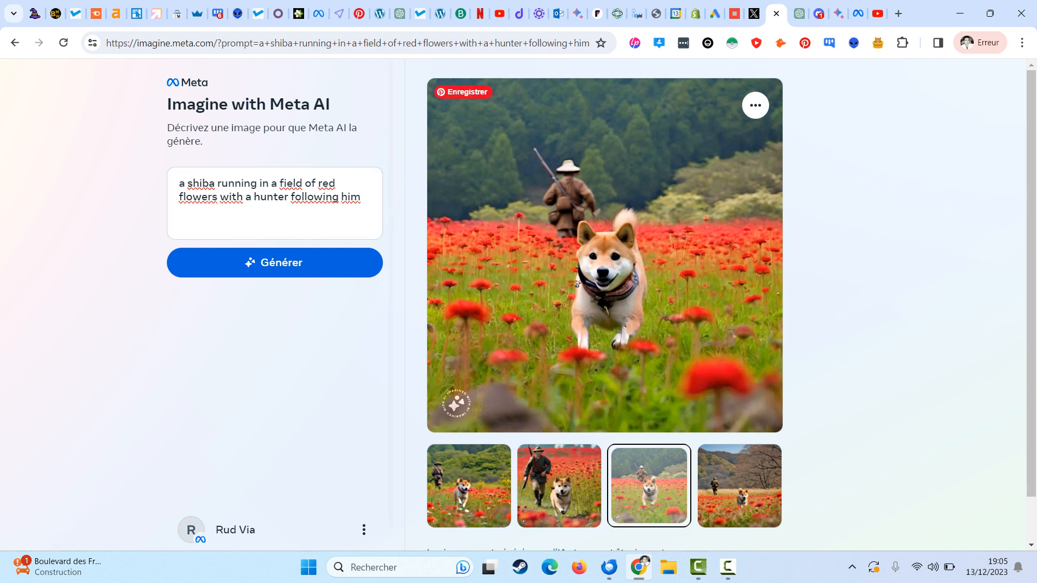
drag(179, 184, 305, 197)
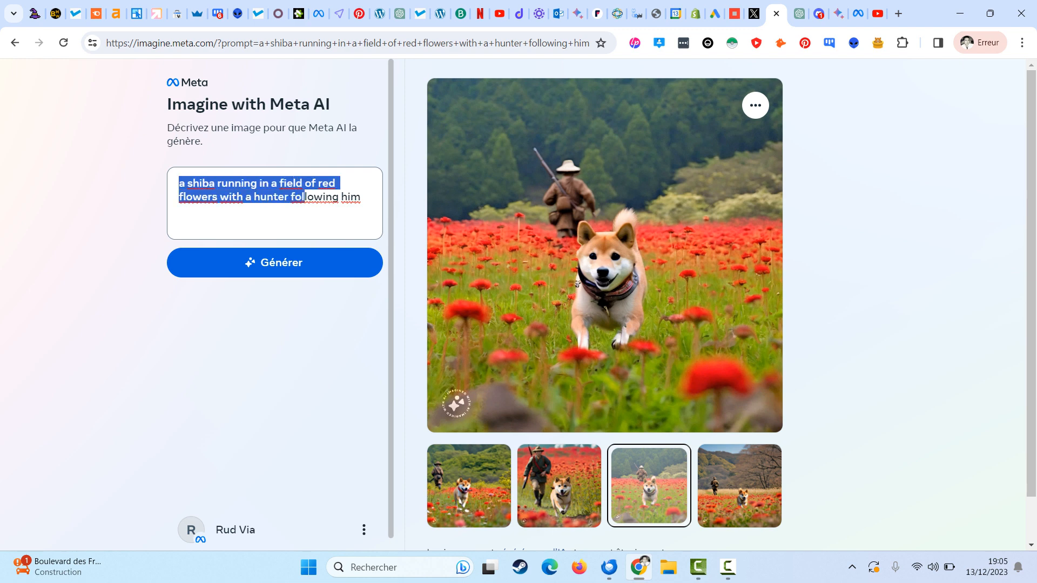
click(304, 197)
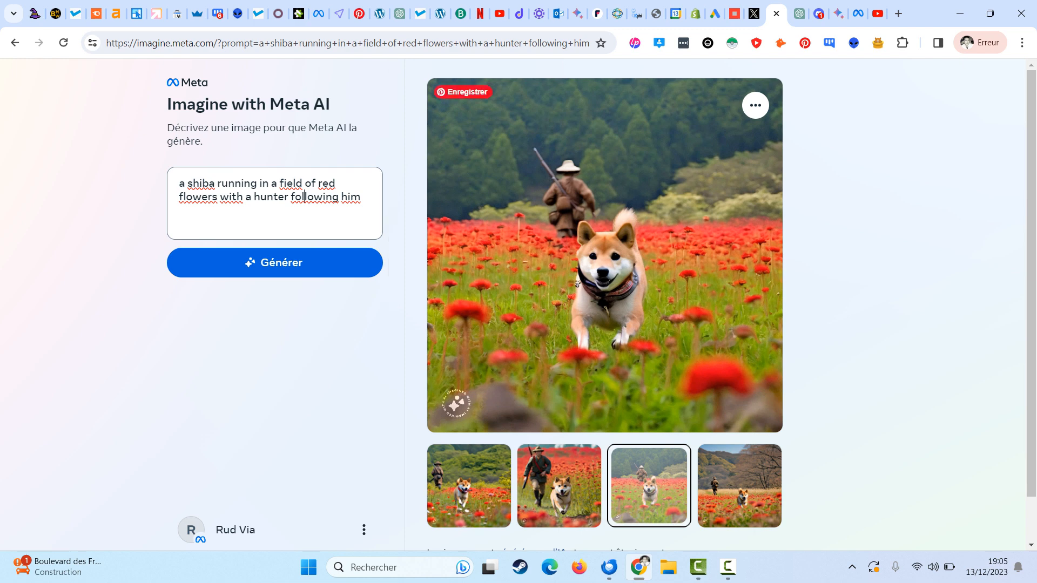
View each of the four generated shiba images at large size, ending on the second one.
click(468, 486)
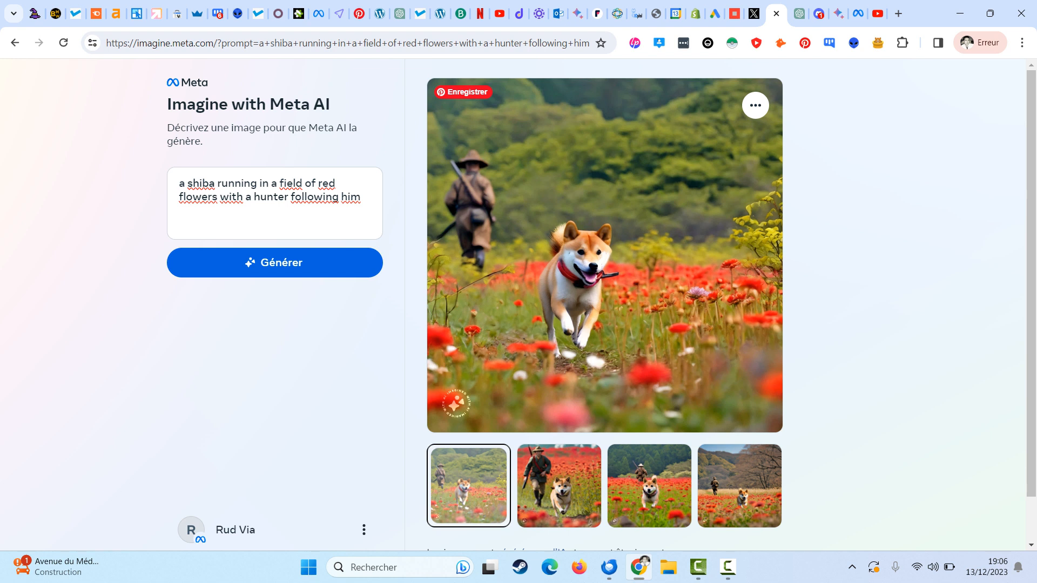
click(559, 486)
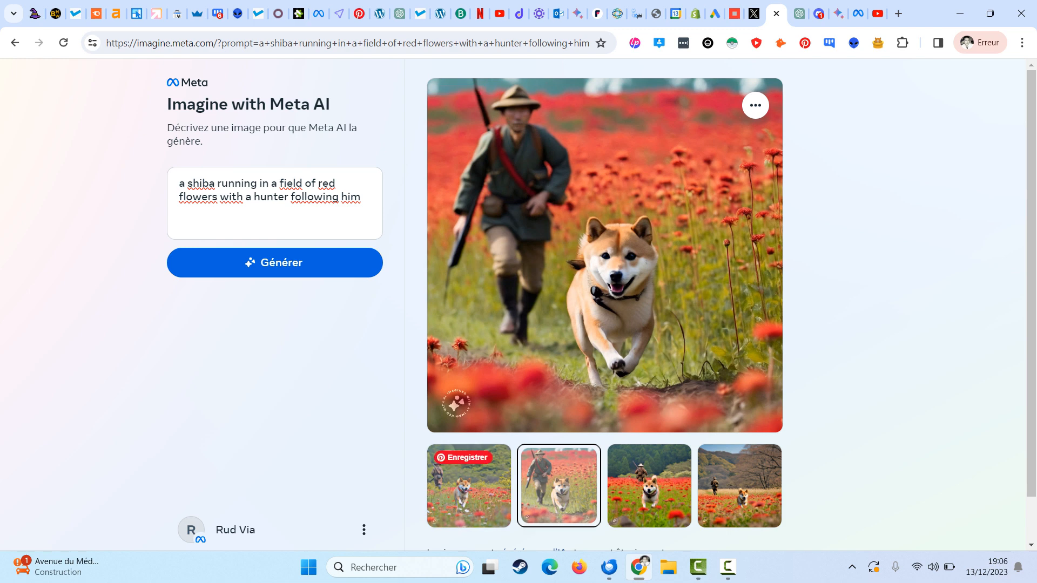
click(469, 486)
click(558, 486)
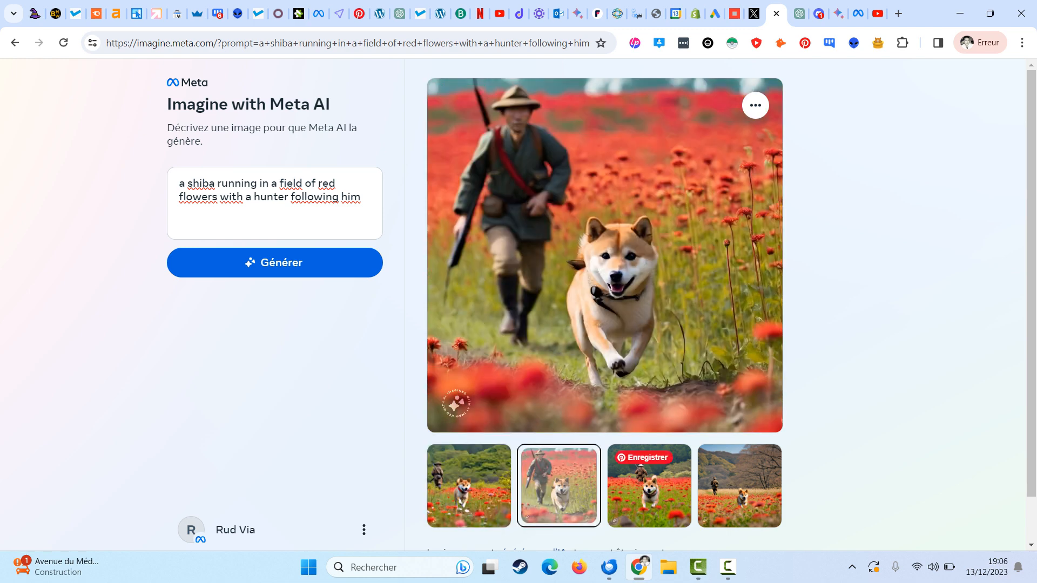
click(649, 486)
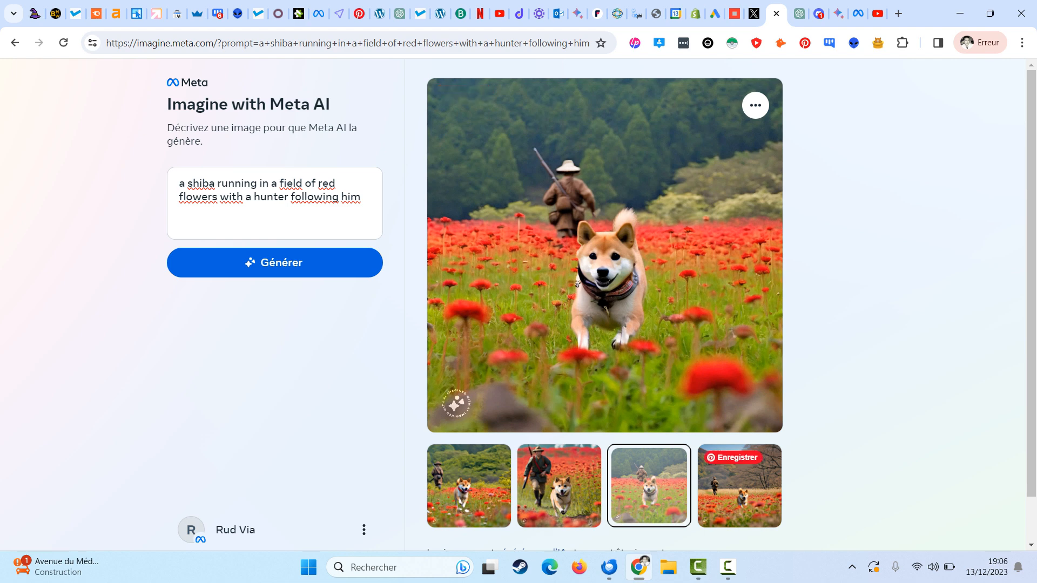
click(740, 486)
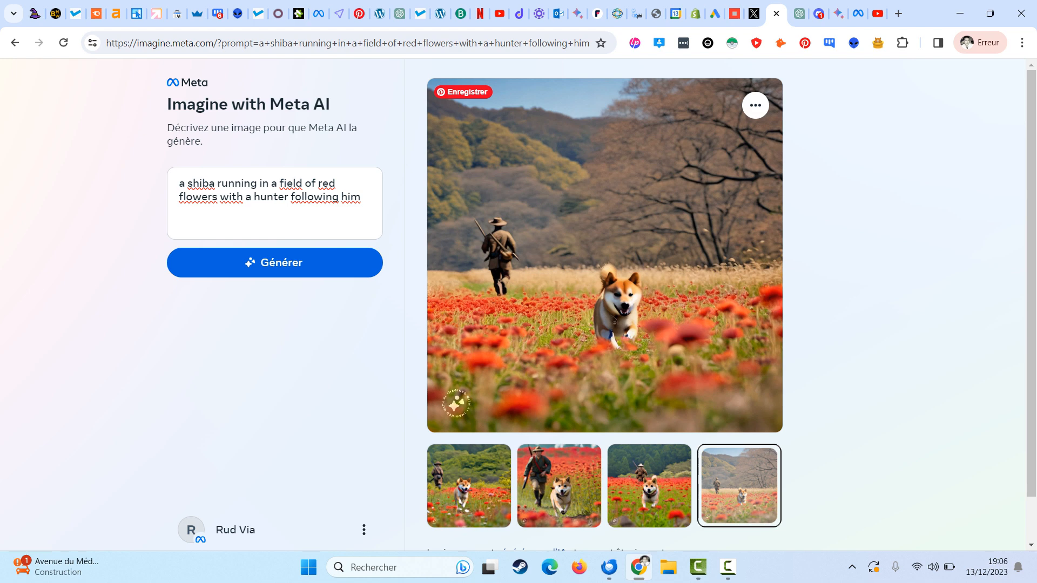
click(559, 486)
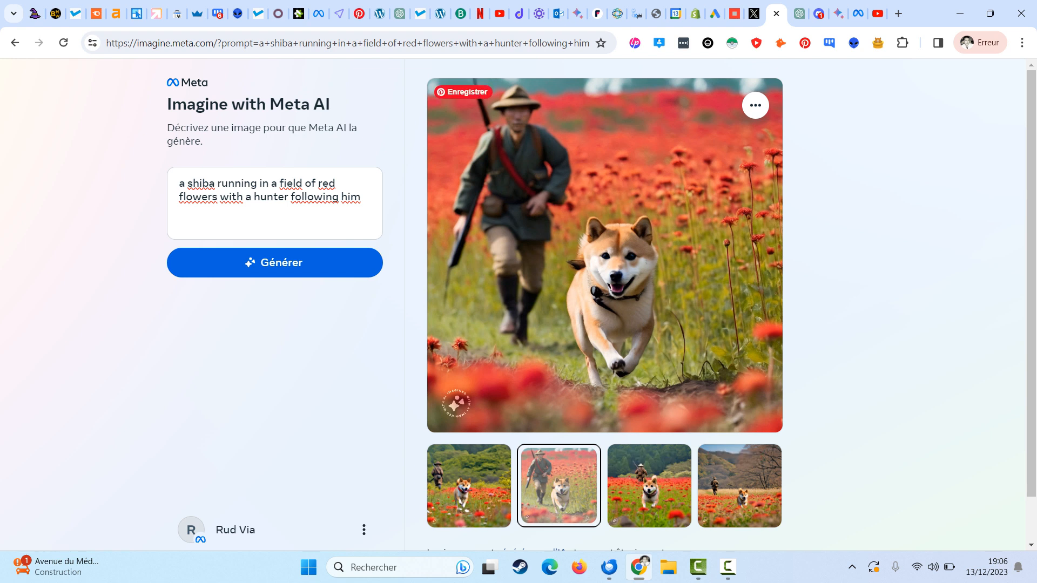
Switch to the DALL-E conversation in ChatGPT and view the first image for the initial realistic shiba prompt enlarged.
click(799, 13)
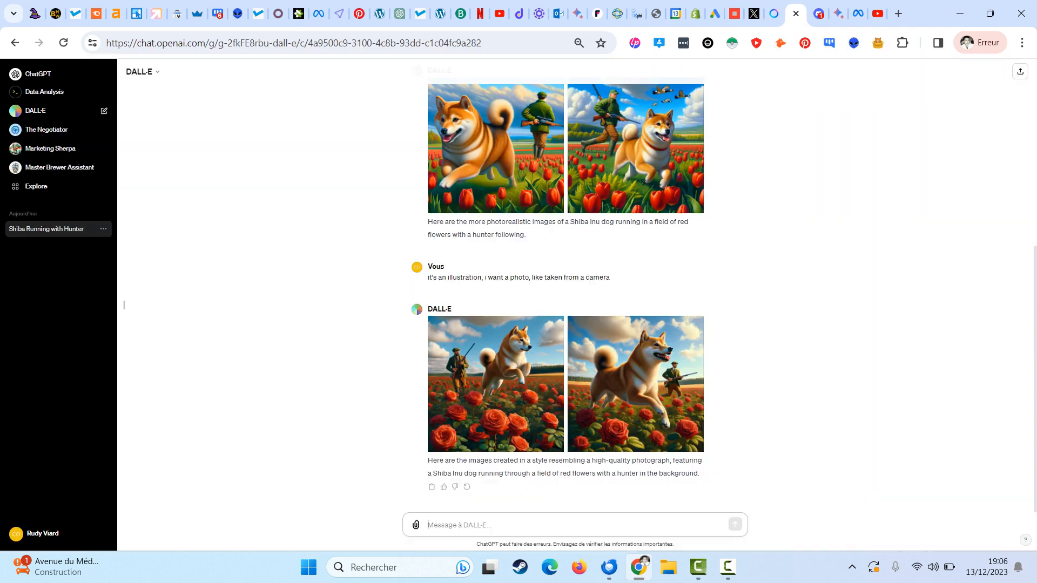
scroll(566, 216, up, 5)
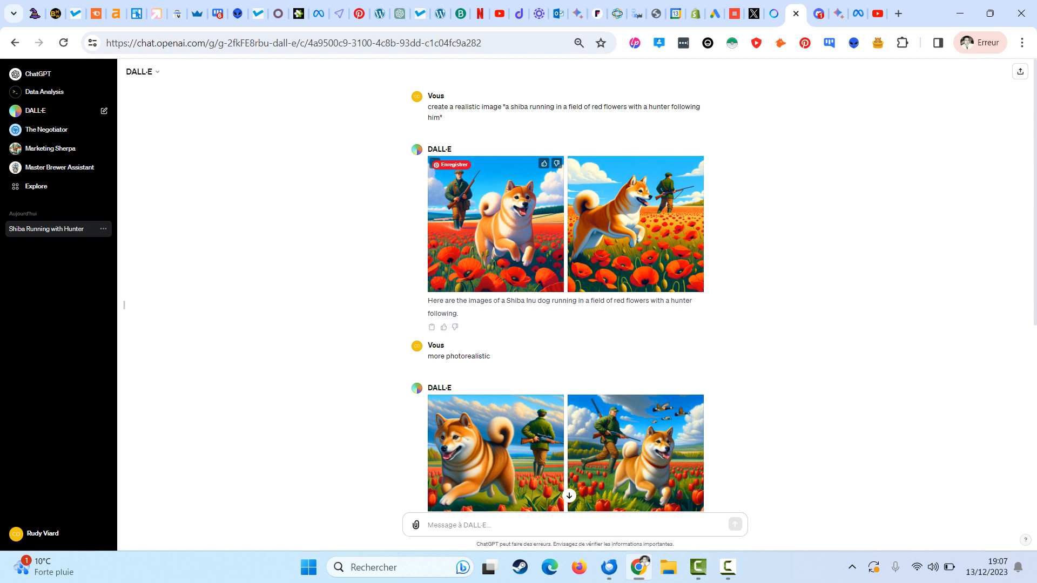
click(495, 224)
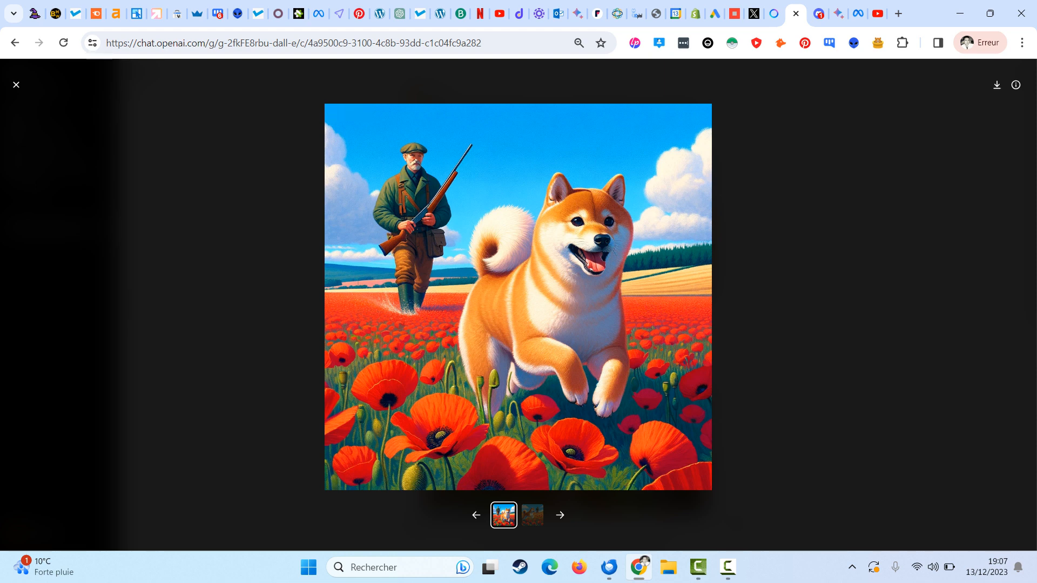
key(Escape)
Review the "more photorealistic" follow-up prompt and view its first resulting image enlarged.
scroll(496, 324, down, 3)
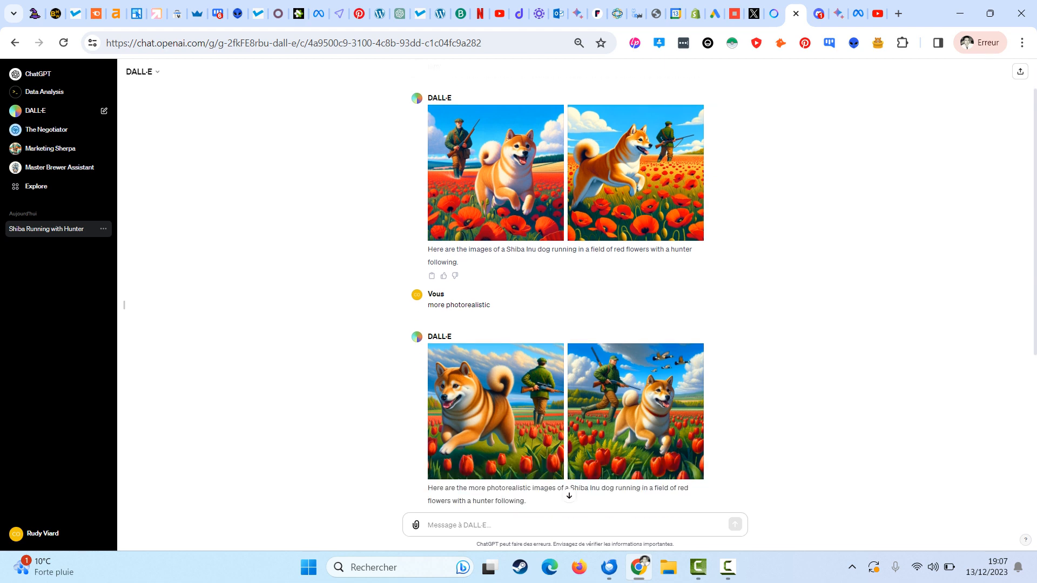
drag(428, 220, 491, 222)
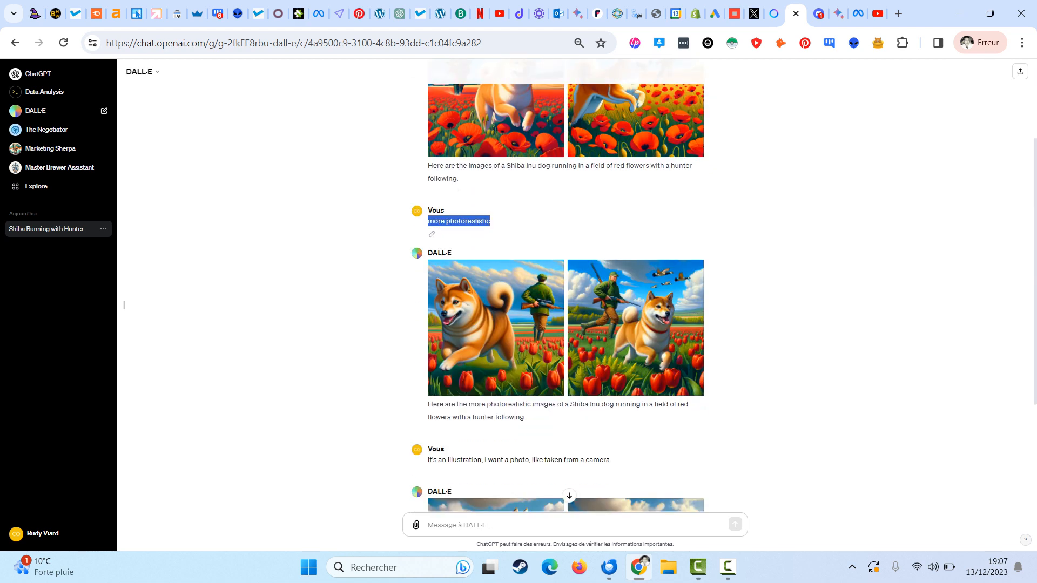
click(495, 327)
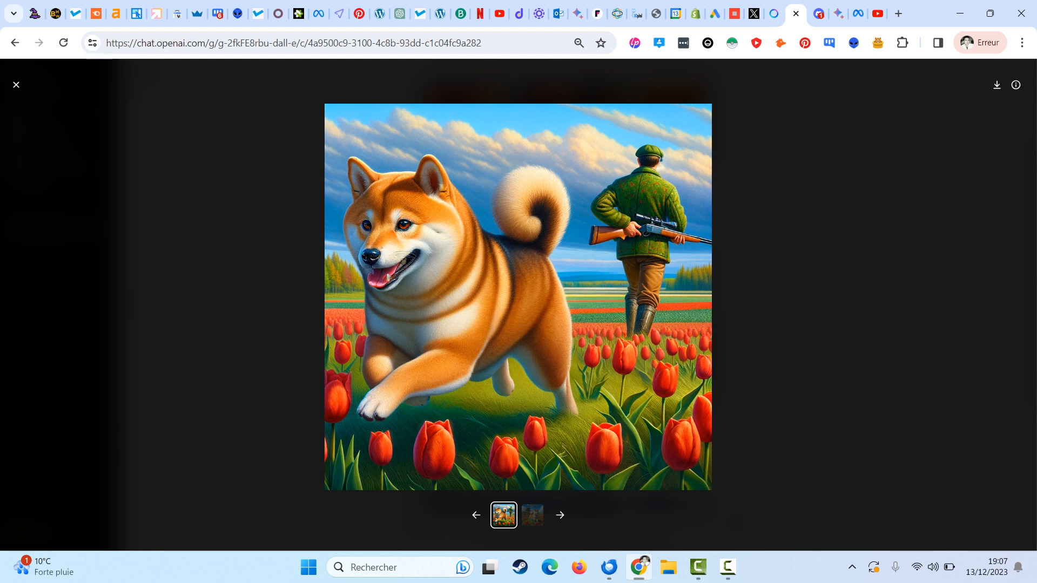
key(Escape)
Review the prompt "it's an illustration, i want a photo, like taken from a camera" and view both its resulting images enlarged.
scroll(635, 351, down, 3)
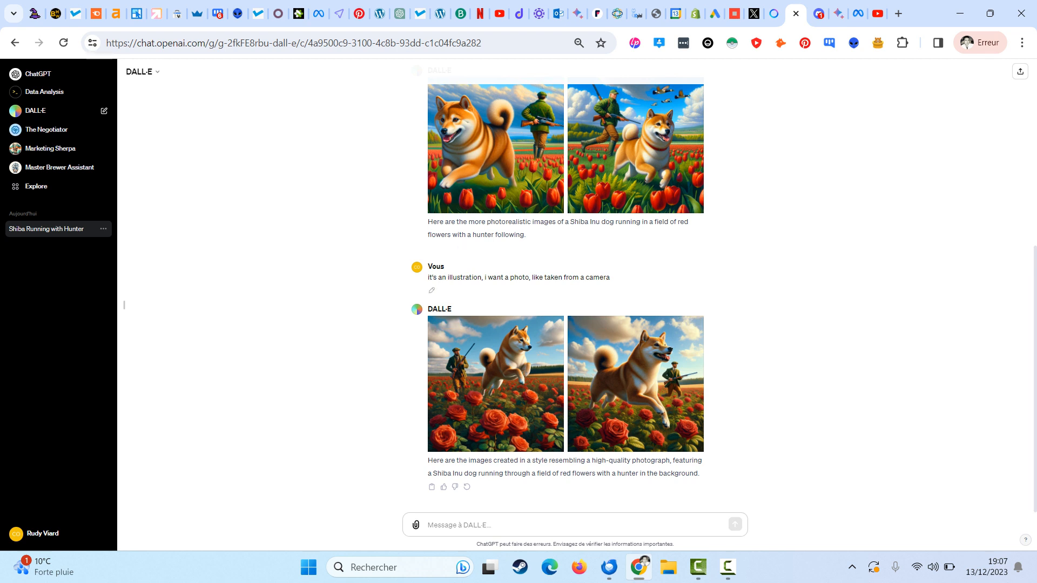
triple_click(519, 277)
click(519, 277)
drag(474, 277, 550, 277)
click(550, 277)
drag(486, 277, 611, 277)
click(611, 277)
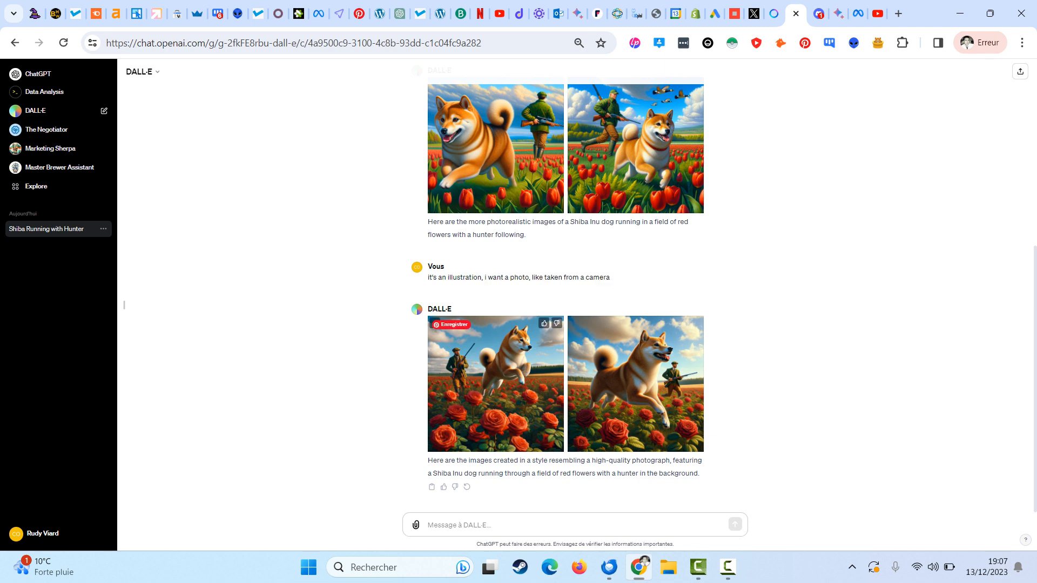
click(495, 383)
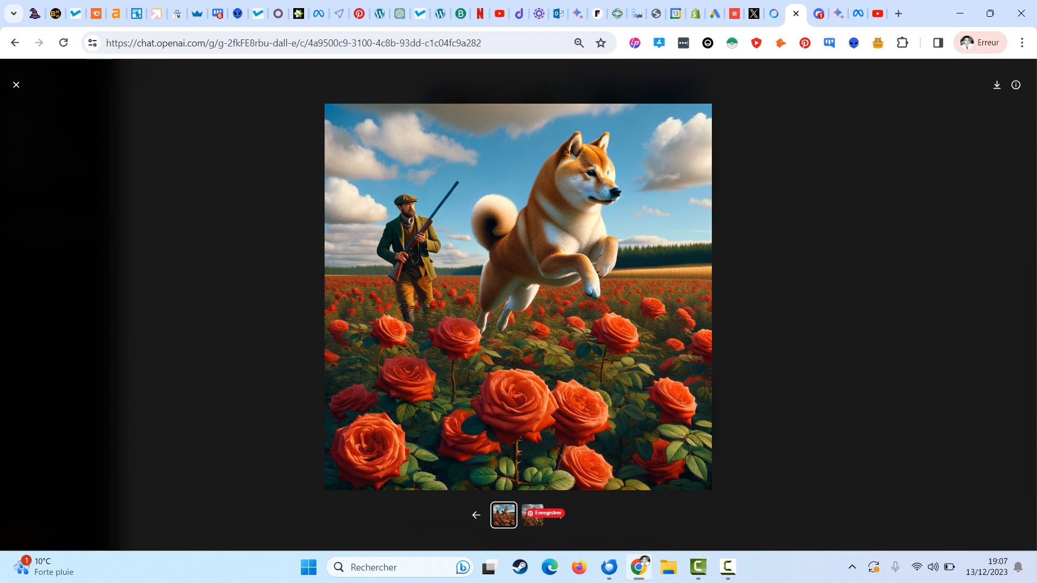
click(533, 515)
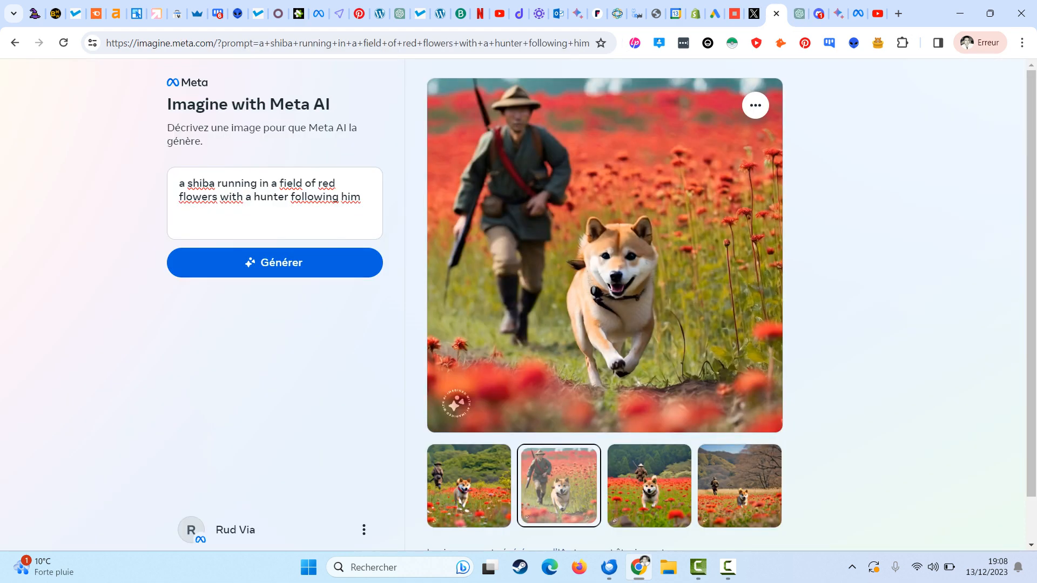
Compare the enlarged DALL-E image with the Meta AI result, close it, and look over the whole DALL-E conversation again.
click(774, 14)
click(799, 14)
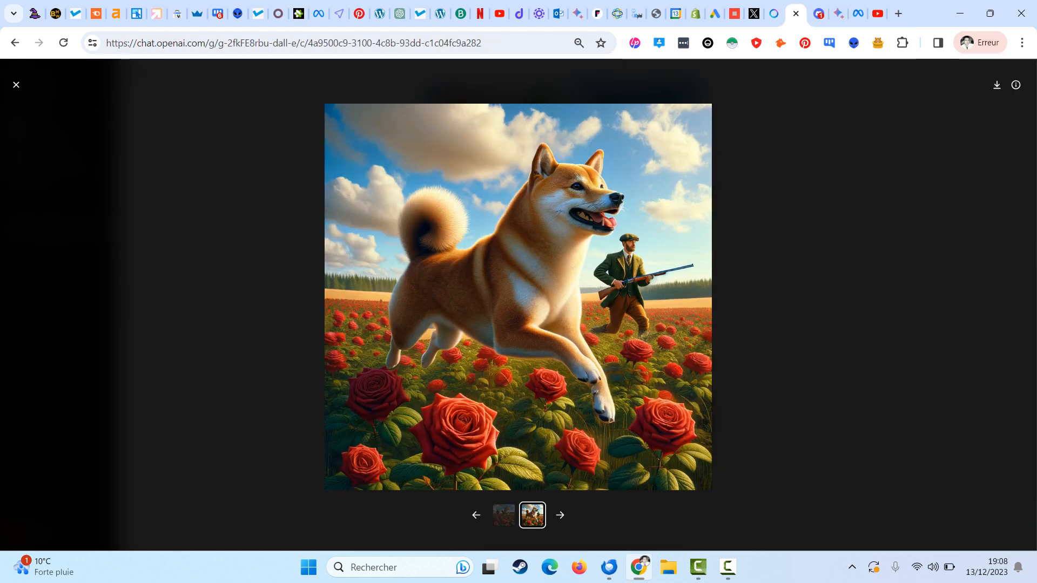
key(Escape)
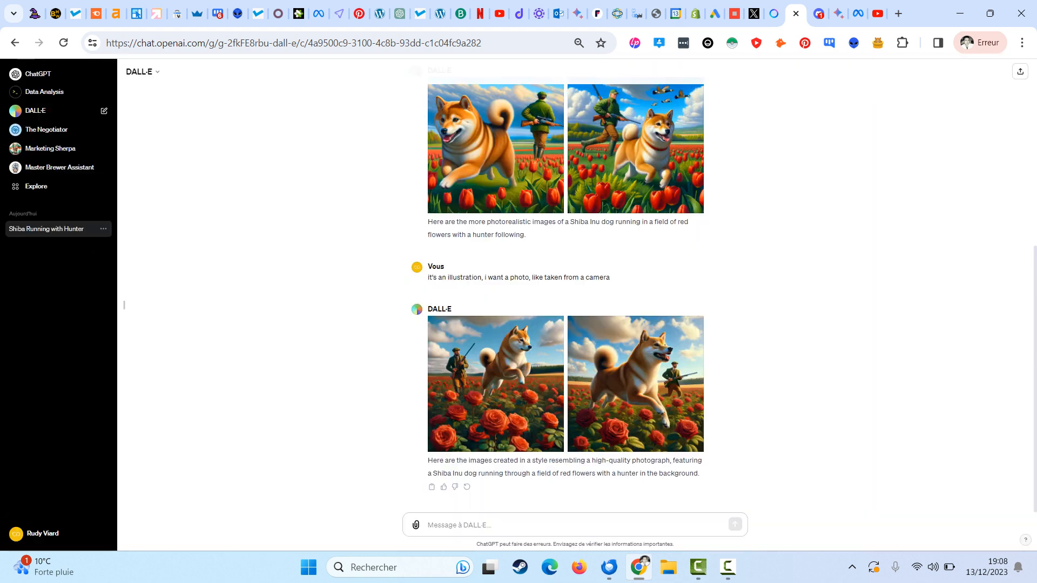
scroll(123, 305, up, 2)
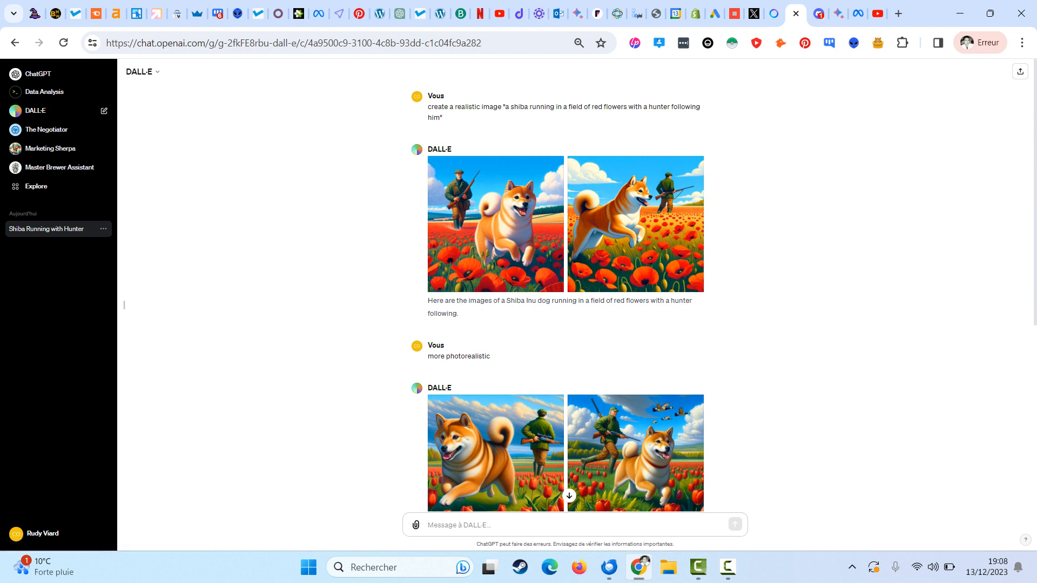
scroll(124, 305, down, 6)
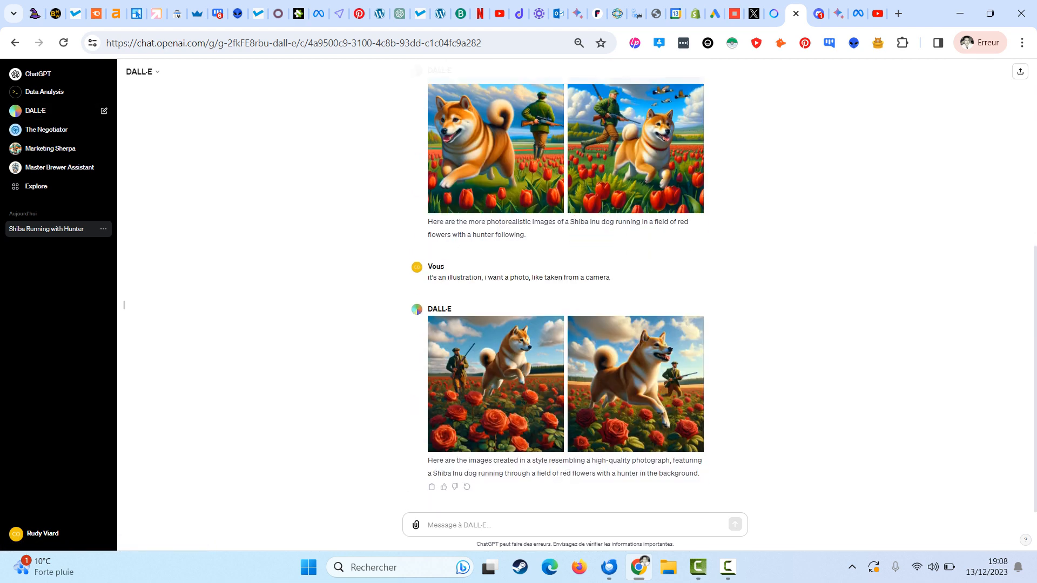
scroll(124, 305, up, 6)
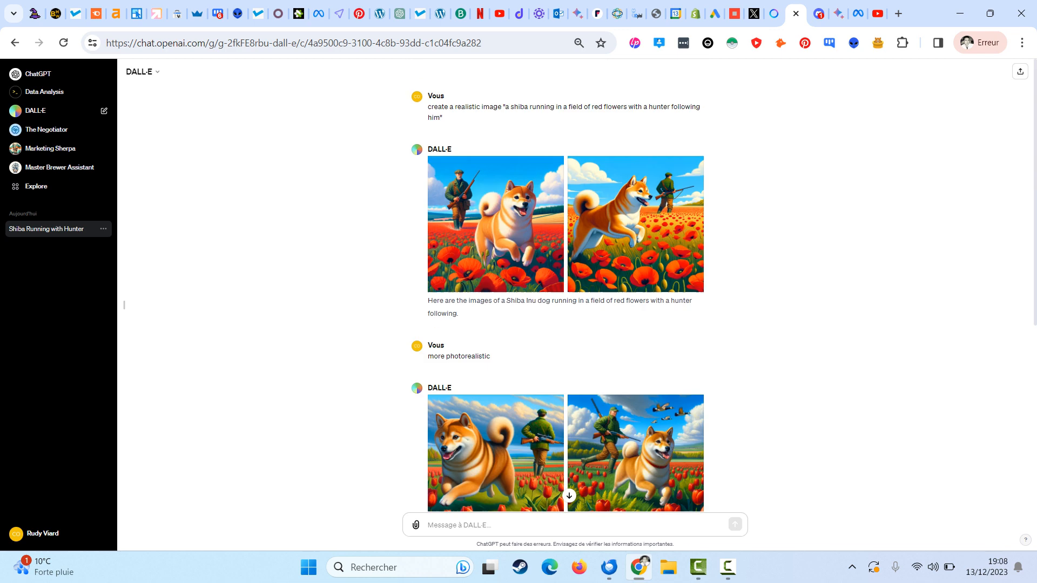
Switch to the Midjourney Bot chat in Discord, review the original shiba prompt, and view its image grid enlarged.
click(817, 14)
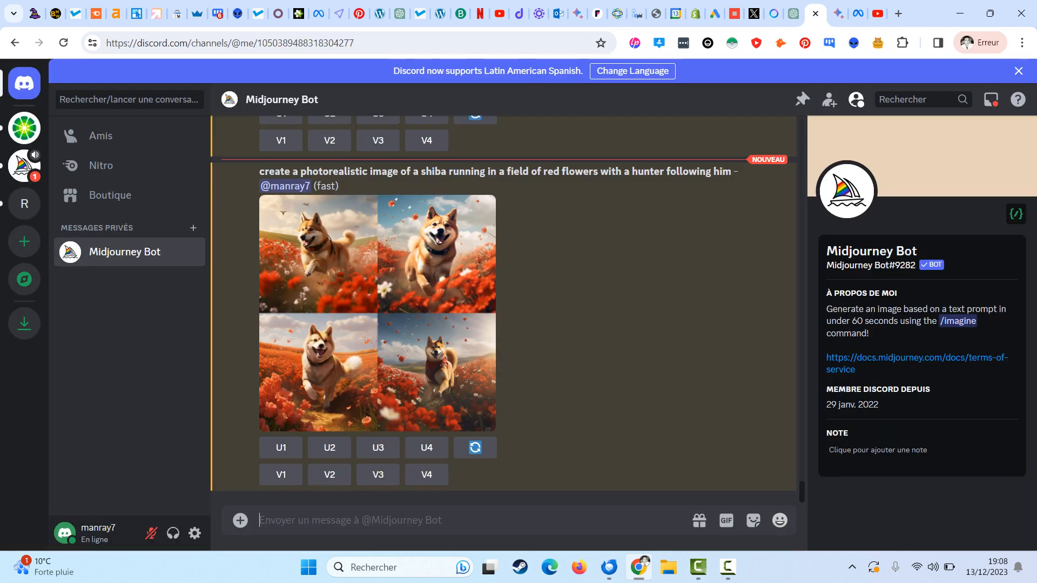
scroll(502, 311, up, 5)
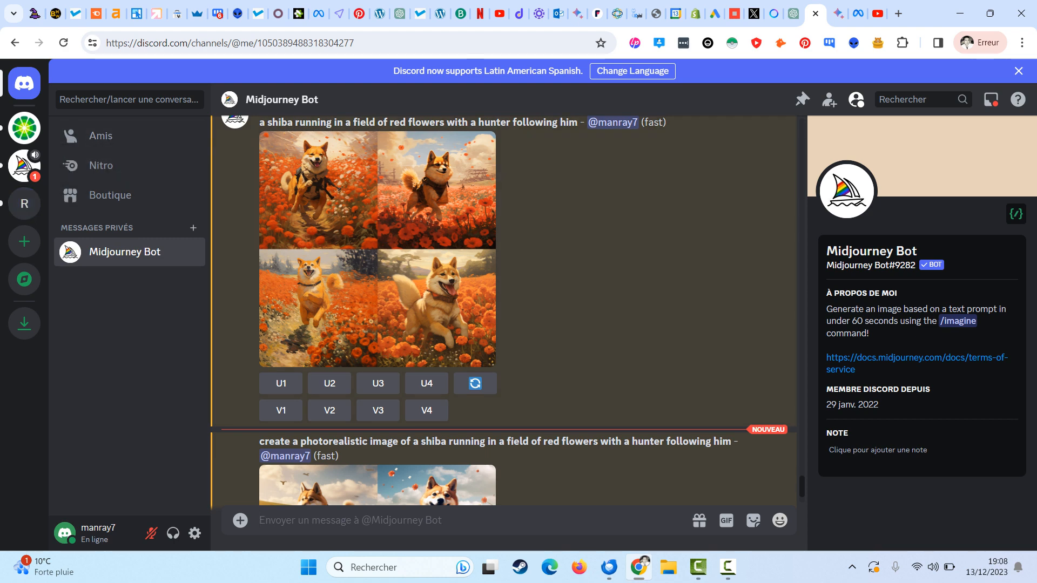
scroll(502, 311, up, 1)
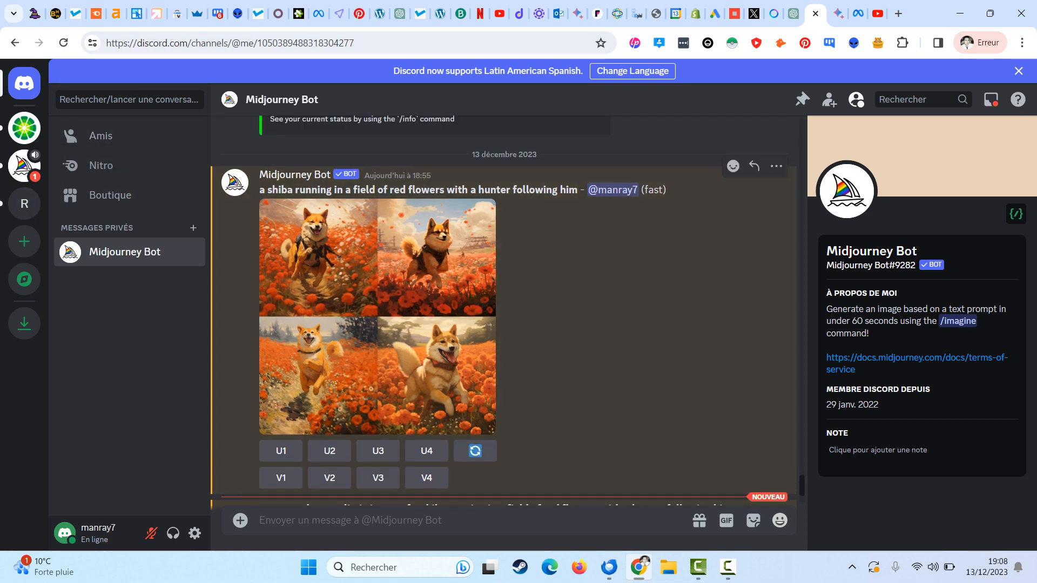
scroll(502, 310, down, 1)
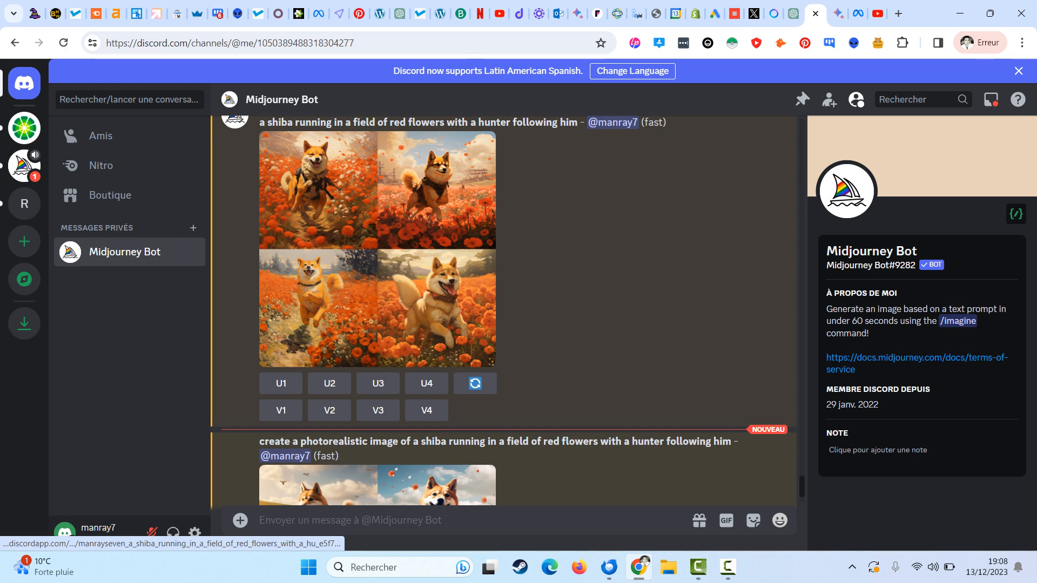
scroll(502, 311, up, 1)
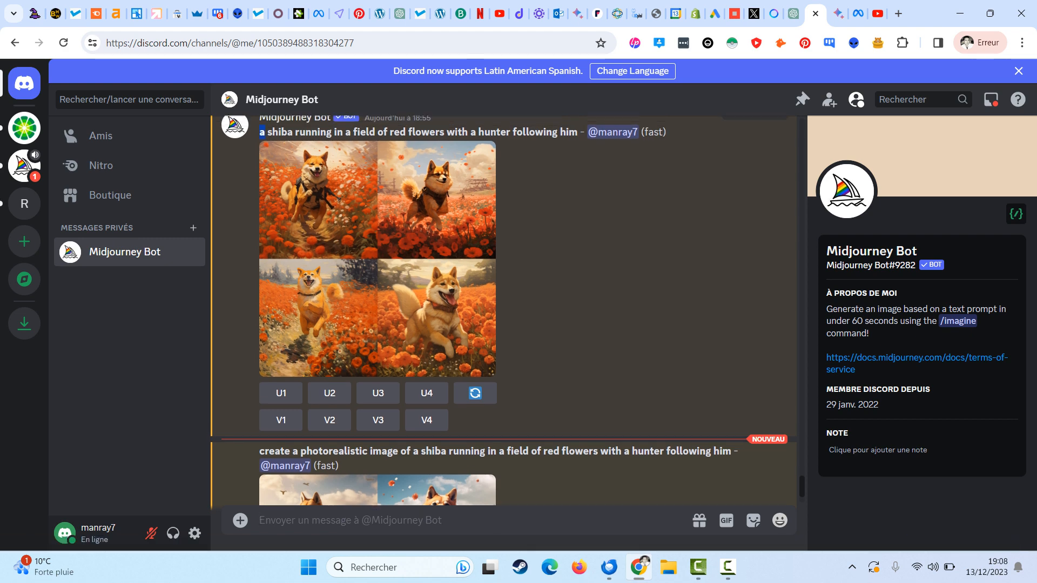
drag(259, 191, 469, 191)
drag(580, 191, 278, 192)
click(324, 259)
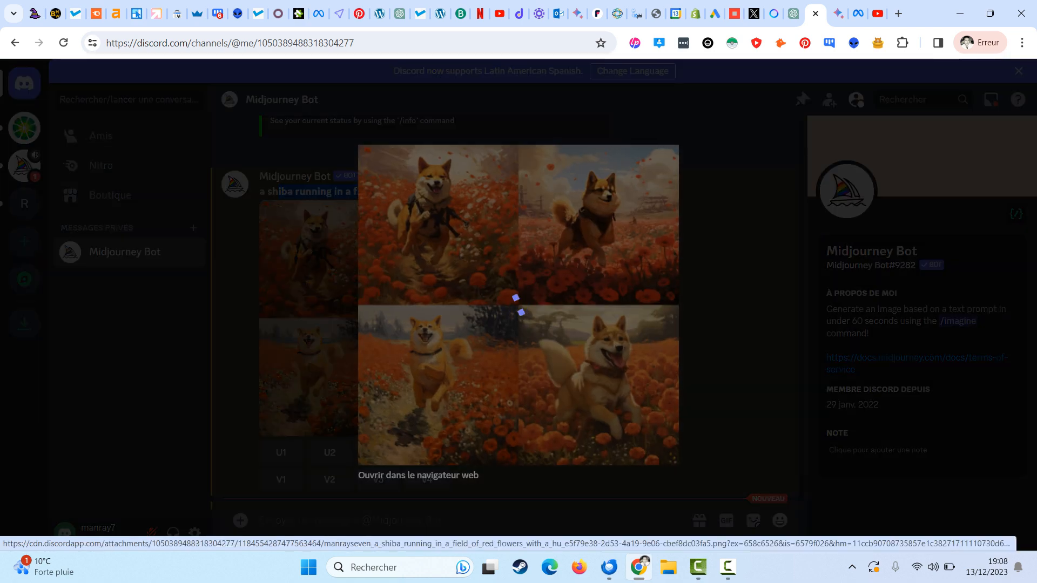
key(Escape)
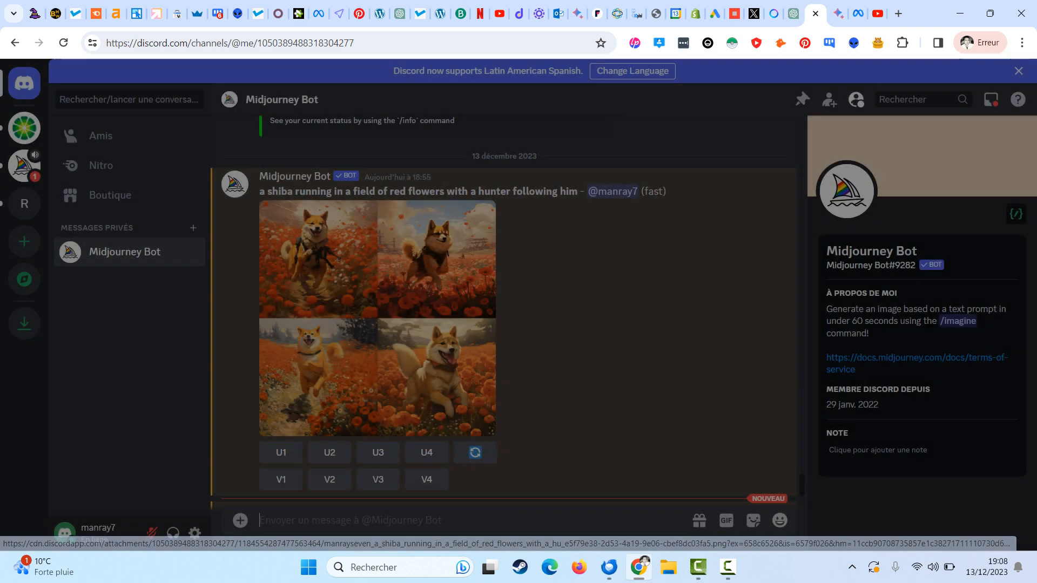
View the original shiba image grid enlarged, close it, and view the grid from the "create a photorealistic image" prompt enlarged.
click(324, 259)
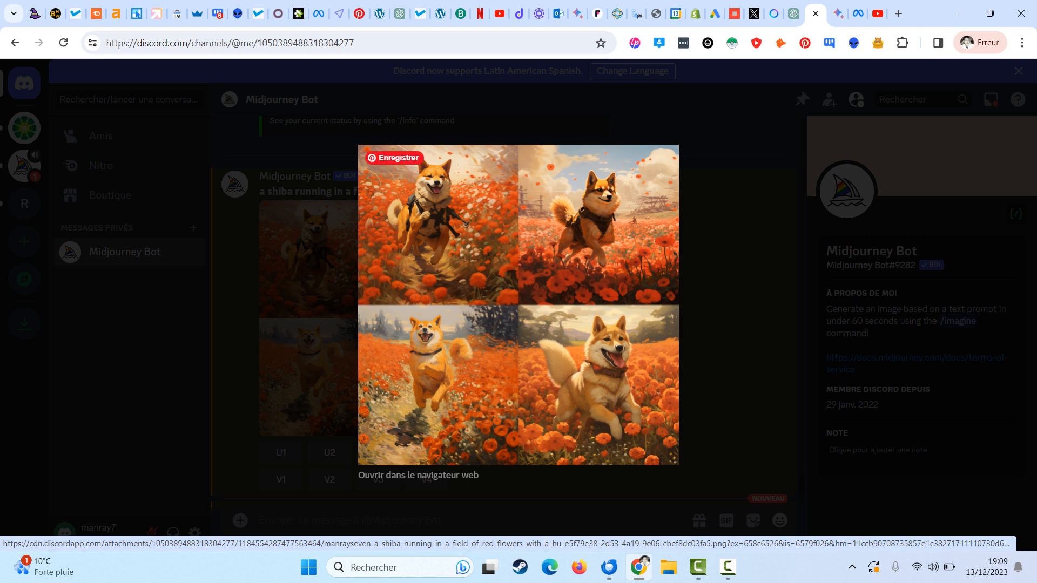
key(Escape)
scroll(504, 308, down, 6)
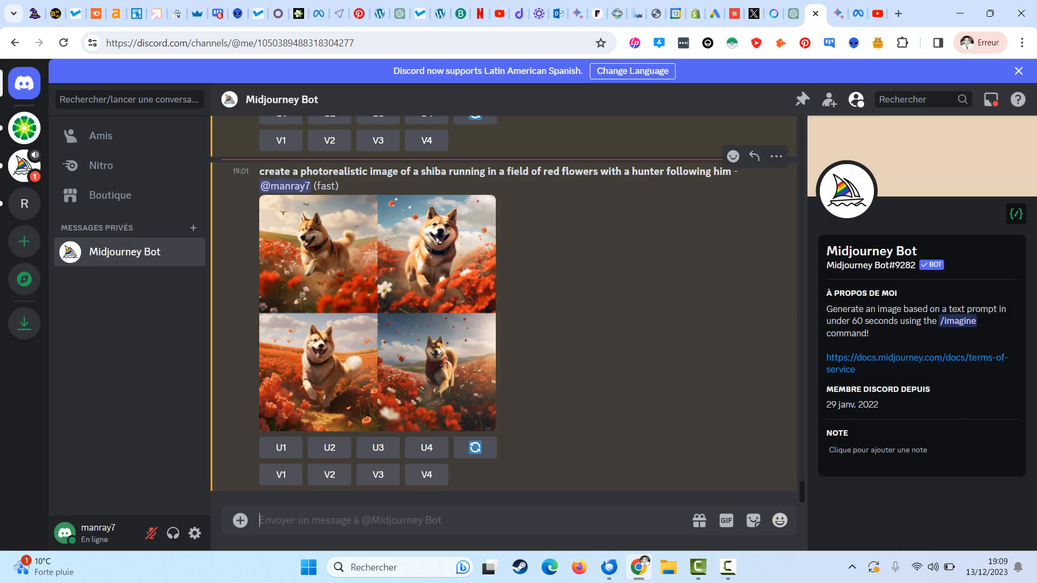
click(377, 312)
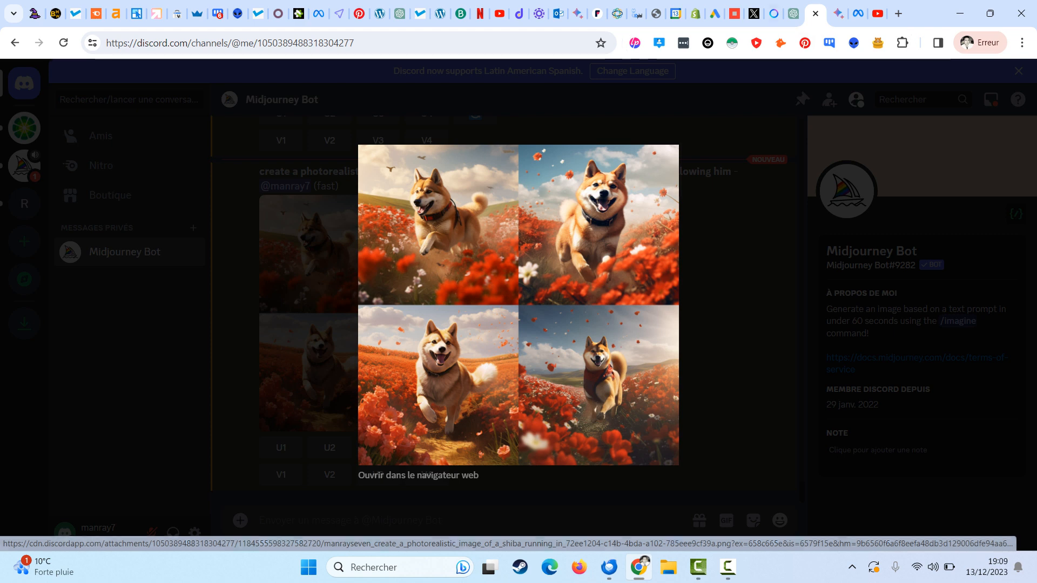
Look back at the DALL-E conversation and the Meta AI image, and move the Discord tab directly beside the Meta AI tab.
click(793, 13)
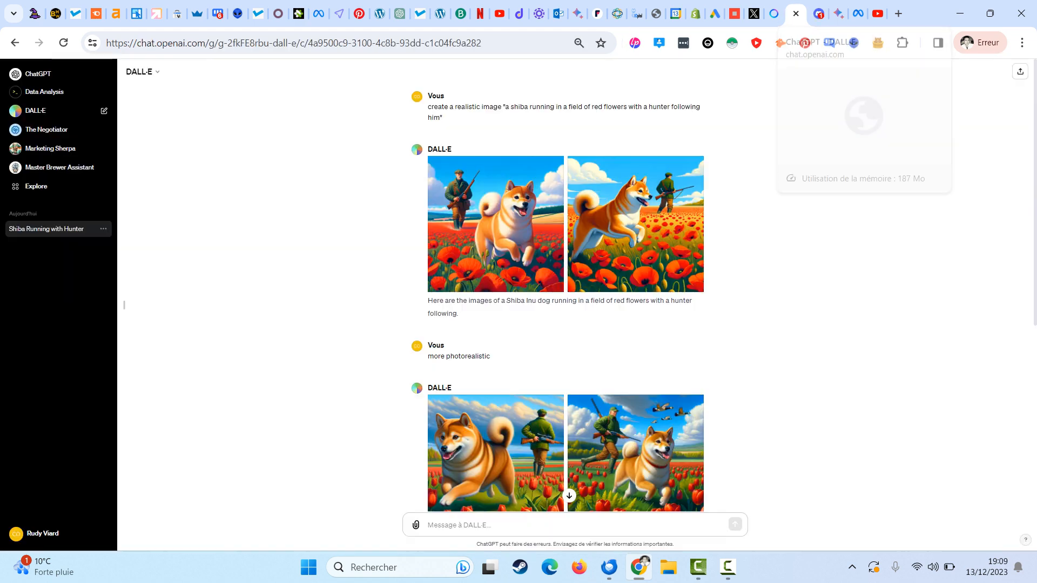
click(774, 14)
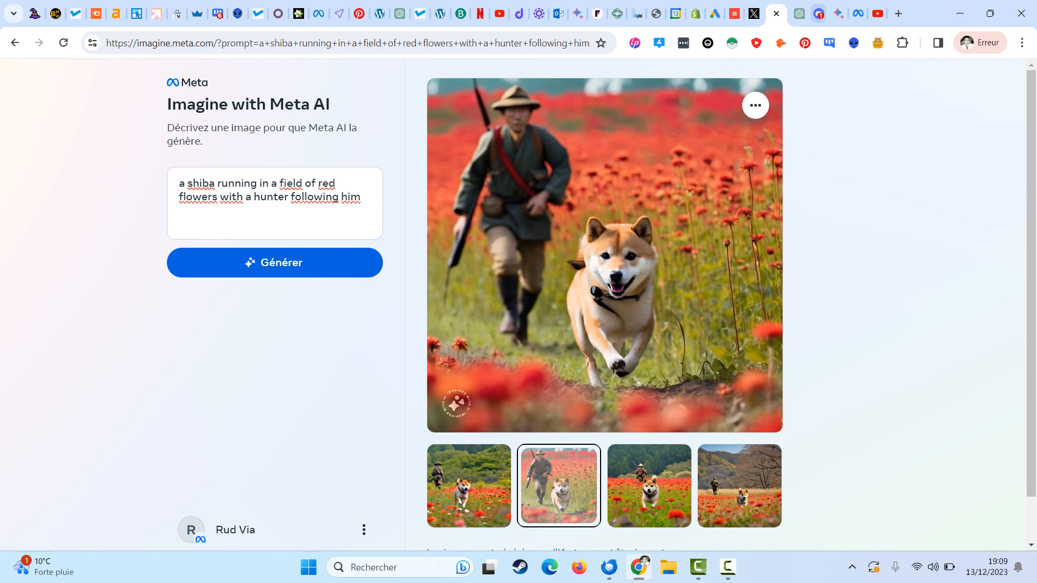
drag(818, 14, 796, 13)
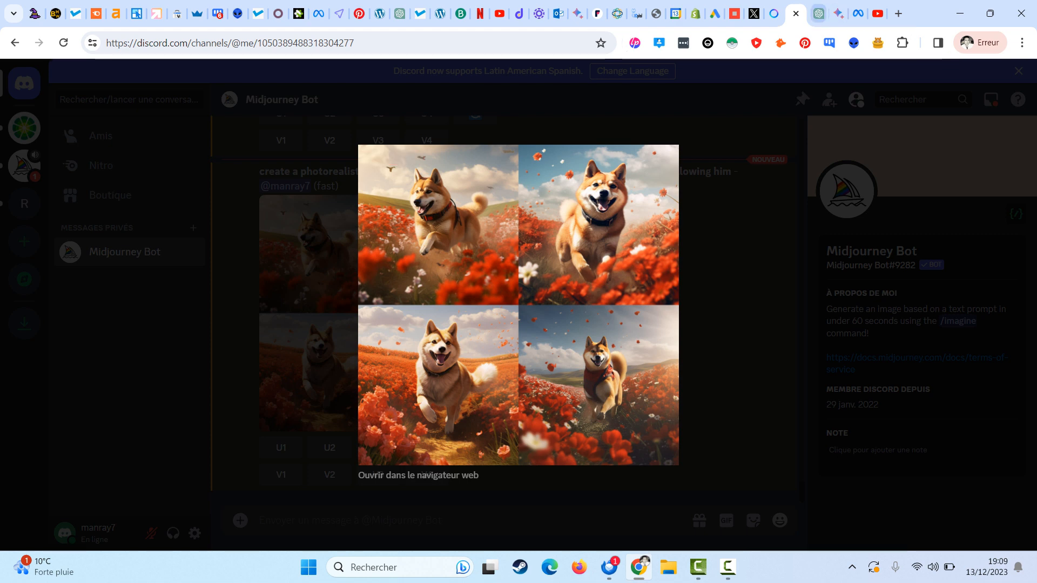
In Meta AI Imagine, replace the prompt with "i would like a photorealistic image of a business manager talking to an influencer".
click(773, 13)
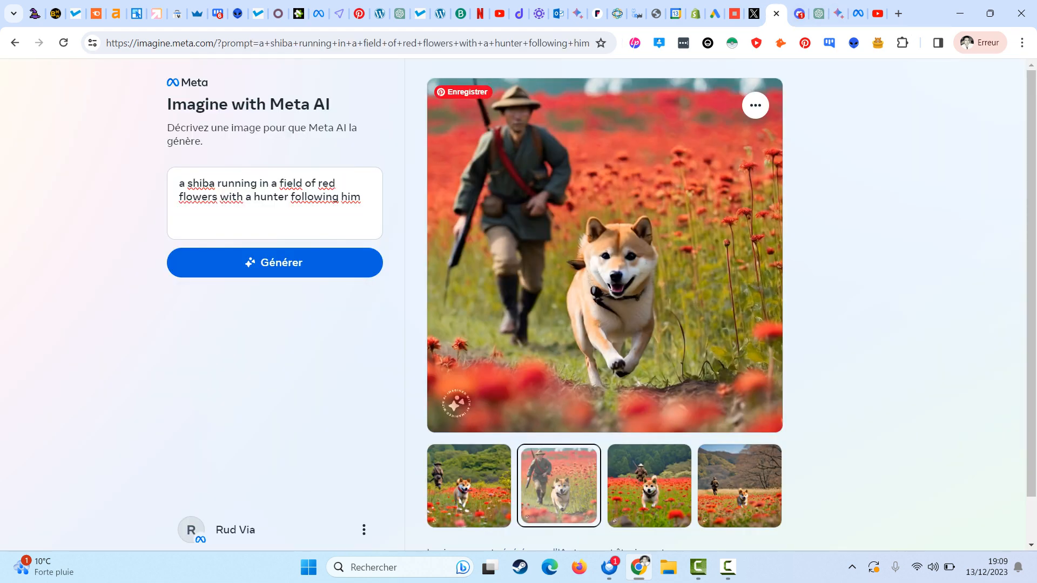
triple_click(339, 197)
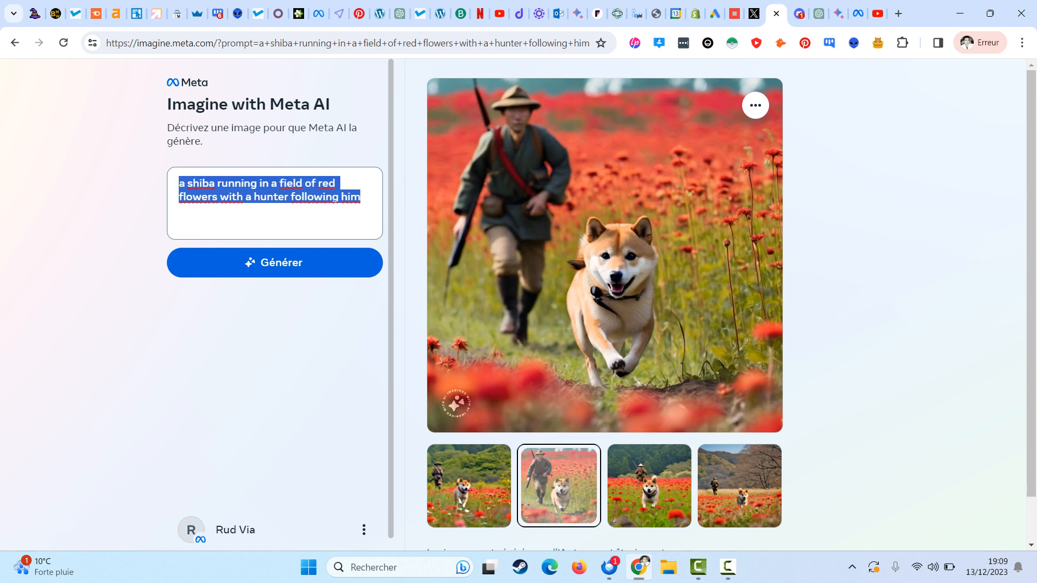
text(i would like )
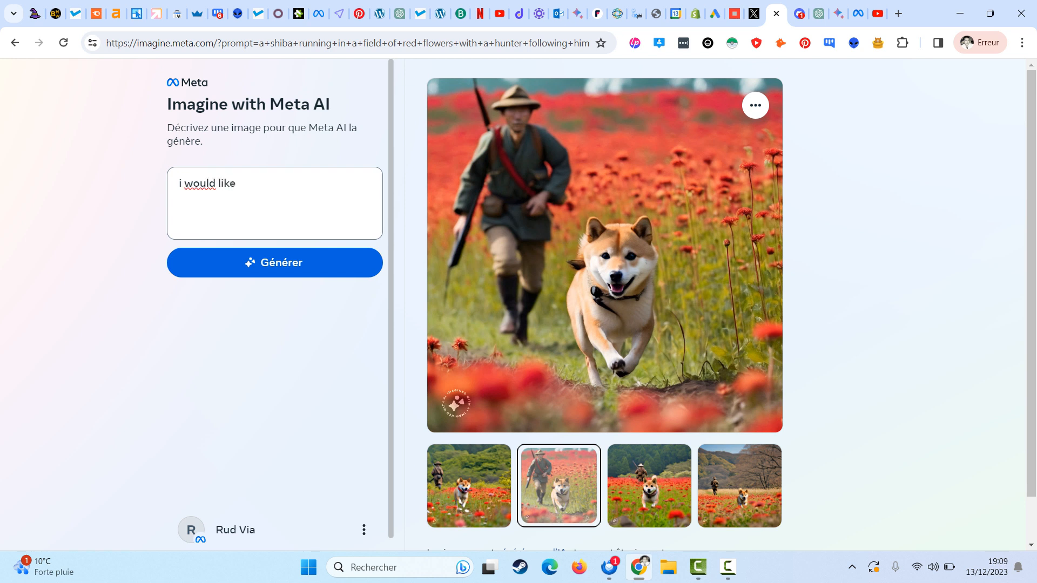
text(a photorealistic image of a c)
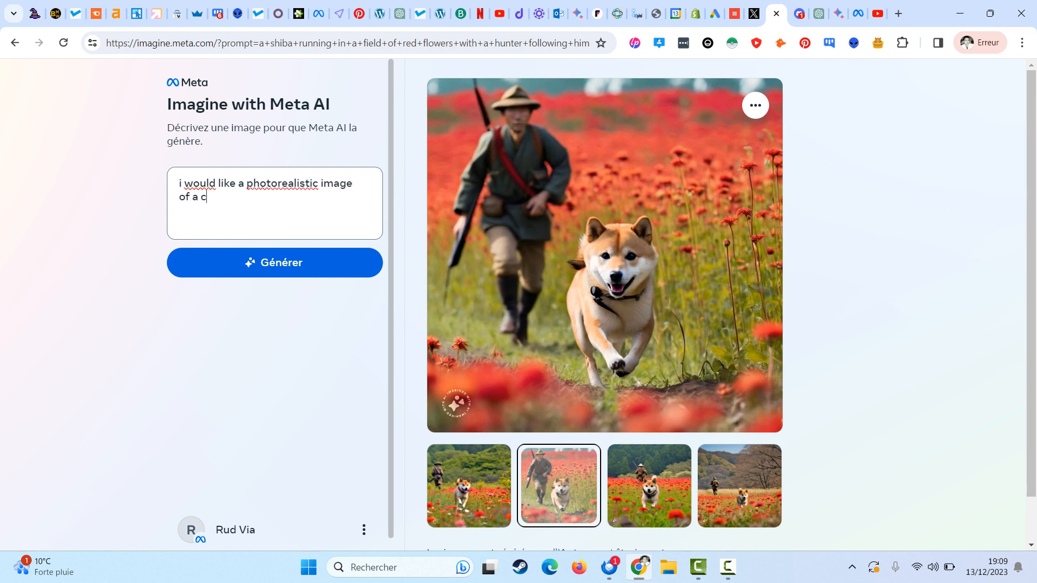
key(BackSpace)
text(business manager )
text(talk)
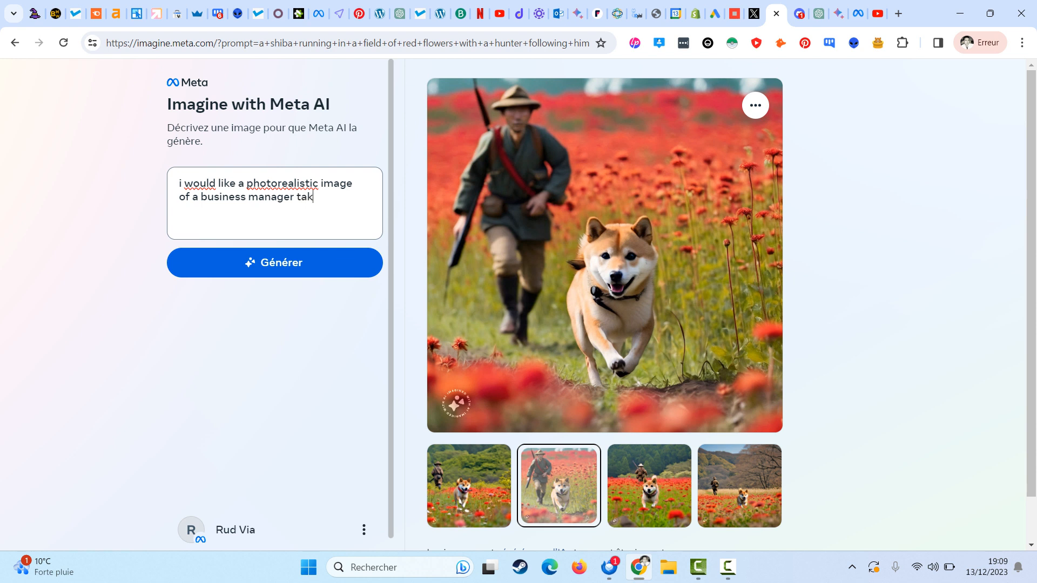
key(BackSpace)
text(lking to an influenceur)
key(BackSpace)
key(BackSpace)
text(r)
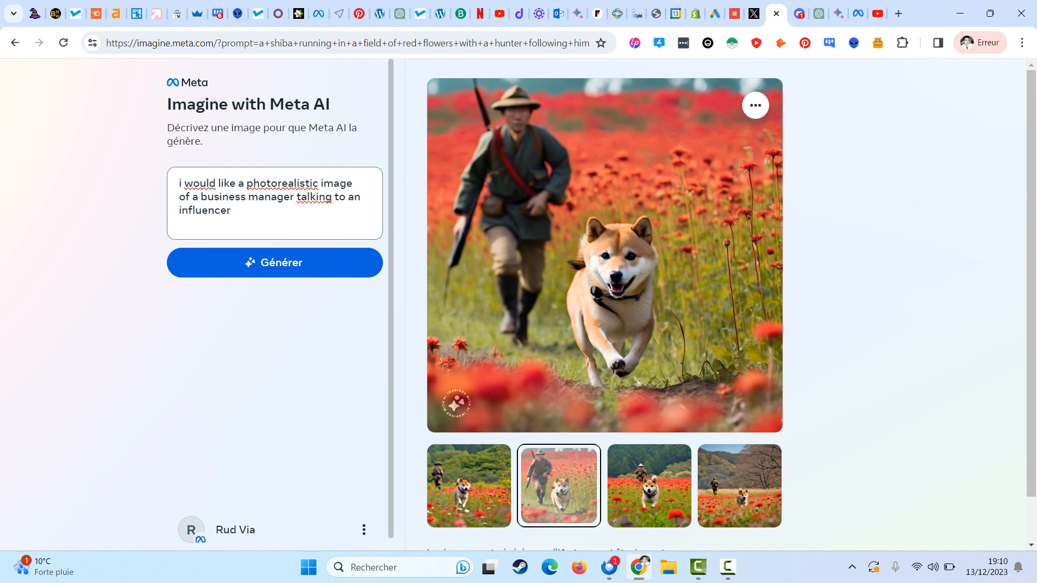
Add "in a cinema studio" to the end of the prompt, copy the whole prompt, and generate the images.
key(ctrl+a)
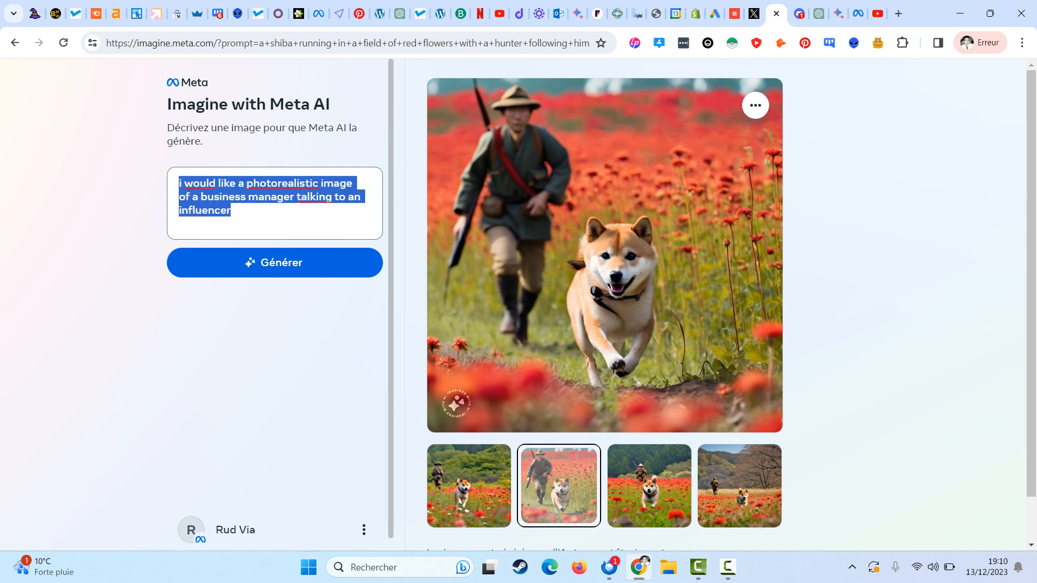
key(Right)
text(a )
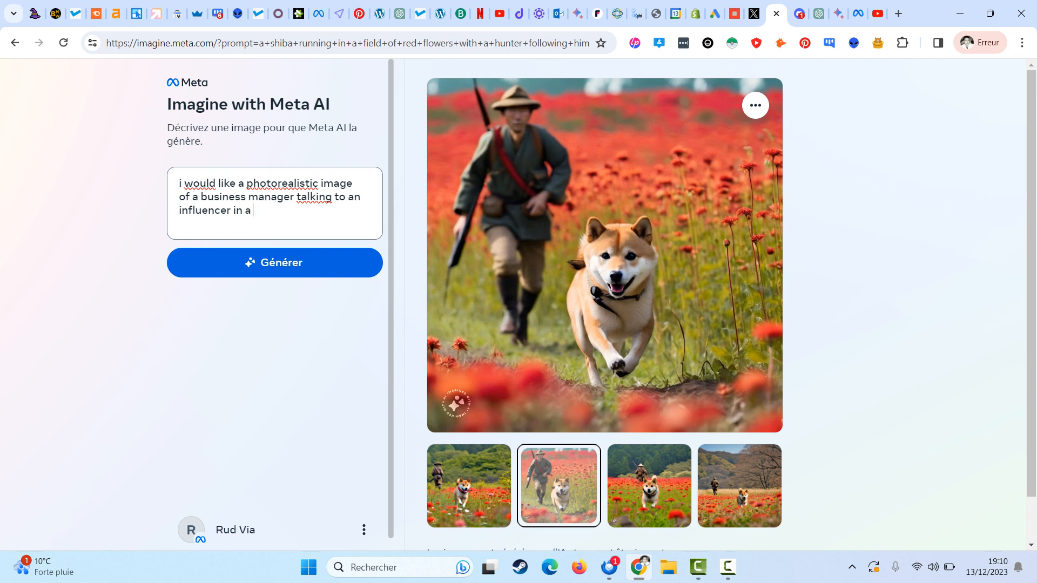
text(cinema studio)
key(ctrl+a)
key(ctrl+c)
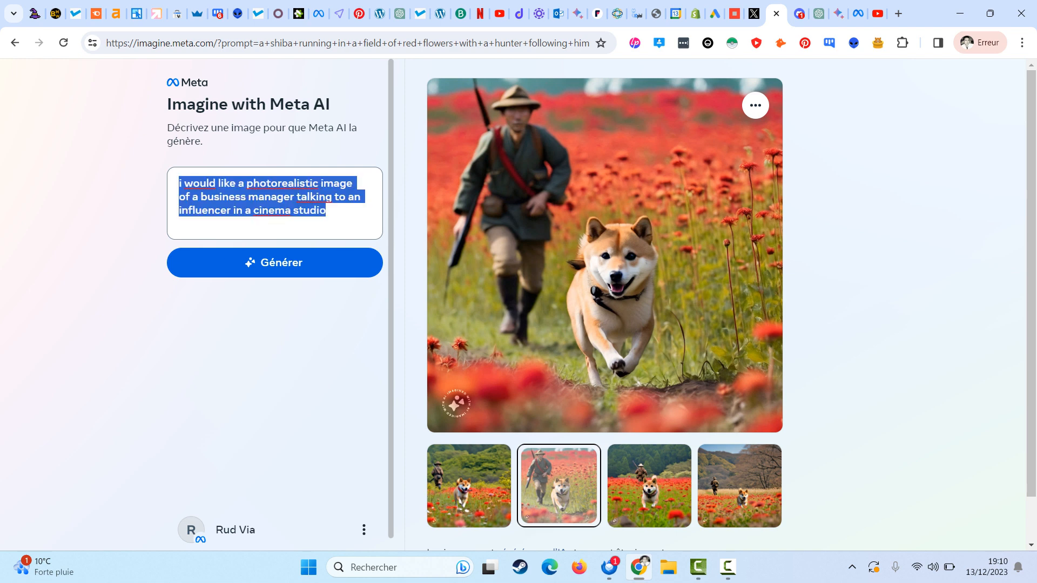
key(Return)
Switch to the Midjourney Bot chat, close the enlarged grid, and submit the copied business manager prompt with the /imagine command.
key(ctrl+Tab)
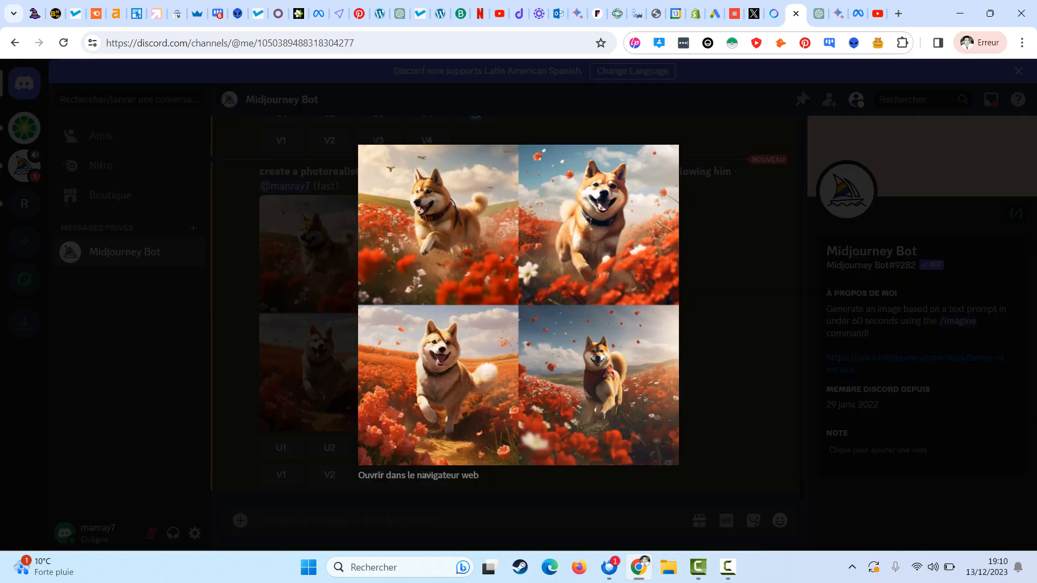
key(Escape)
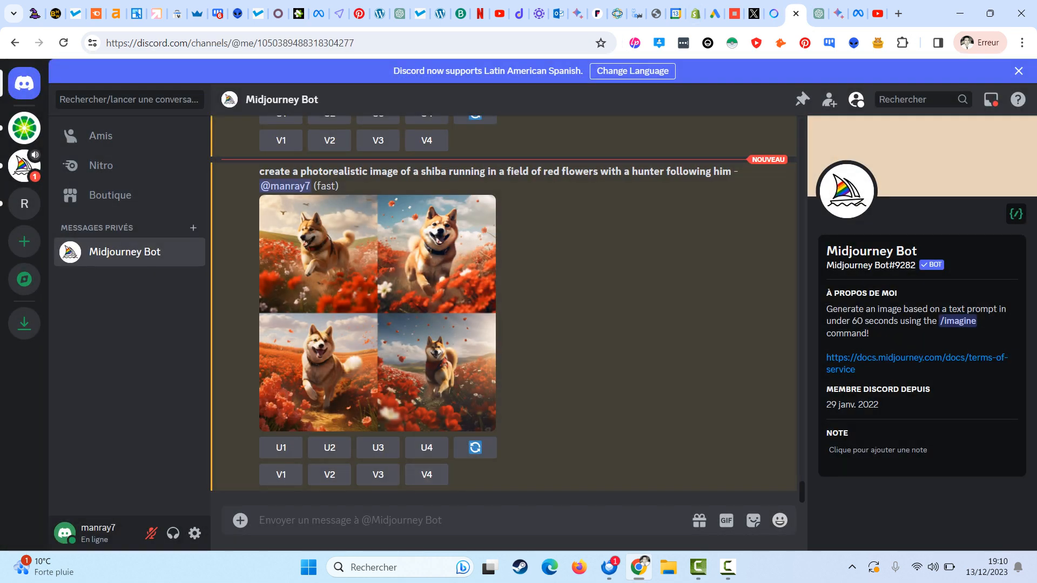
text(/imagine)
key(Tab)
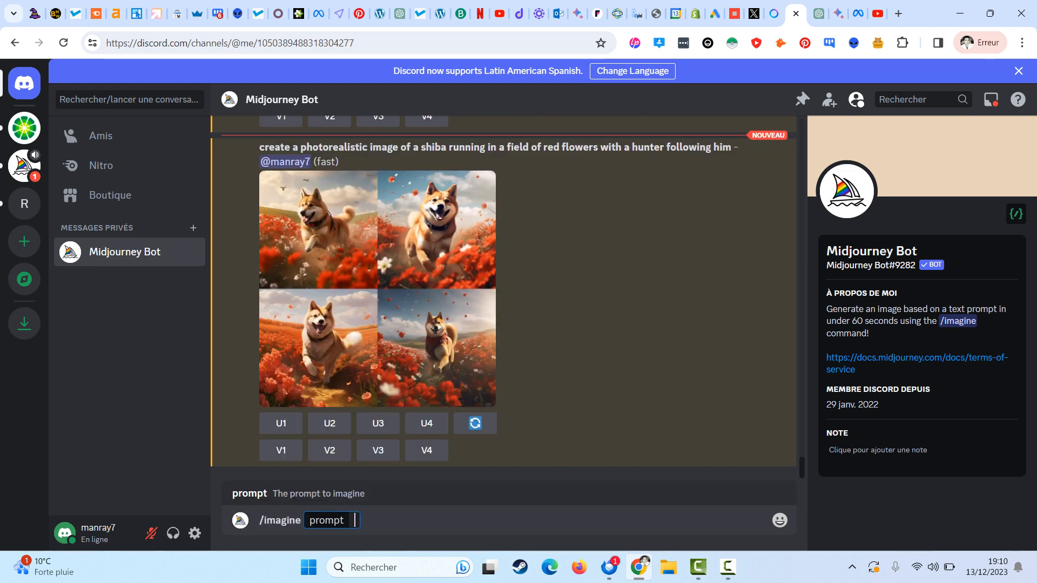
key(ctrl+v)
key(Return)
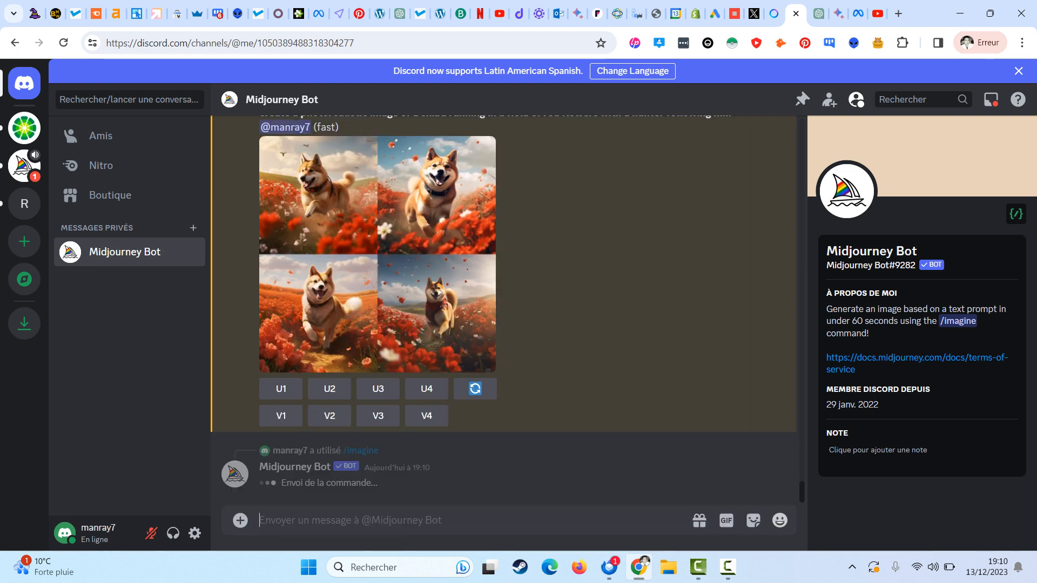
Switch to ChatGPT, start a new DALL-E conversation, and submit the copied business manager prompt.
click(819, 13)
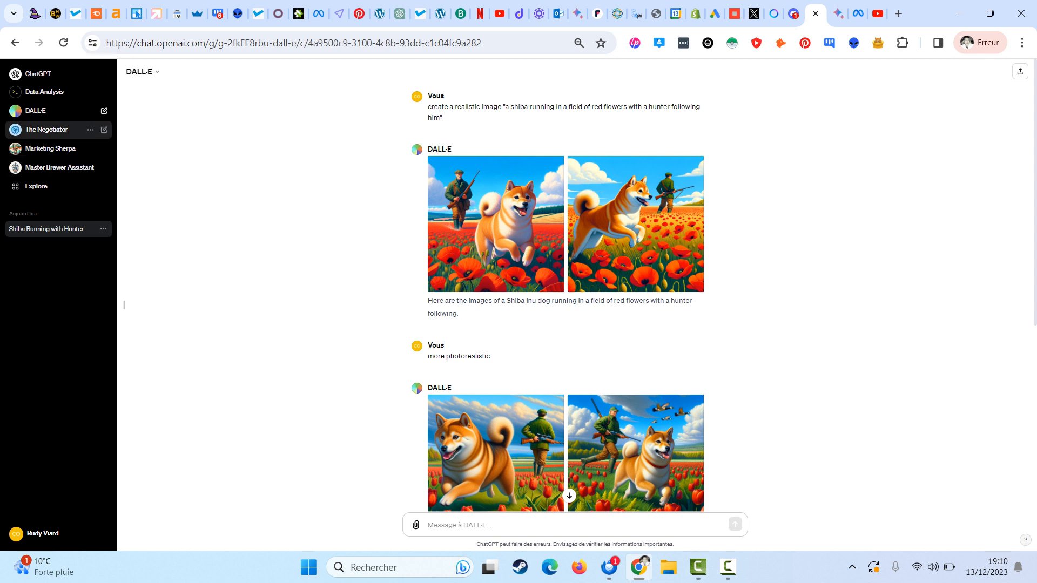
click(36, 110)
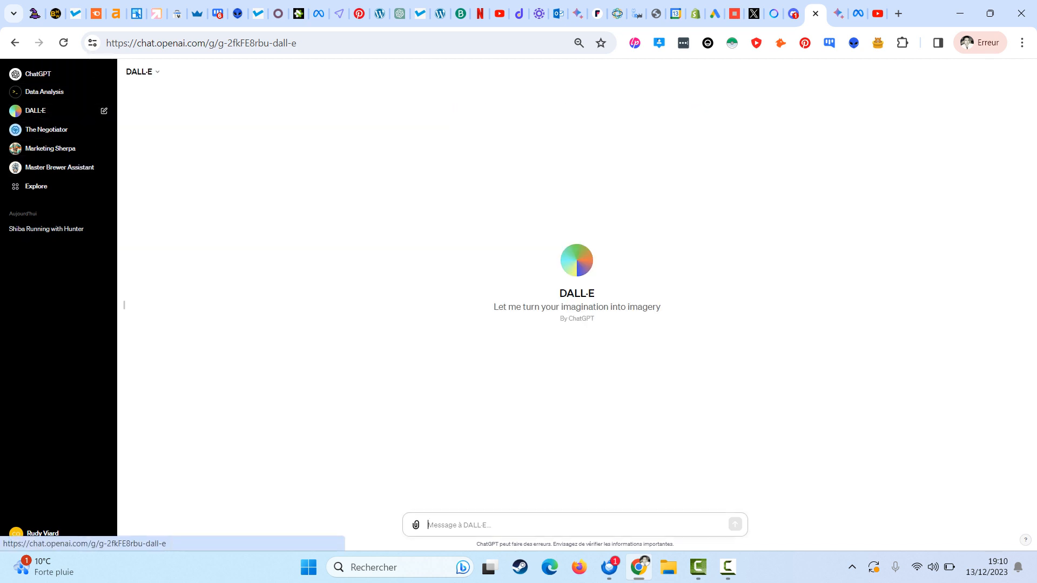
key(ctrl+v)
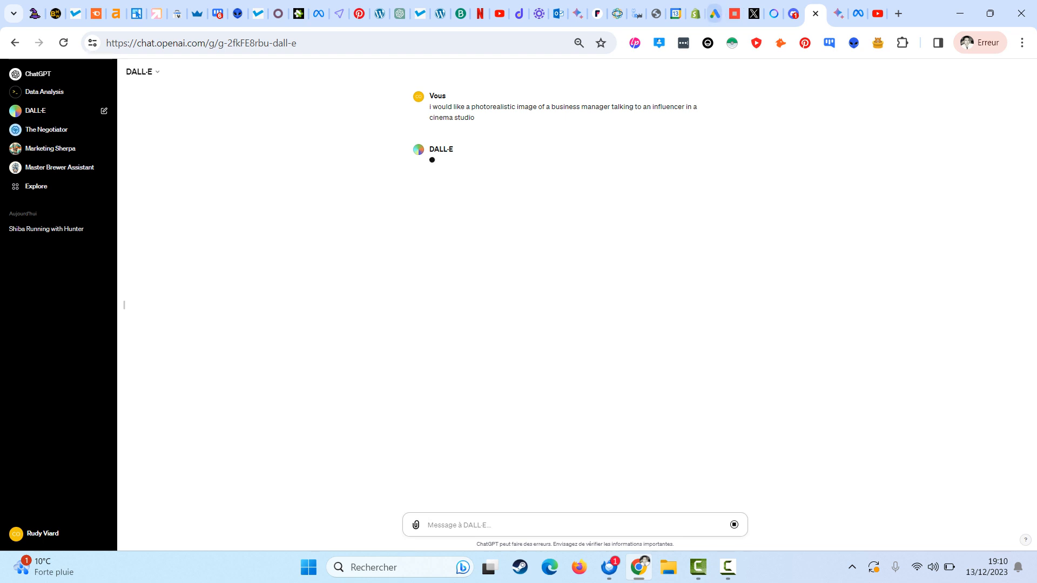
Review the Meta AI images for the business manager prompt and compare them with the Midjourney grid in progress.
click(774, 13)
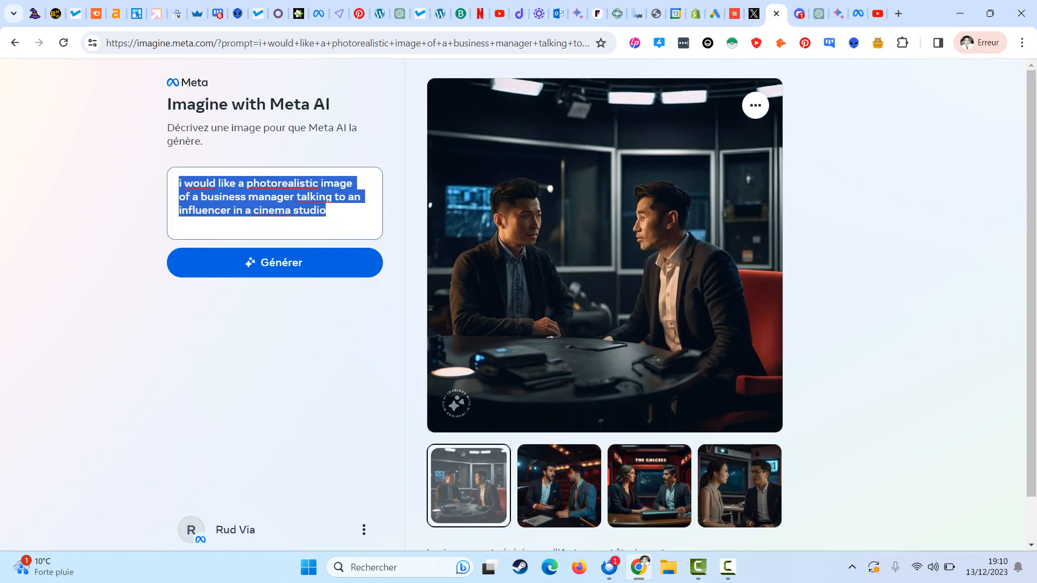
click(800, 14)
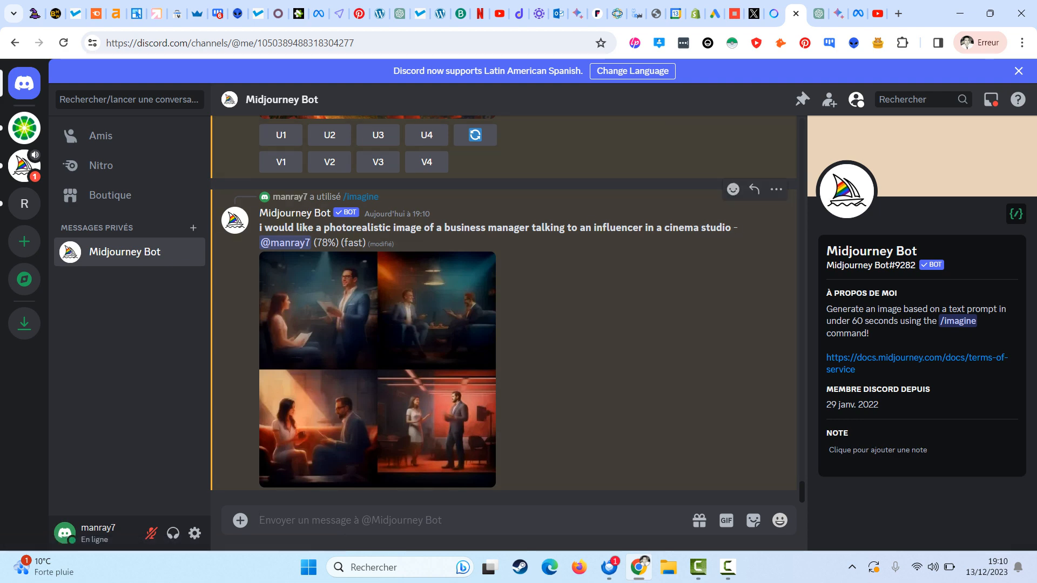
click(774, 13)
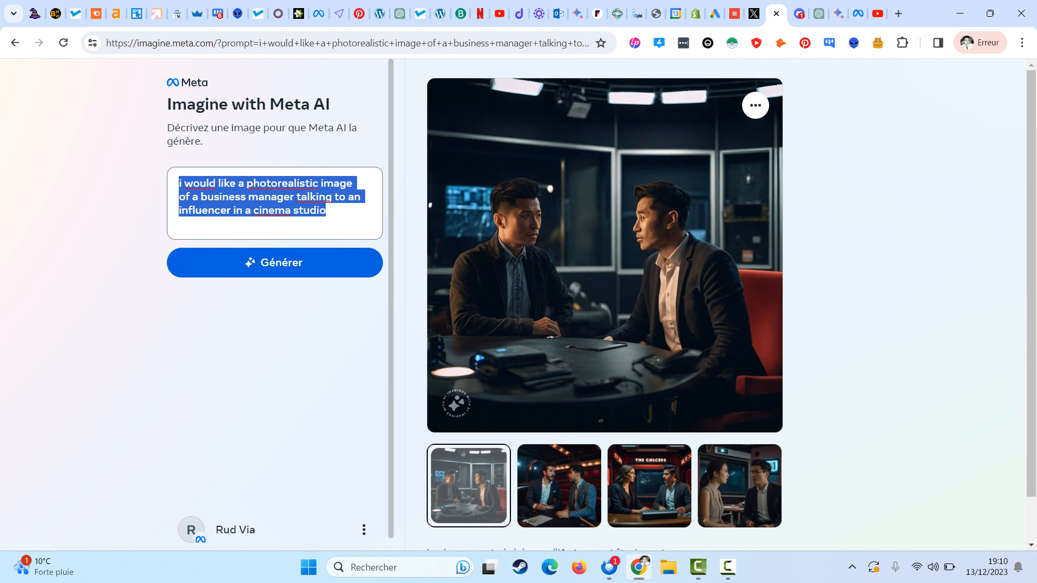
Switch to the DALL-E conversation and compare its two cinema studio images enlarged, alternating between them.
click(819, 13)
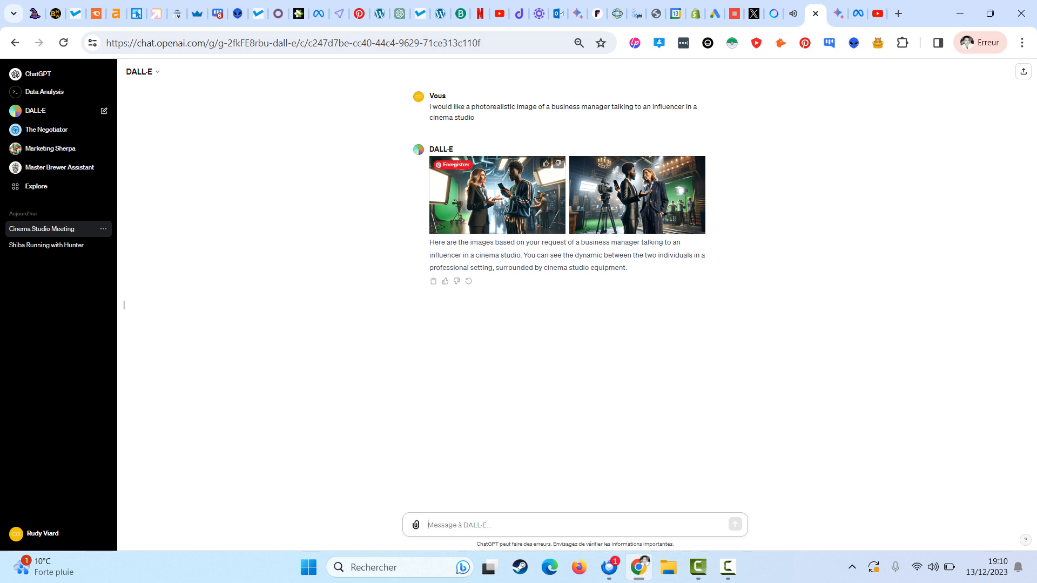
click(498, 195)
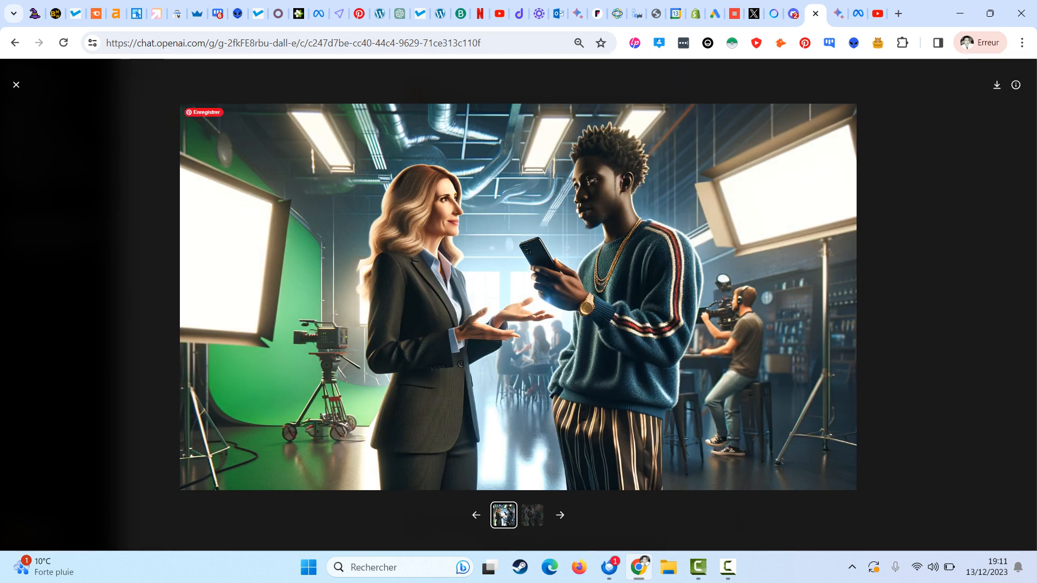
click(531, 512)
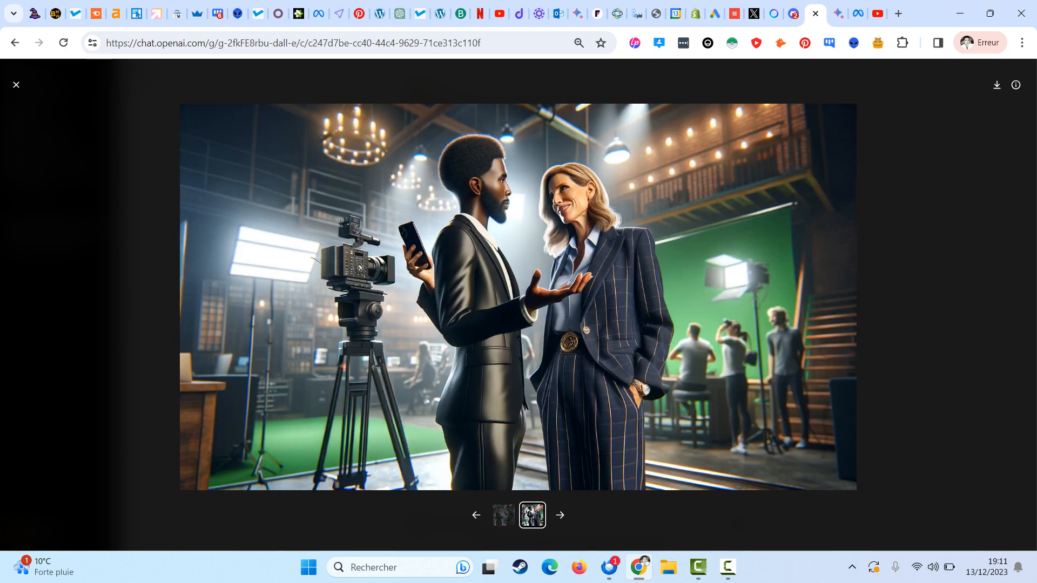
click(504, 515)
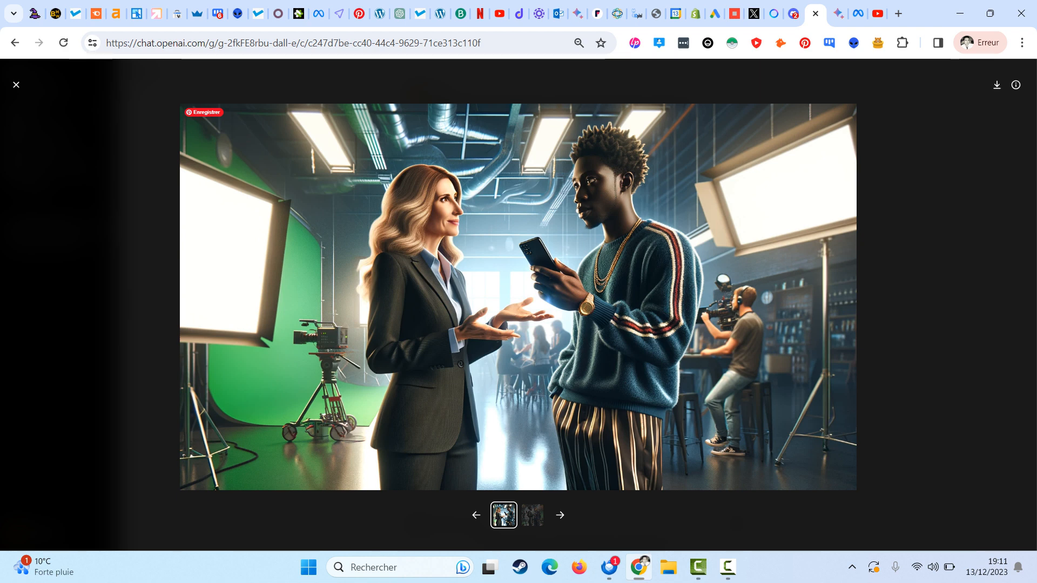
click(532, 514)
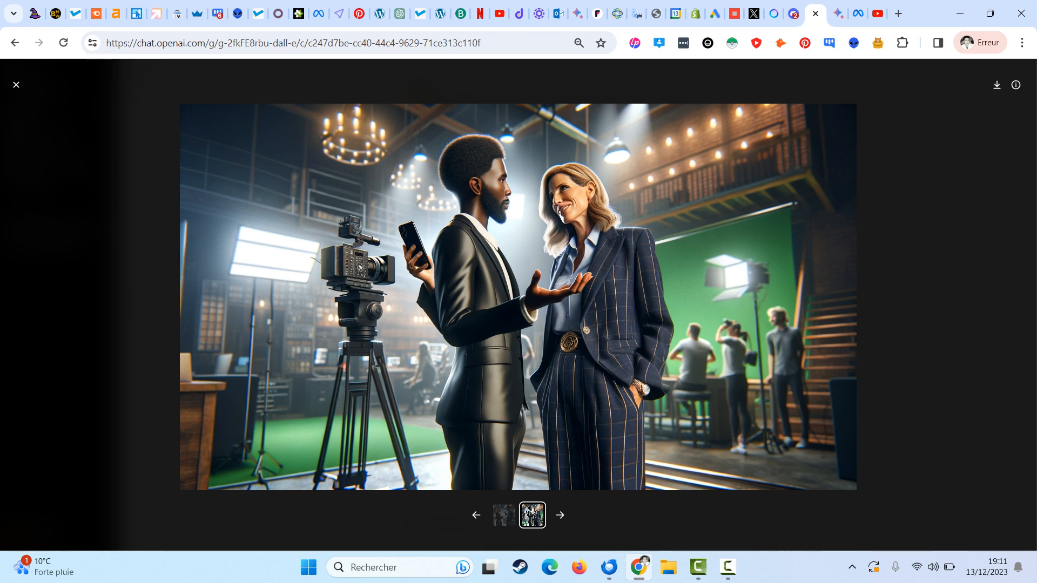
click(504, 515)
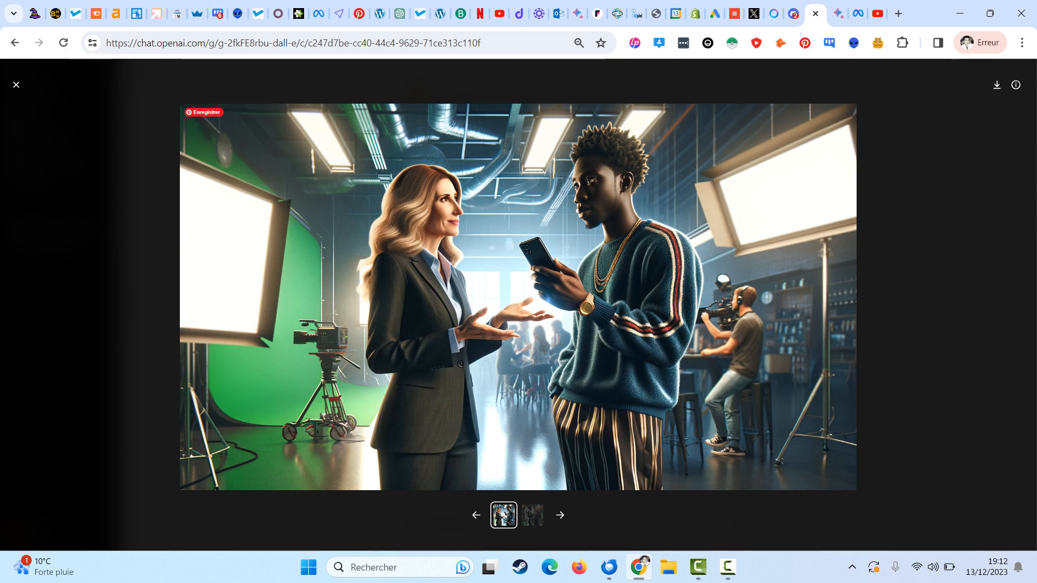
Enlarge Midjourney's business manager image grid, open it in a new browser tab, and examine all four images.
click(793, 14)
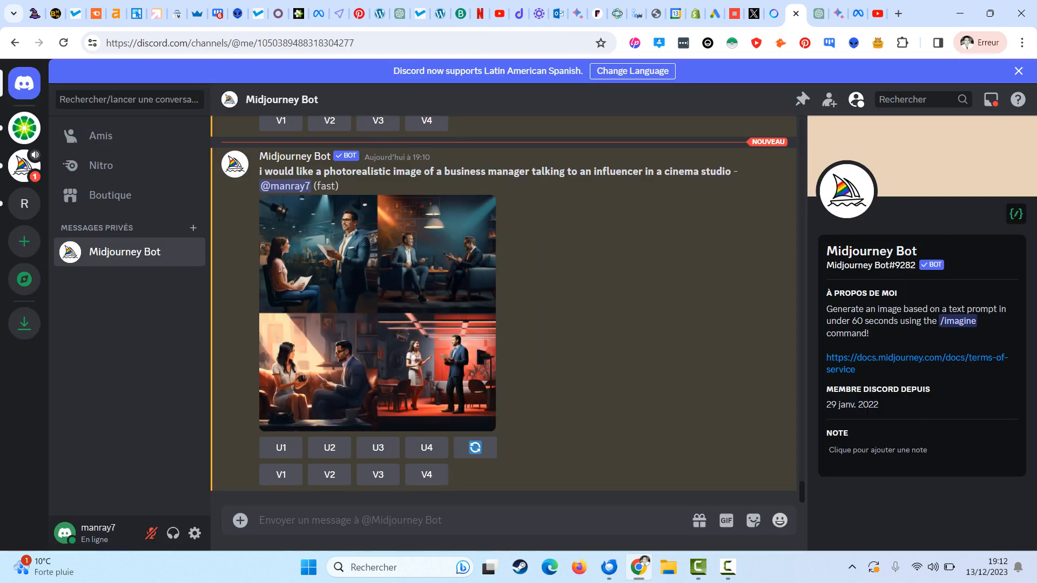
click(377, 313)
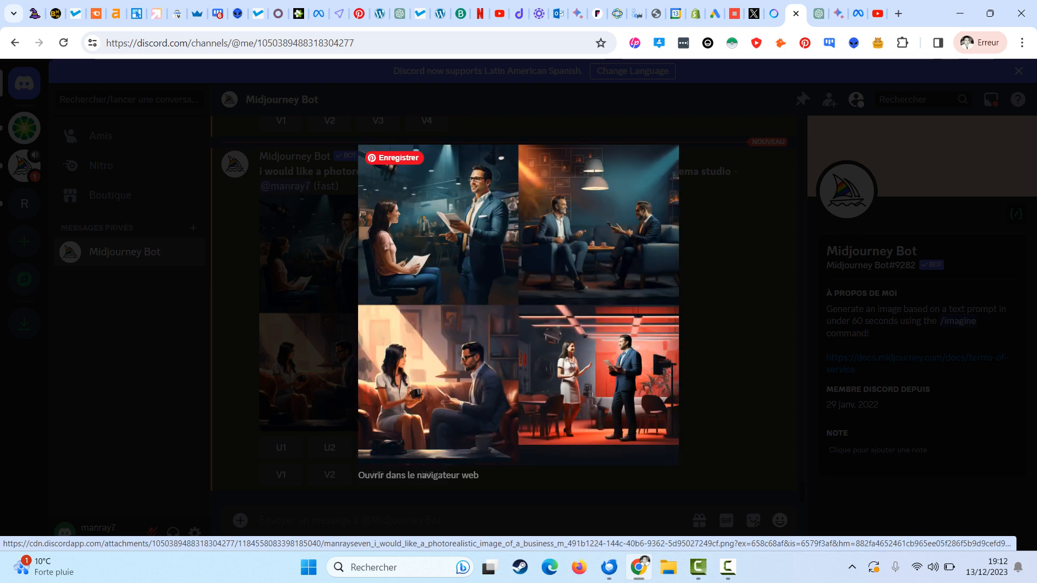
right_click(523, 252)
click(594, 263)
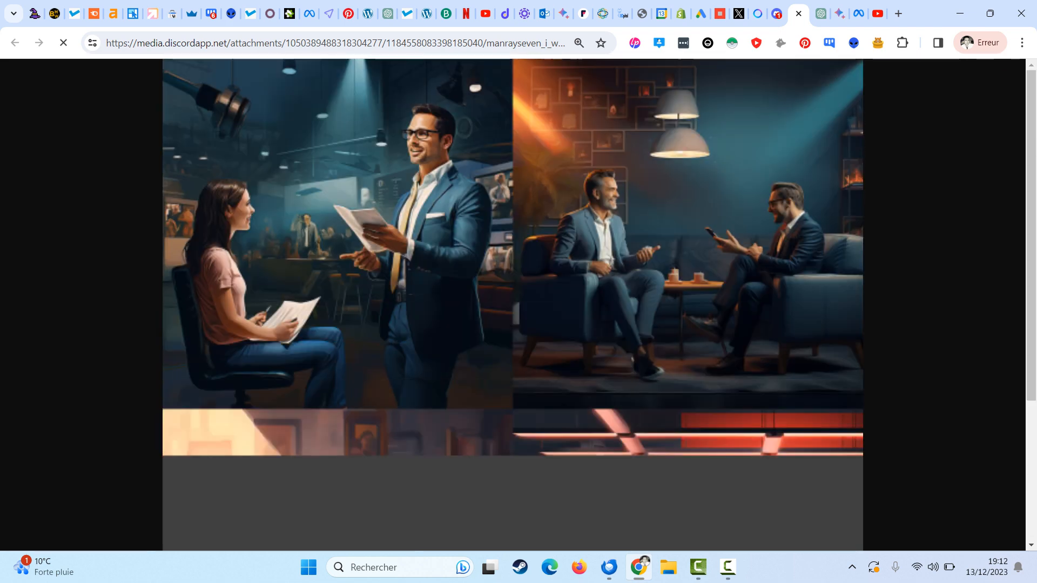
scroll(513, 302, down, 3)
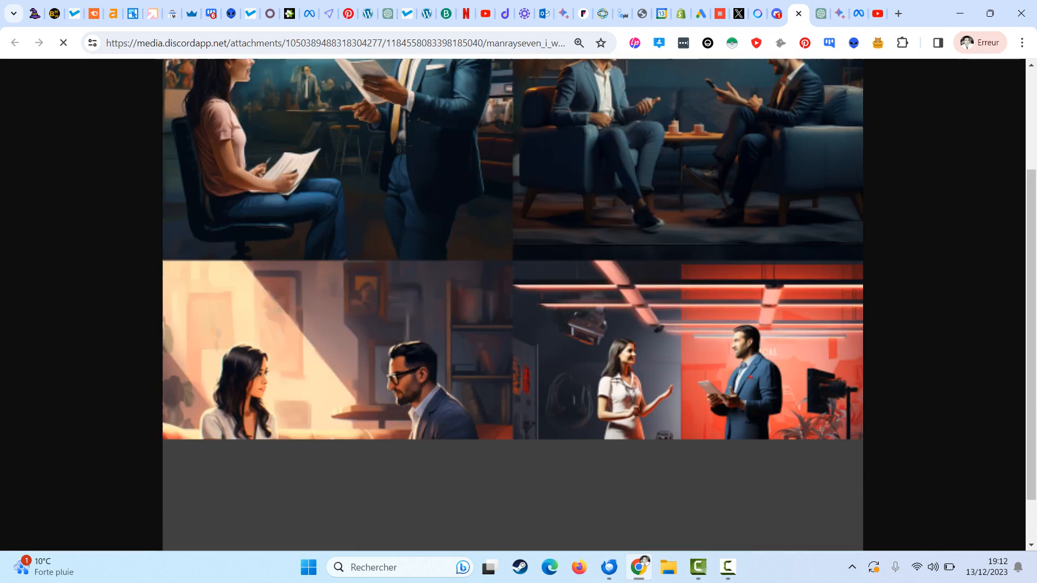
Re-examine the four full-size Midjourney business manager images from top to bottom, checking back briefly with the original Discord message.
scroll(513, 303, up, 3)
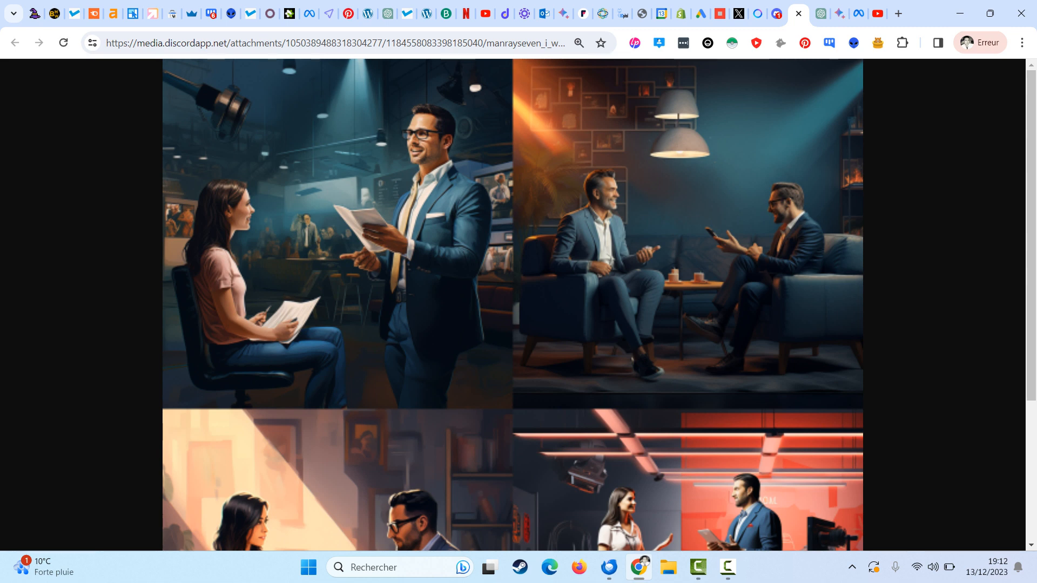
scroll(513, 302, down, 4)
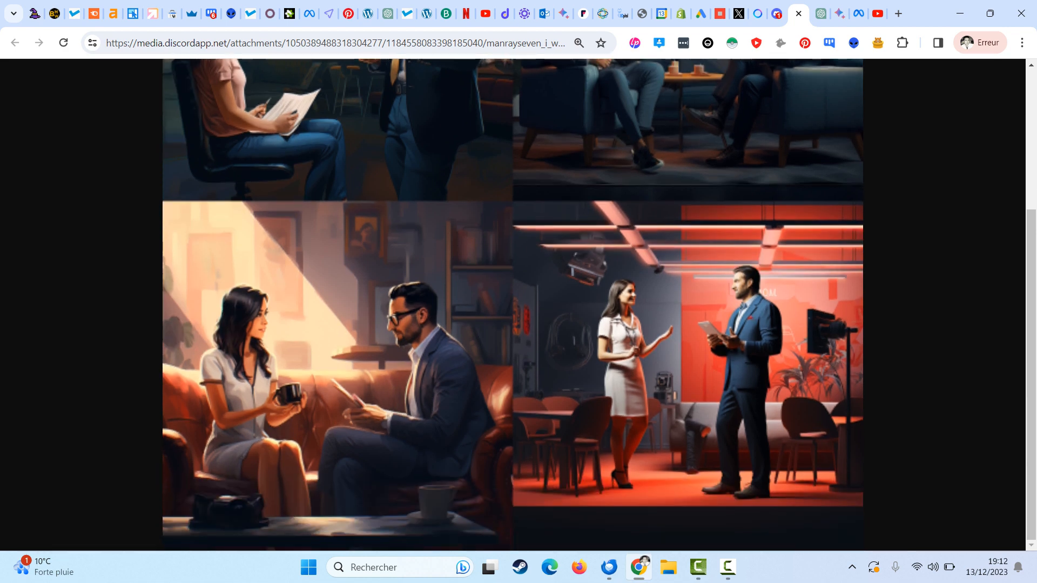
scroll(513, 302, up, 4)
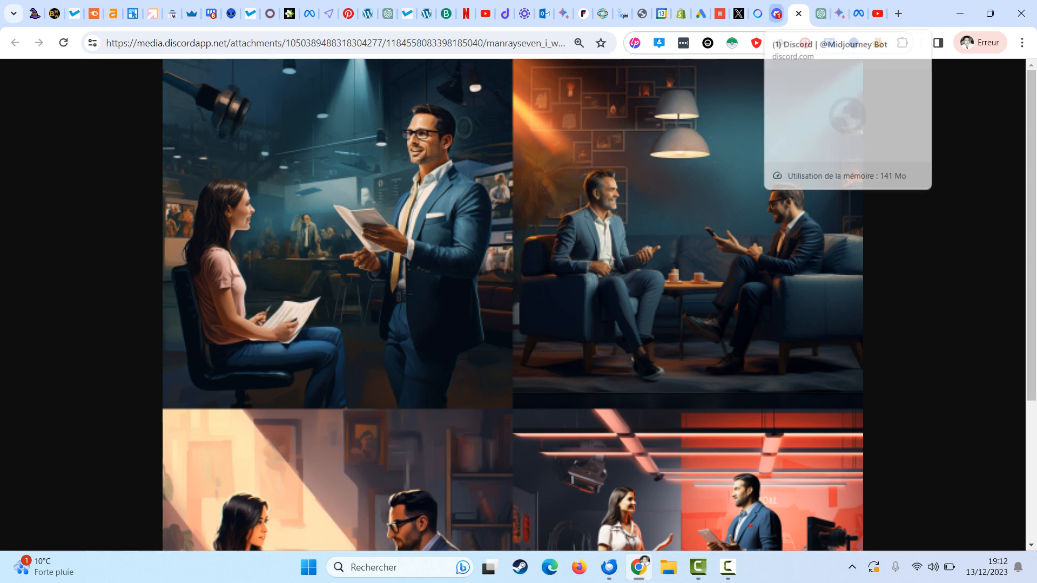
click(776, 13)
key(Escape)
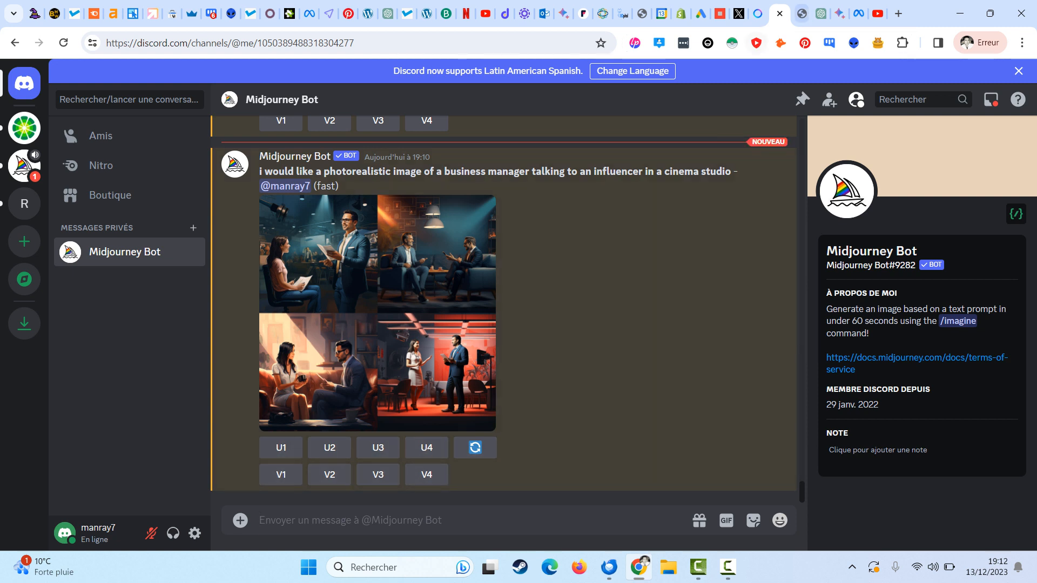
click(800, 13)
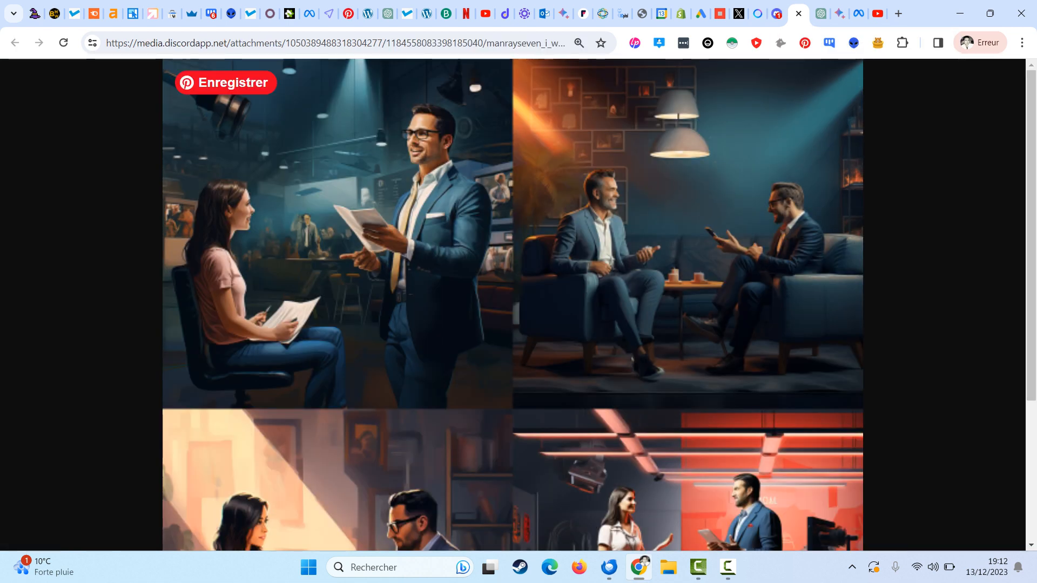
scroll(513, 305, down, 4)
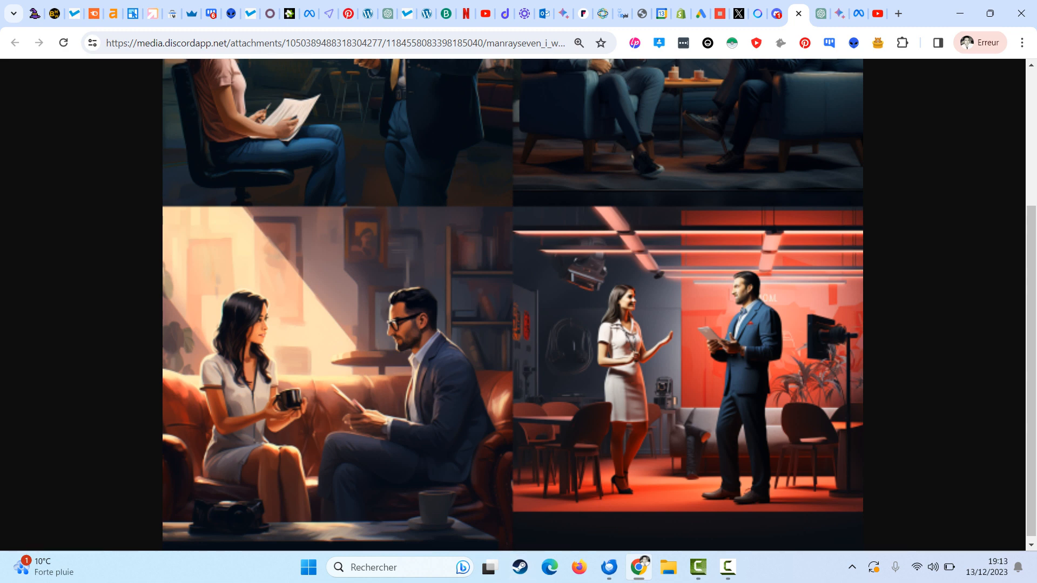
scroll(513, 305, up, 4)
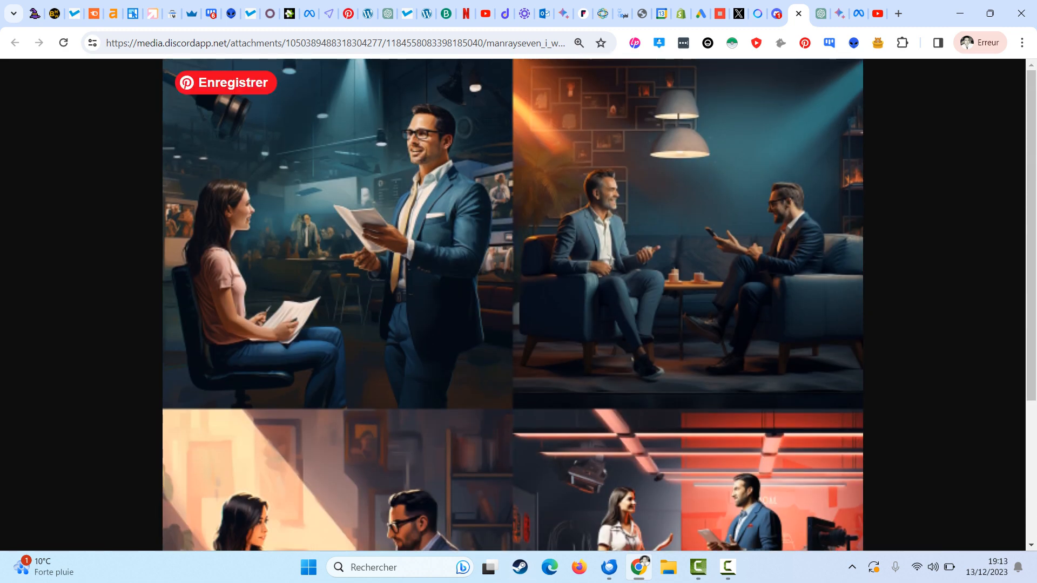
Switch to the DALL-E conversation and view its first cinema studio image enlarged for comparison with Midjourney's.
click(820, 13)
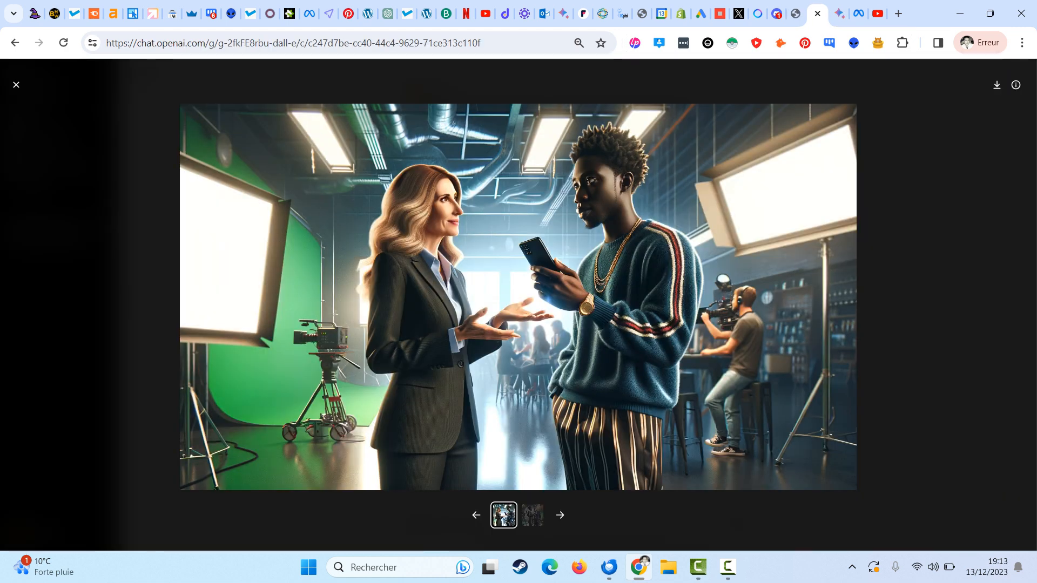
key(Escape)
click(497, 195)
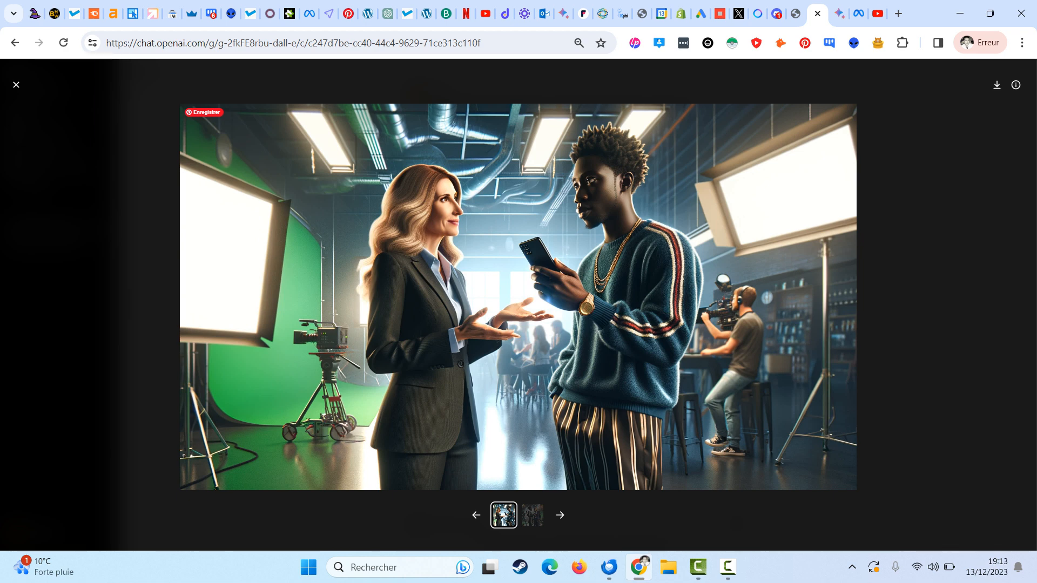
key(Escape)
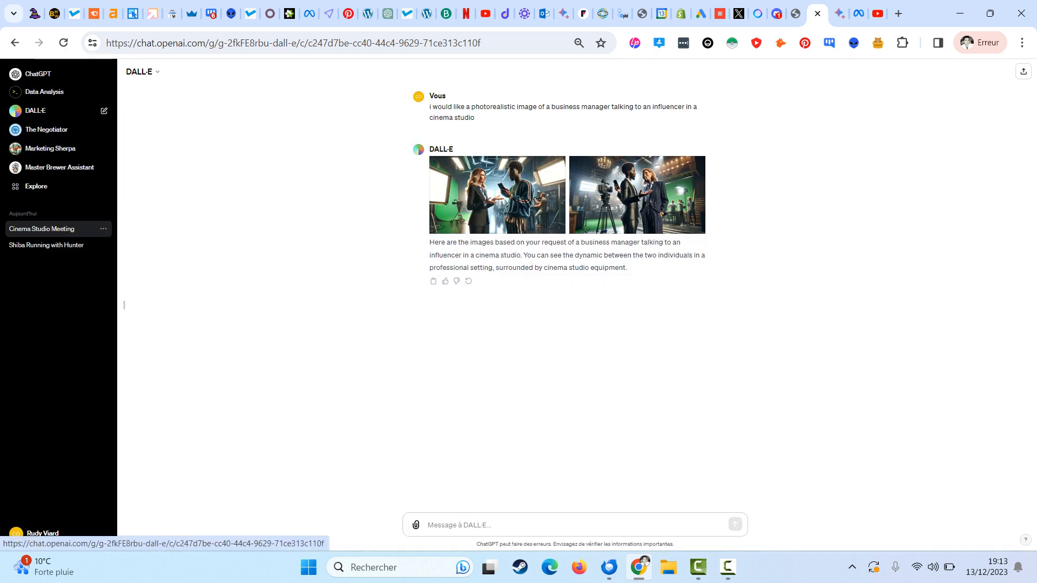
Return to the Midjourney Bot conversation and request variations of the first business manager image.
key(ctrl+shift+Tab)
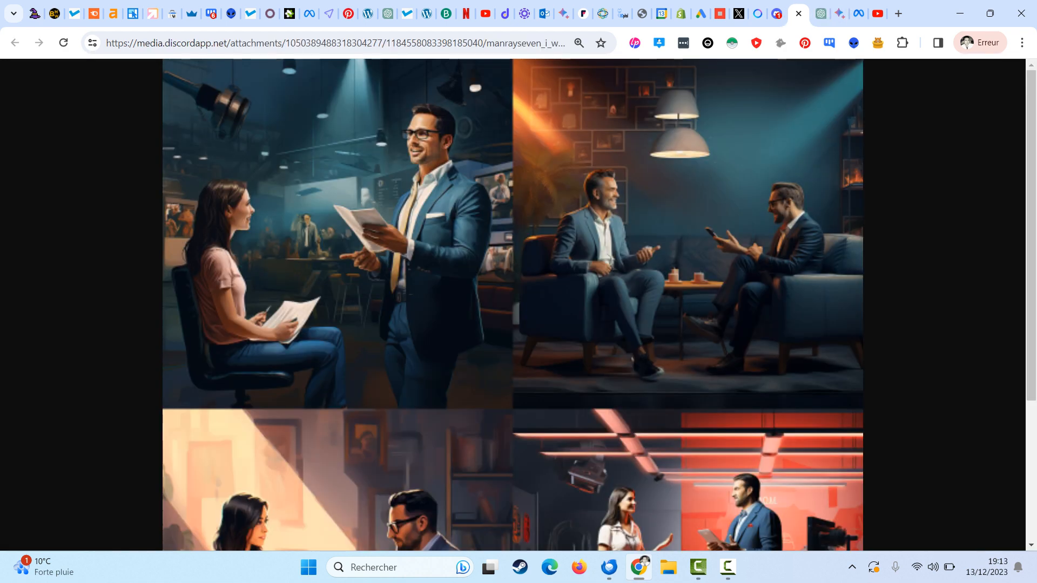
key(ctrl+shift+Tab)
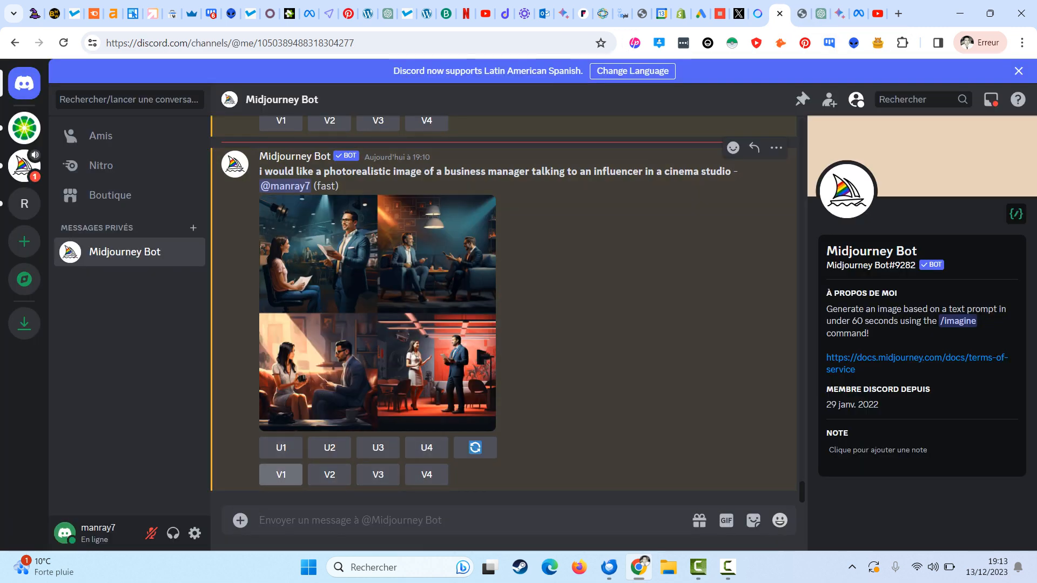
click(281, 474)
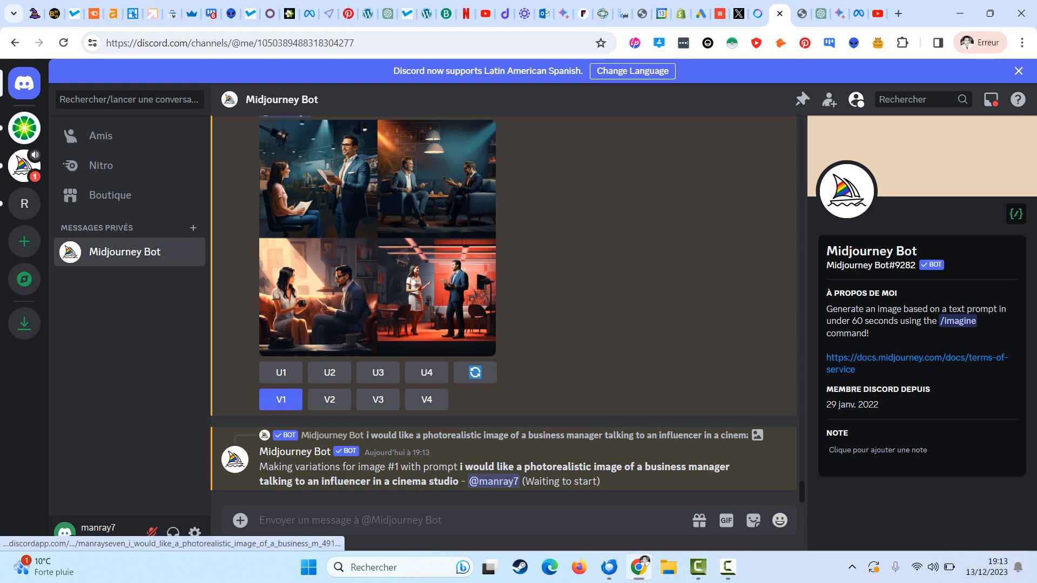
Close the full-size Midjourney image and submit to DALL-E "I want the same but more photorealistic and less cartoonish. with a red background".
click(802, 13)
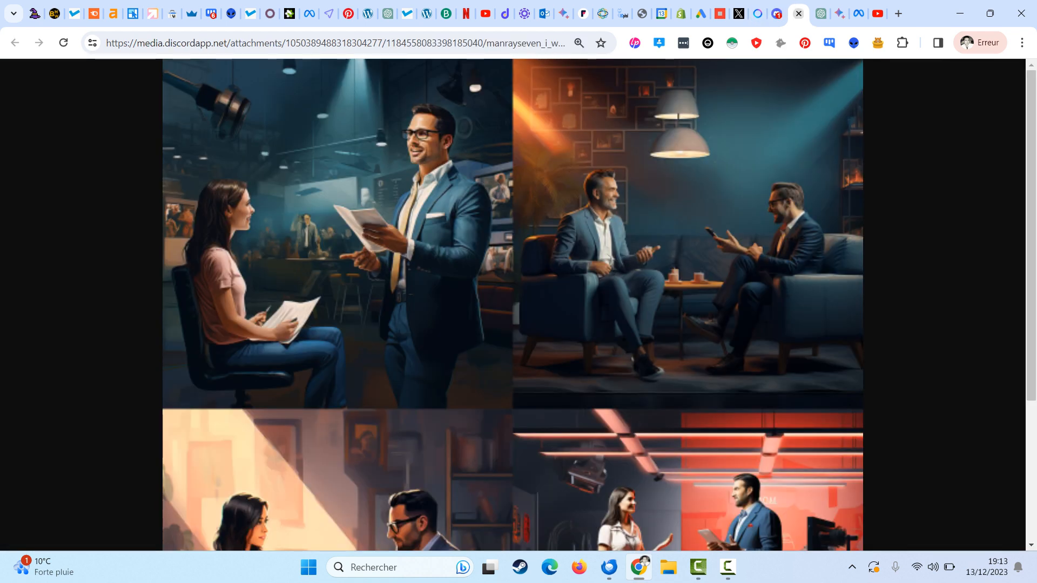
click(799, 14)
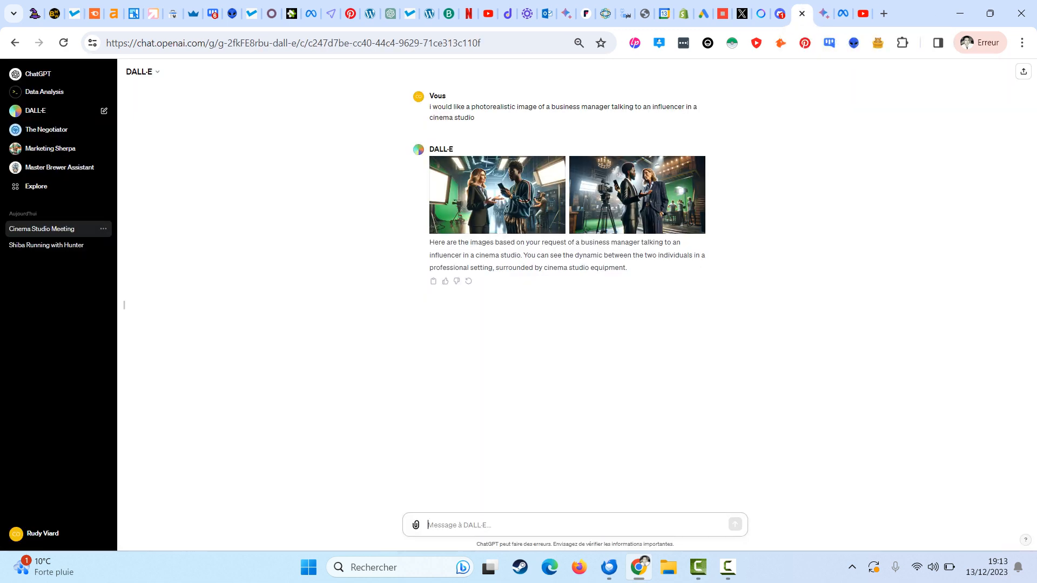
text(I w)
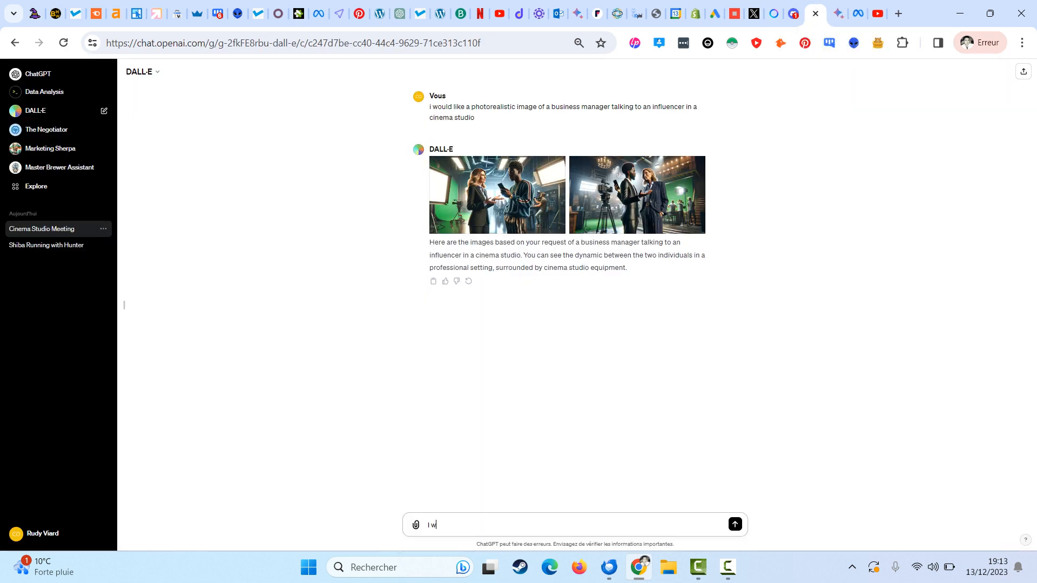
text(ant the same but more photoreal)
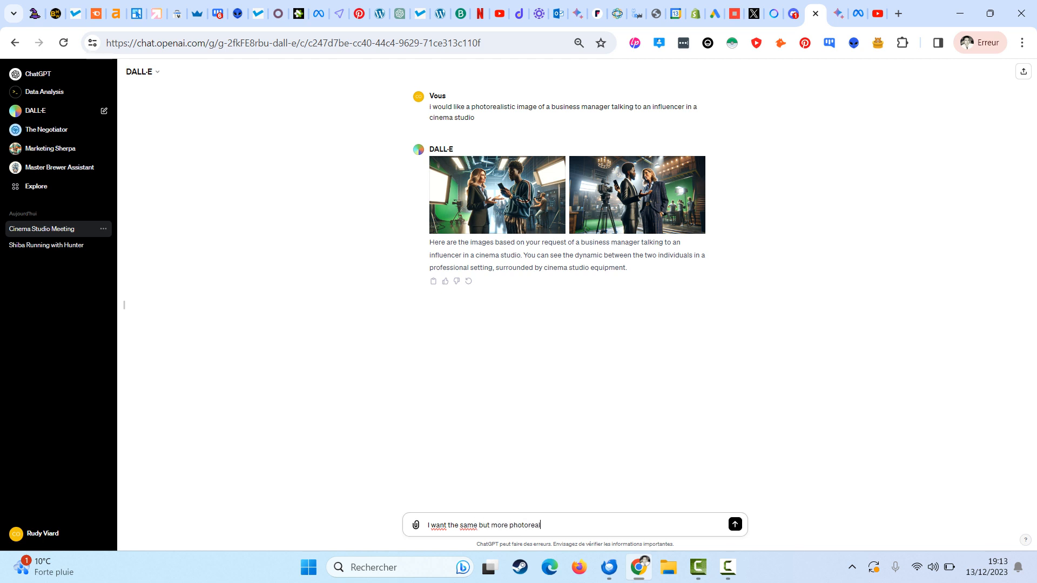
text(istic and less cartoonish.)
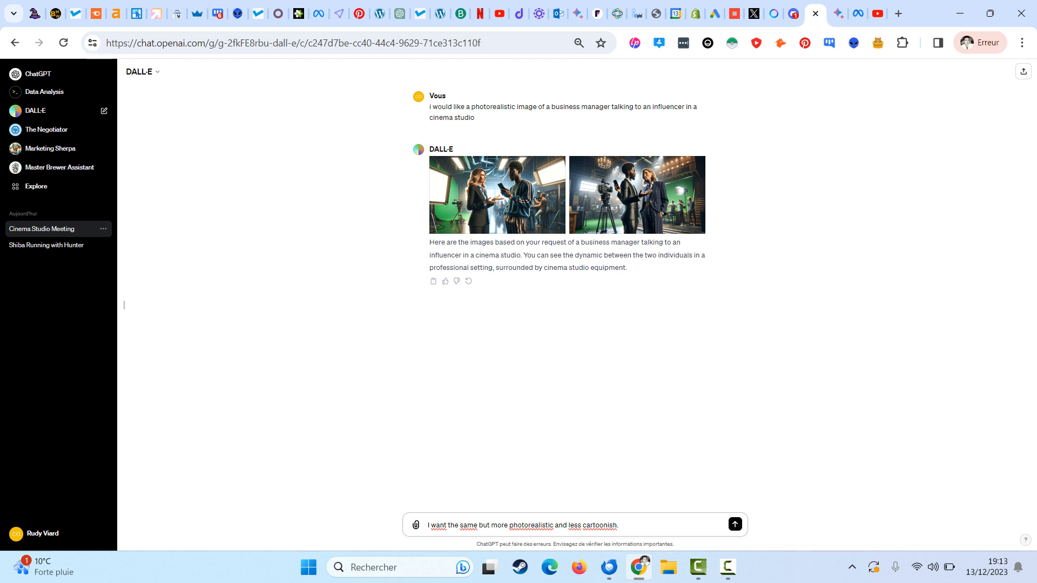
text( with a read back)
key(BackSpace)
key(BackSpace)
key(BackSpace)
key(BackSpace)
key(BackSpace)
key(BackSpace)
key(BackSpace)
text(d backl)
key(BackSpace)
text(ground)
key(Return)
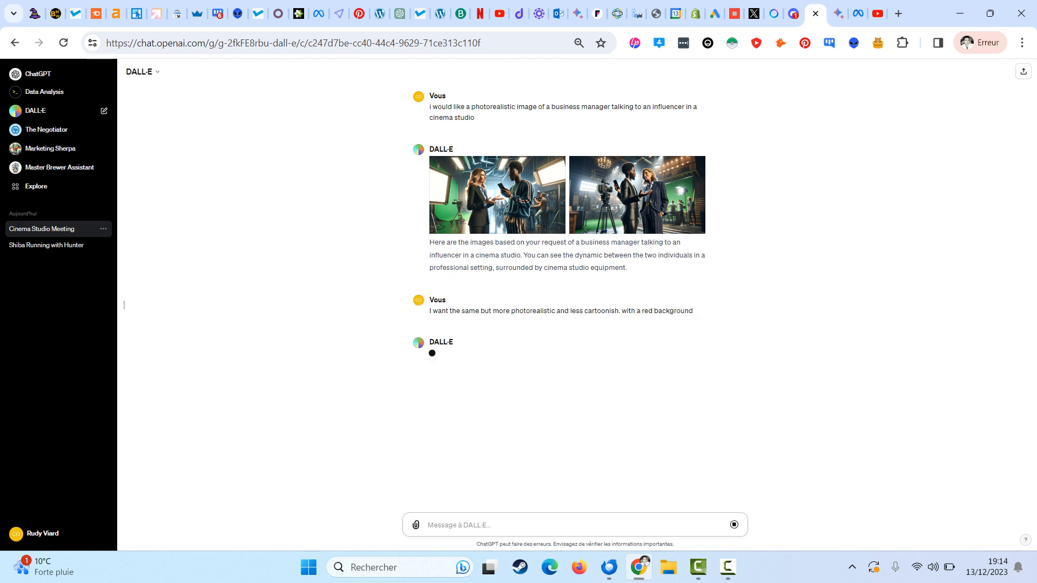
Switch to the Midjourney Bot conversation and compare the new variations of the first image with the original grid.
click(794, 14)
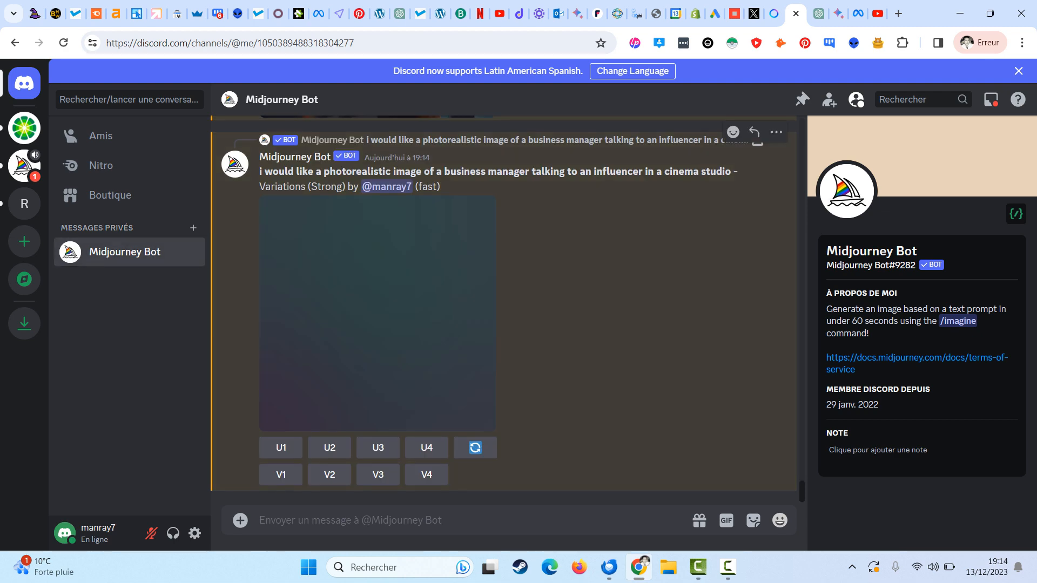
scroll(502, 311, up, 6)
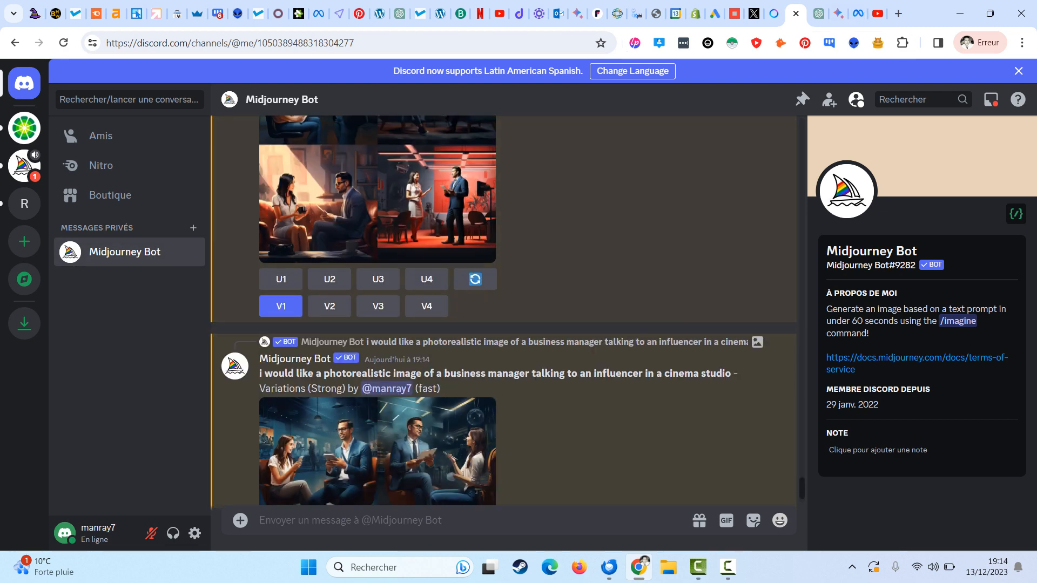
scroll(502, 311, down, 6)
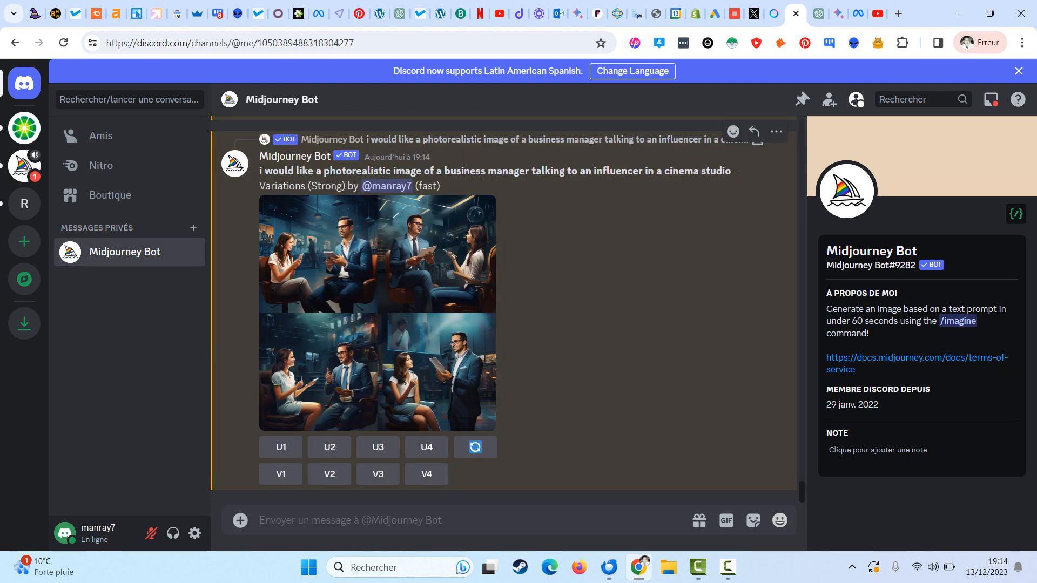
scroll(330, 281, up, 4)
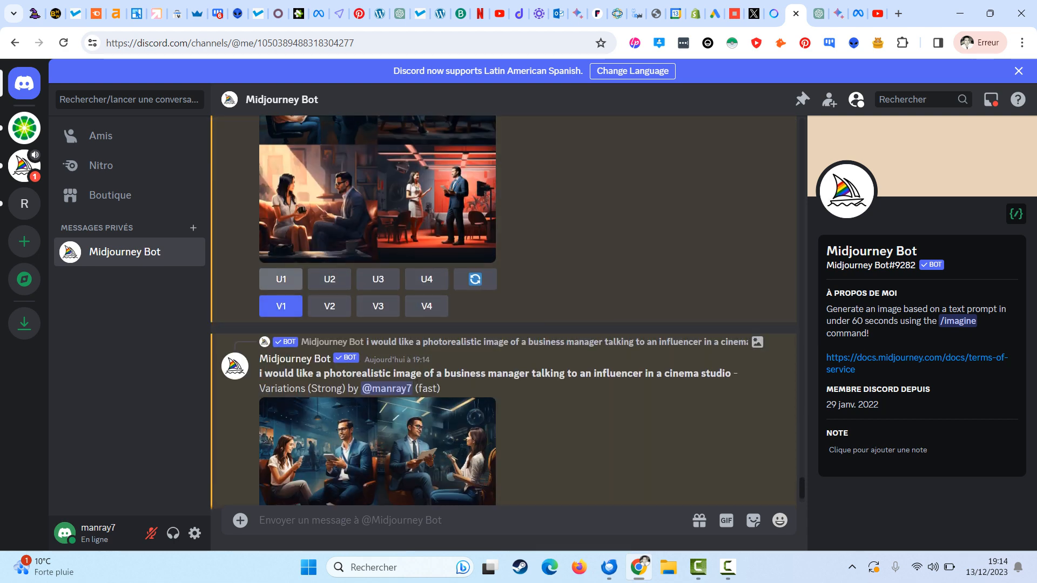
scroll(281, 280, up, 3)
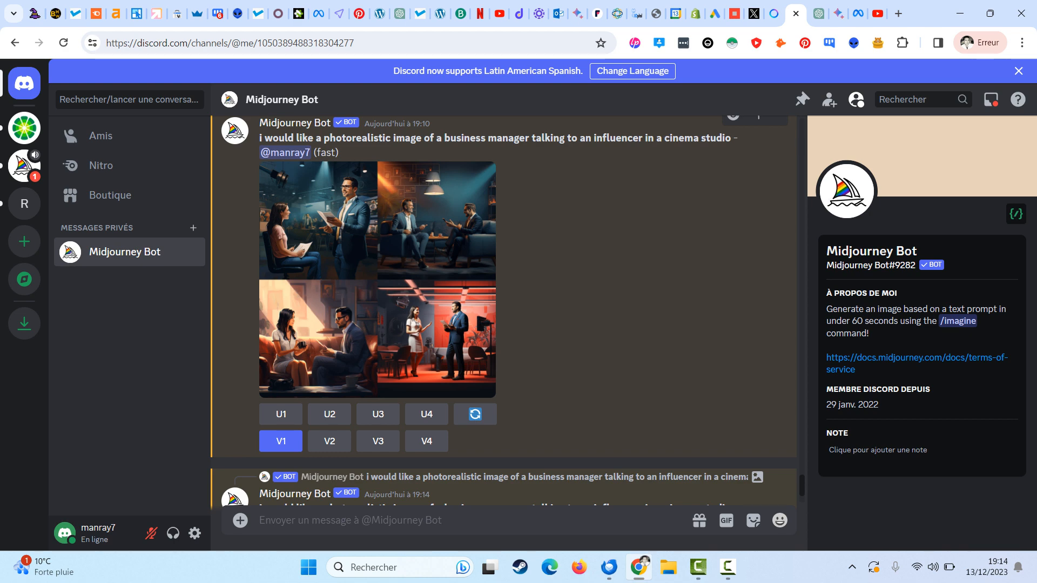
scroll(504, 310, down, 6)
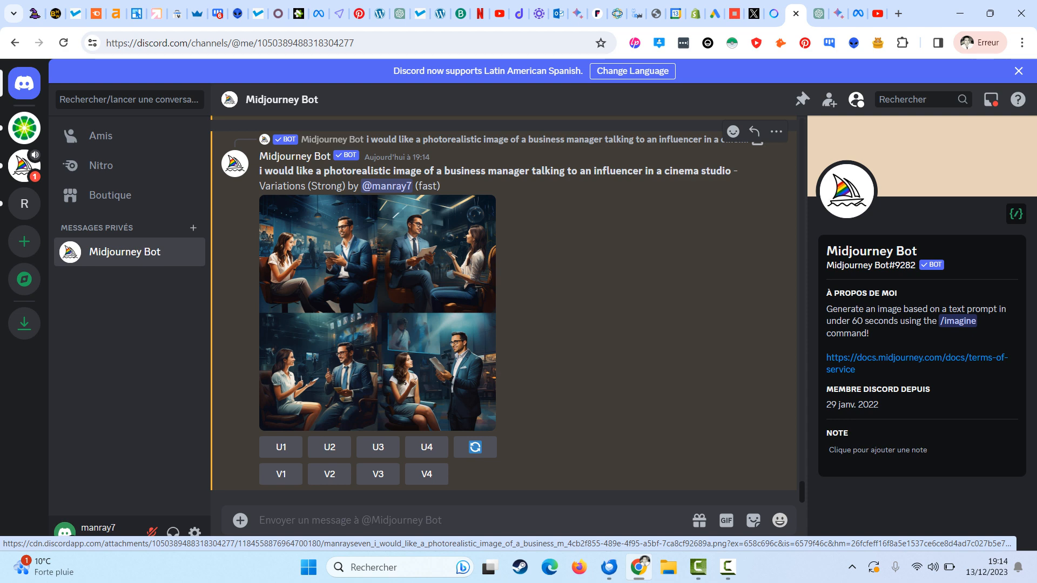
Switch to the DALL-E conversation and inspect both red-background images enlarged, one after the other.
key(ctrl+Tab)
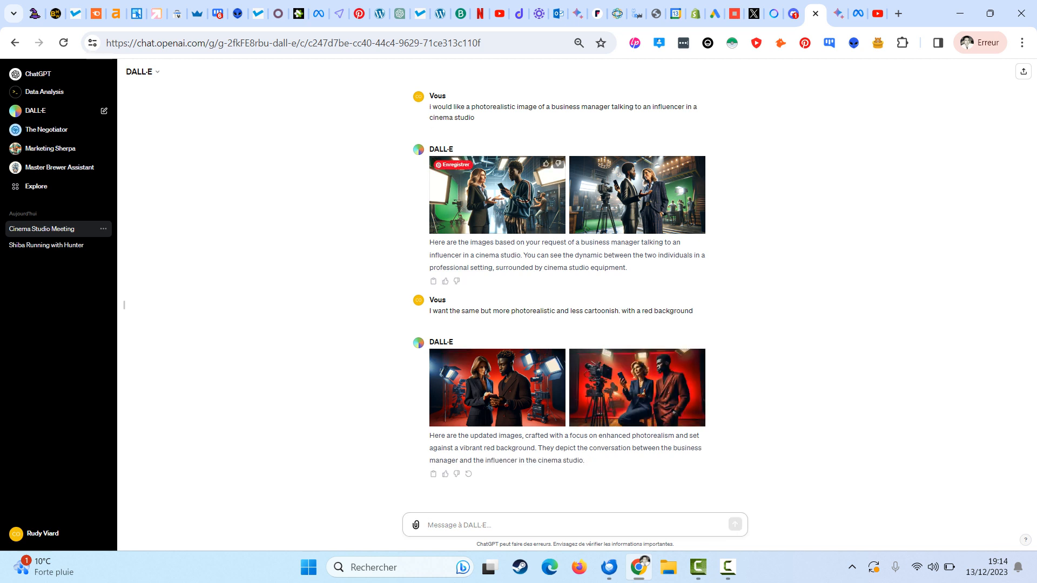
click(497, 388)
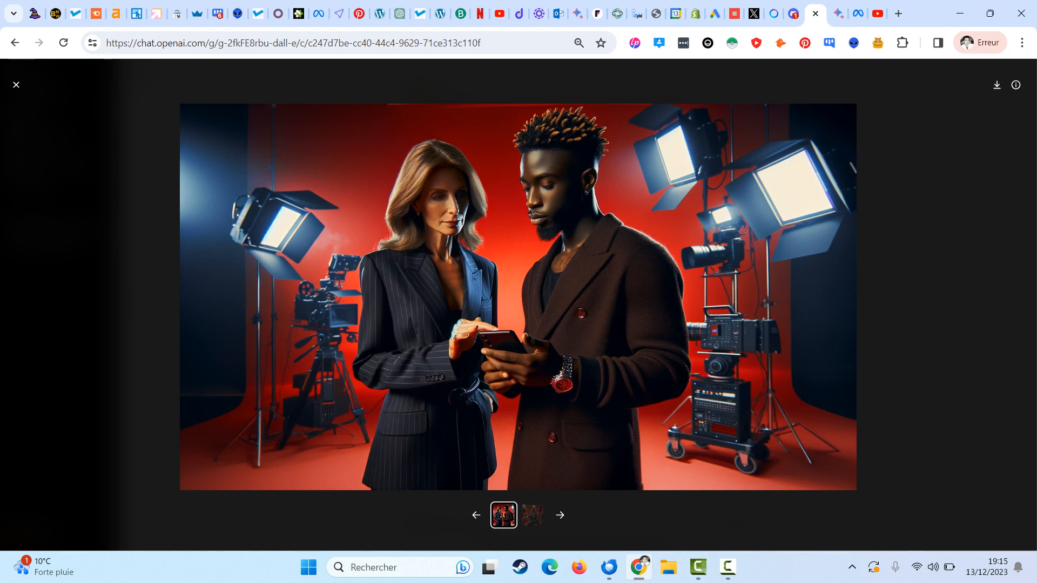
click(16, 84)
click(502, 386)
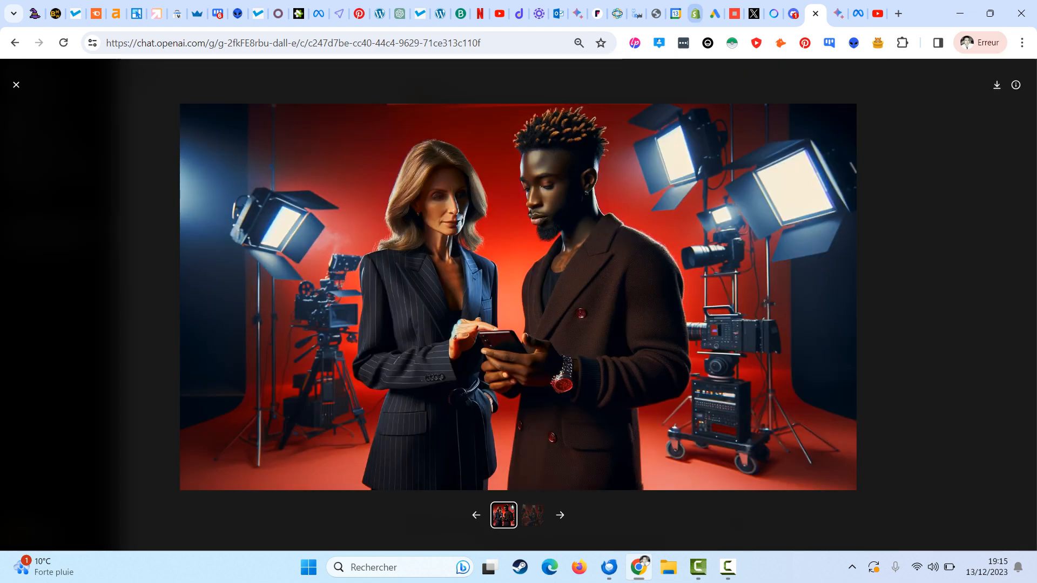
key(Escape)
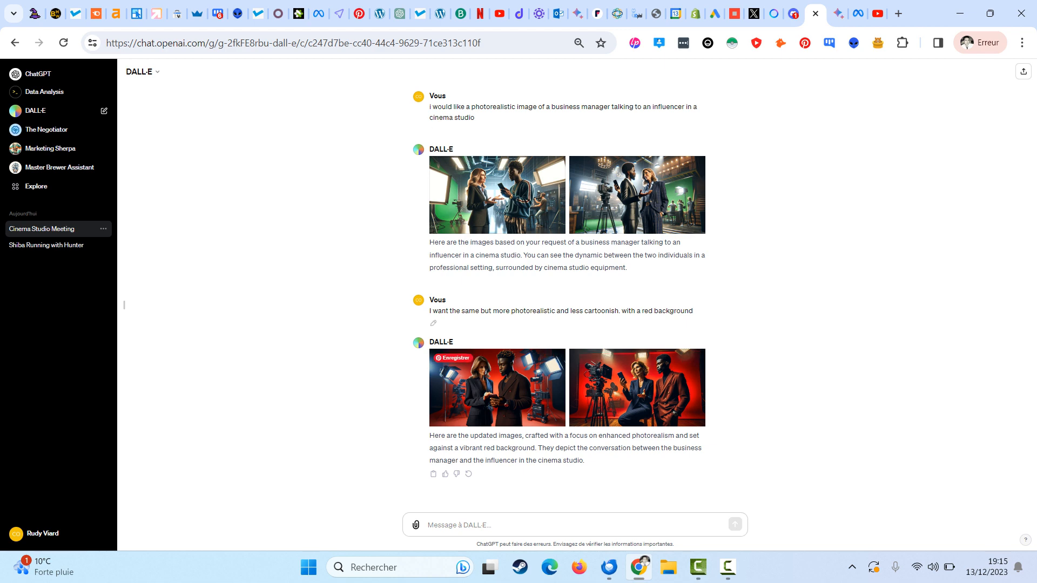
click(636, 387)
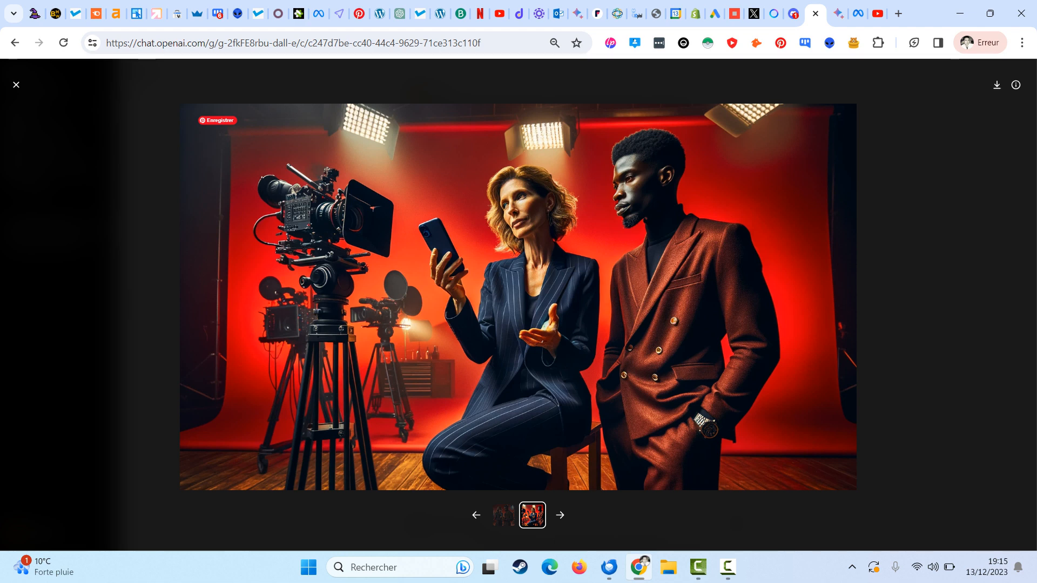
key(Escape)
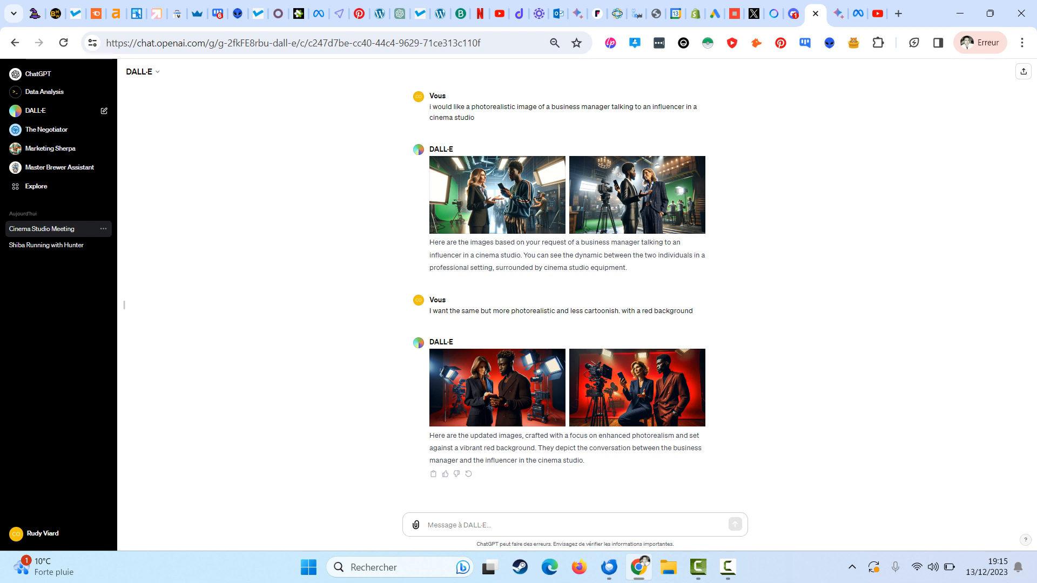
Draft a further DALL-E request reading "I want the same but with the style of" without sending it.
text(I want )
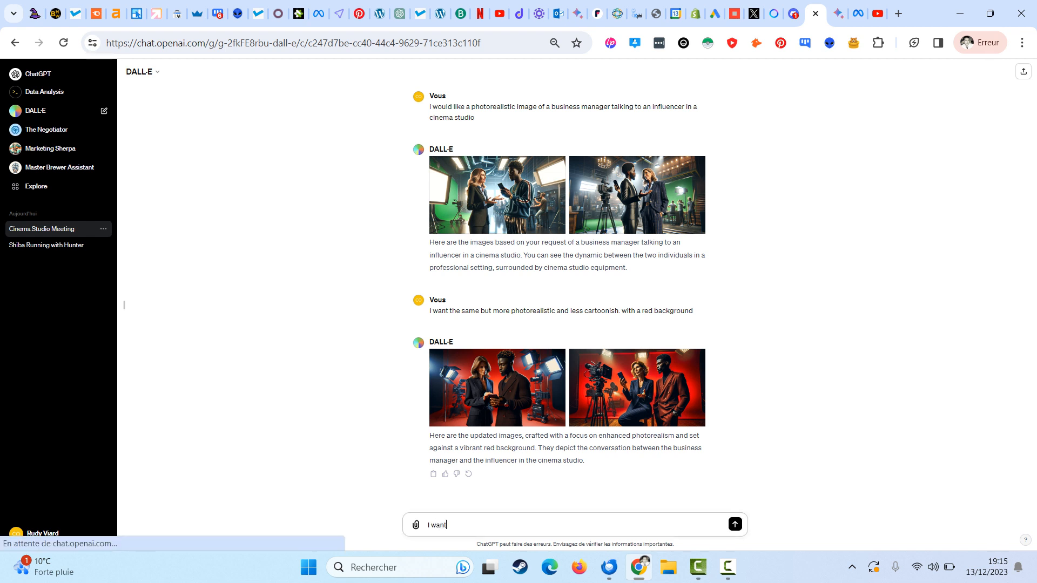
text(the same )
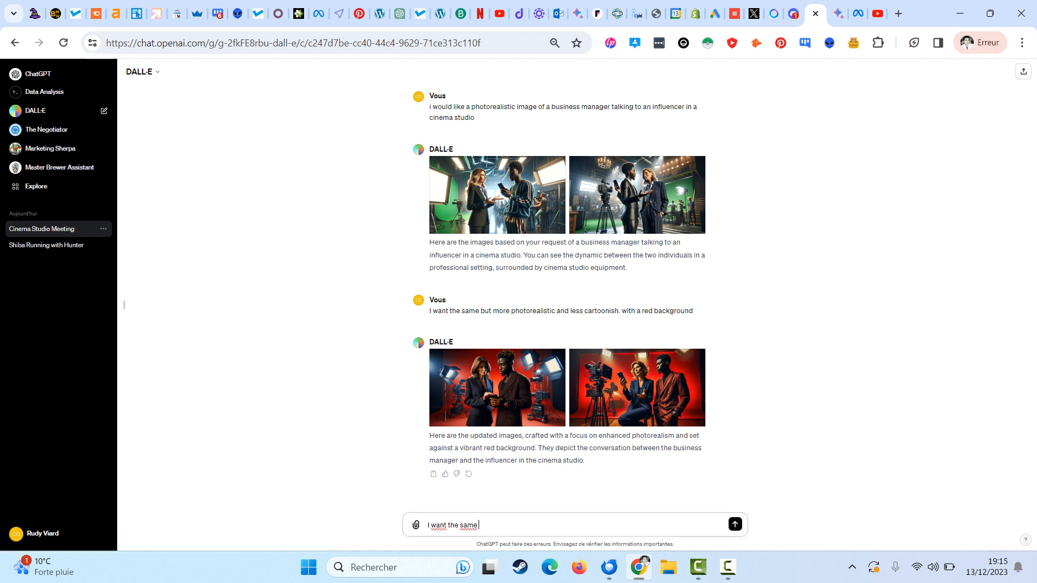
text(but with the style of)
Search Google in a new tab for "photographes celebres" and browse the row of photographers.
click(898, 12)
text(ph)
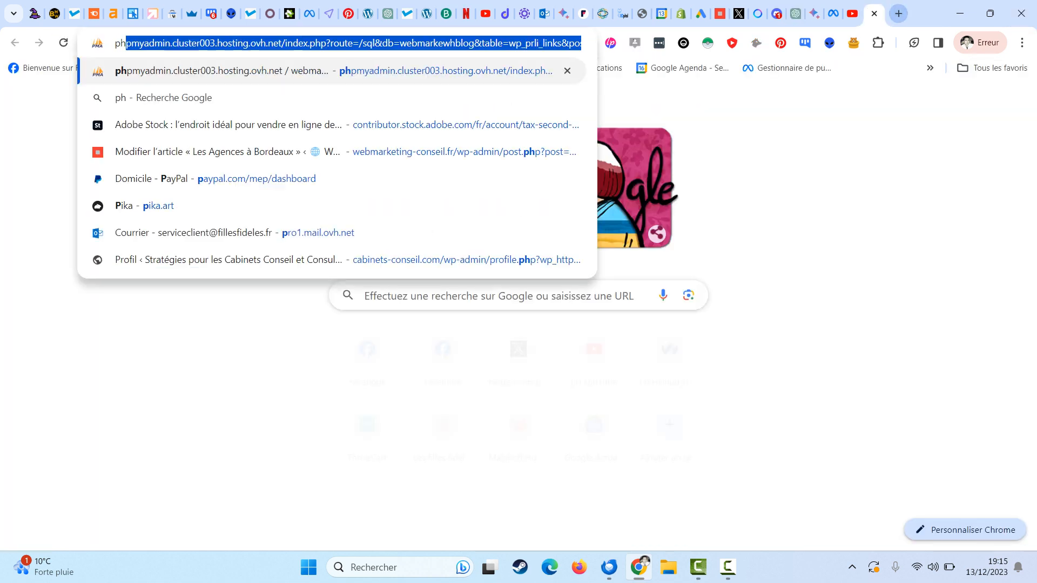
text(otographes celebre)
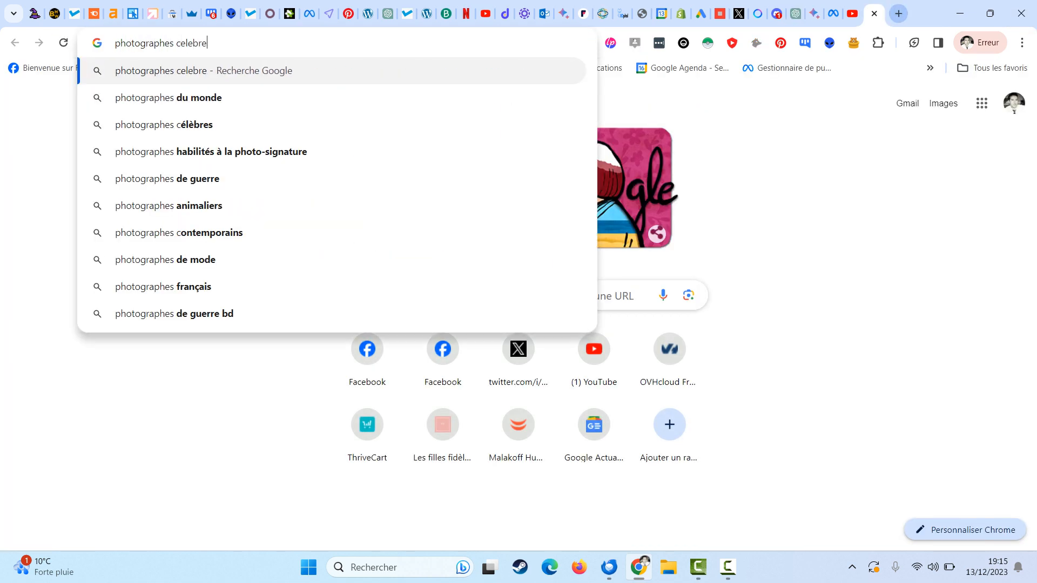
text(s)
key(Return)
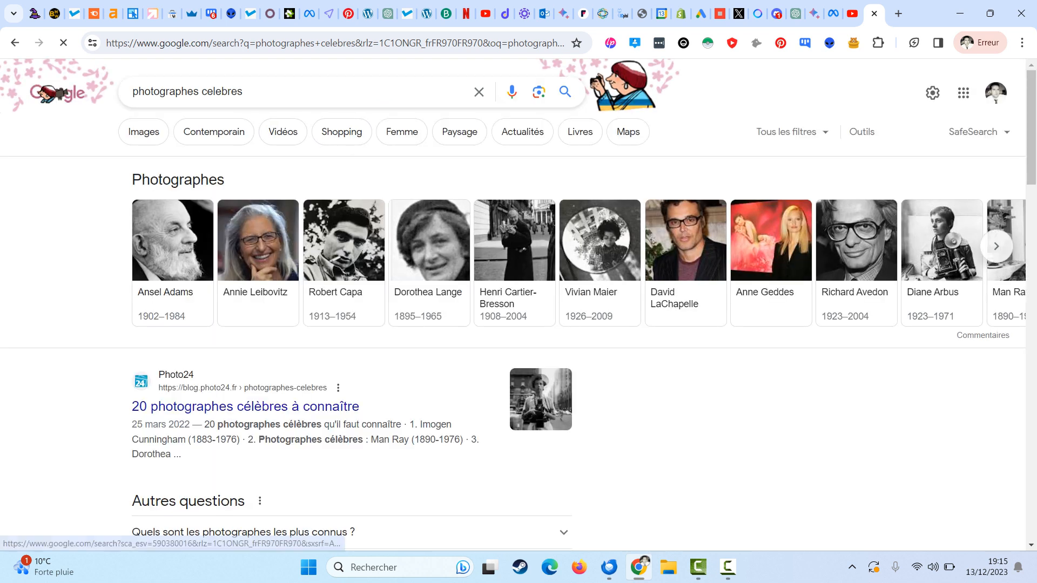
scroll(565, 263, right, 1)
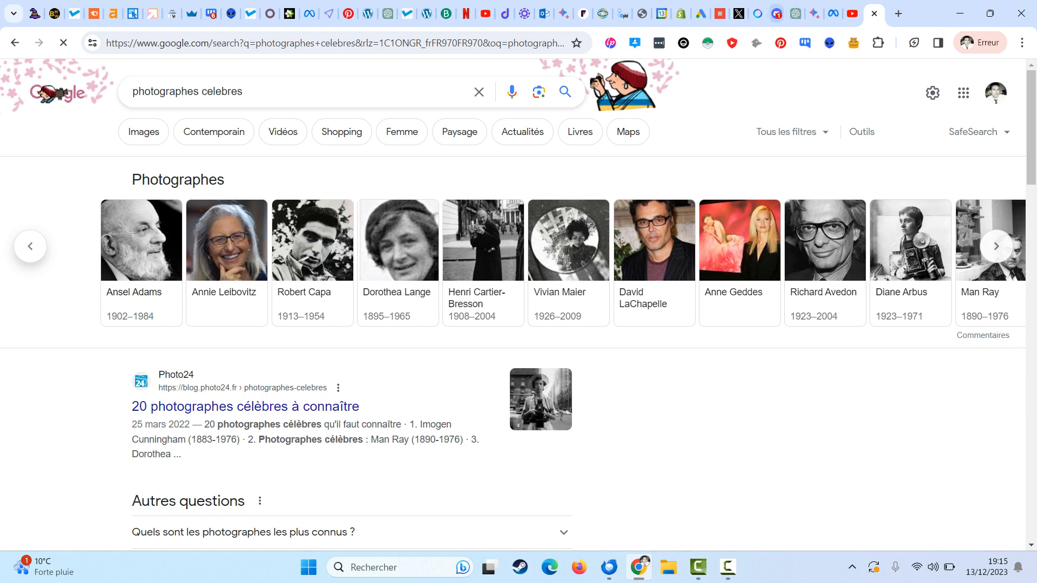
Return to the DALL-E conversation, complete the drafted request with "Henri Cartier Bresson" as the style, and submit it.
click(795, 14)
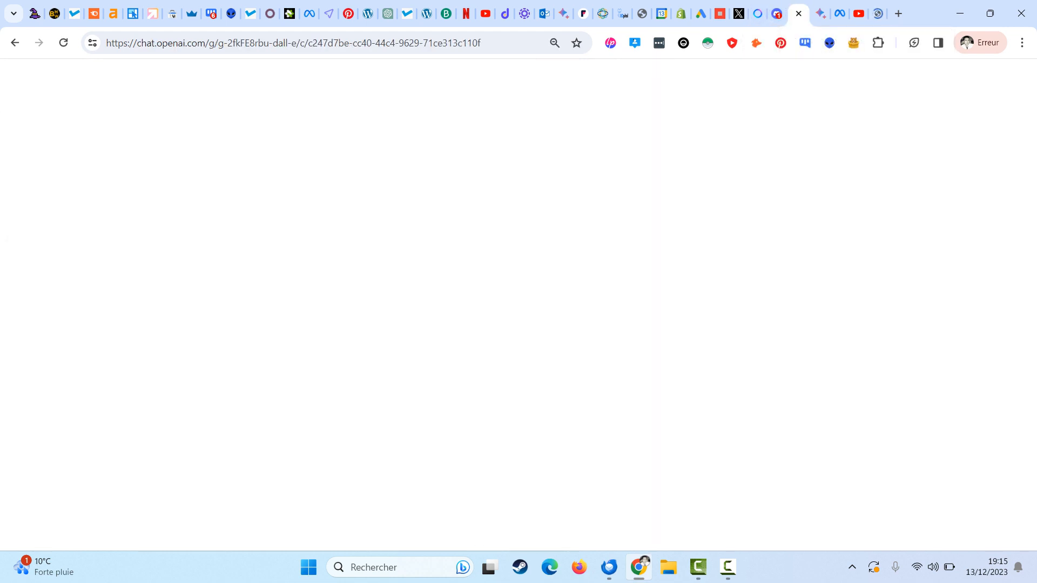
text(Henr)
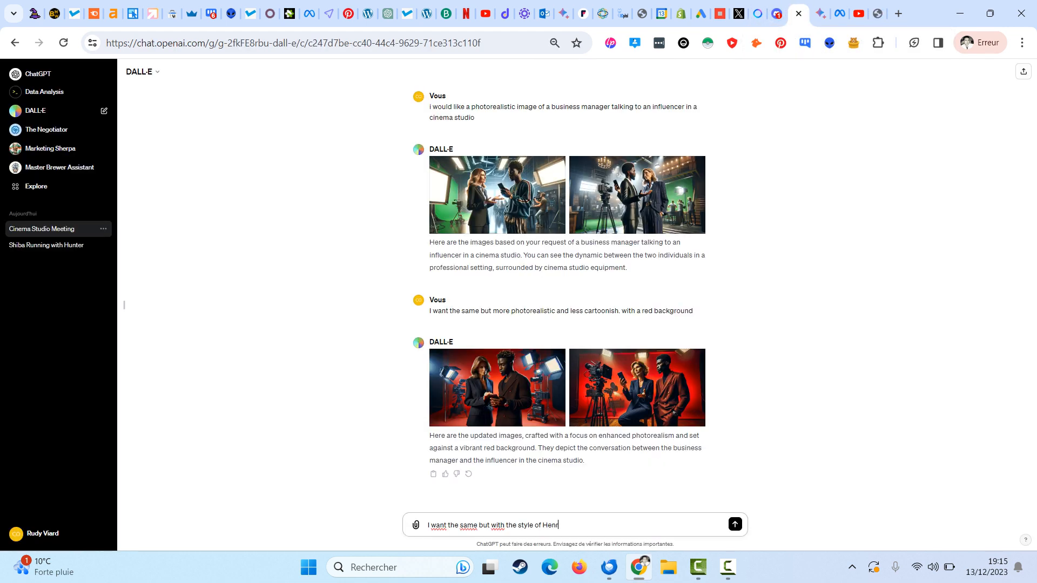
text(i Cartier Bresson)
key(Return)
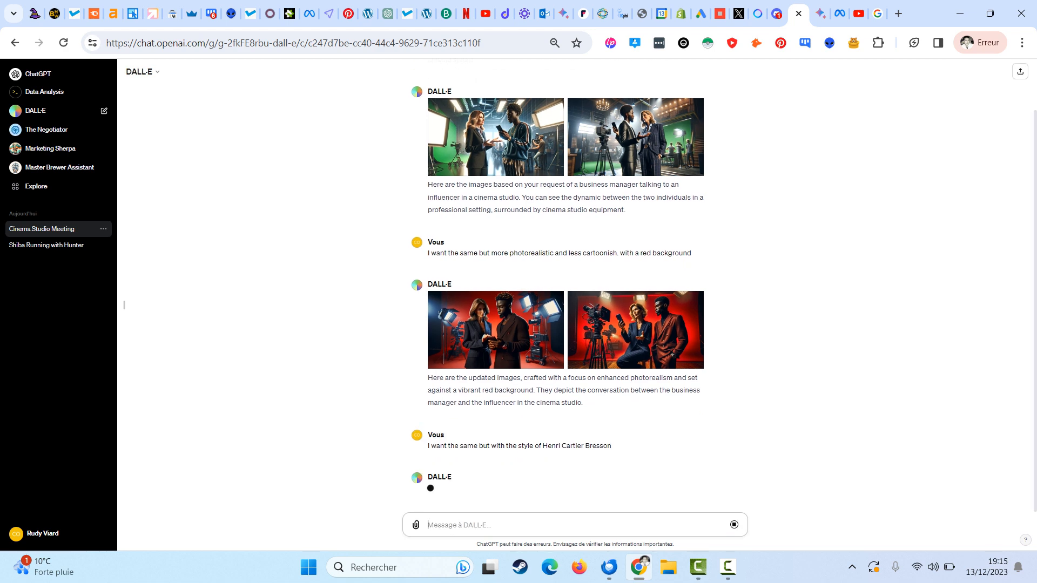
Switch to the Midjourney Bot conversation and compare the original grid with the strong variations, viewing the variations enlarged.
key(ctrl+shift+Tab)
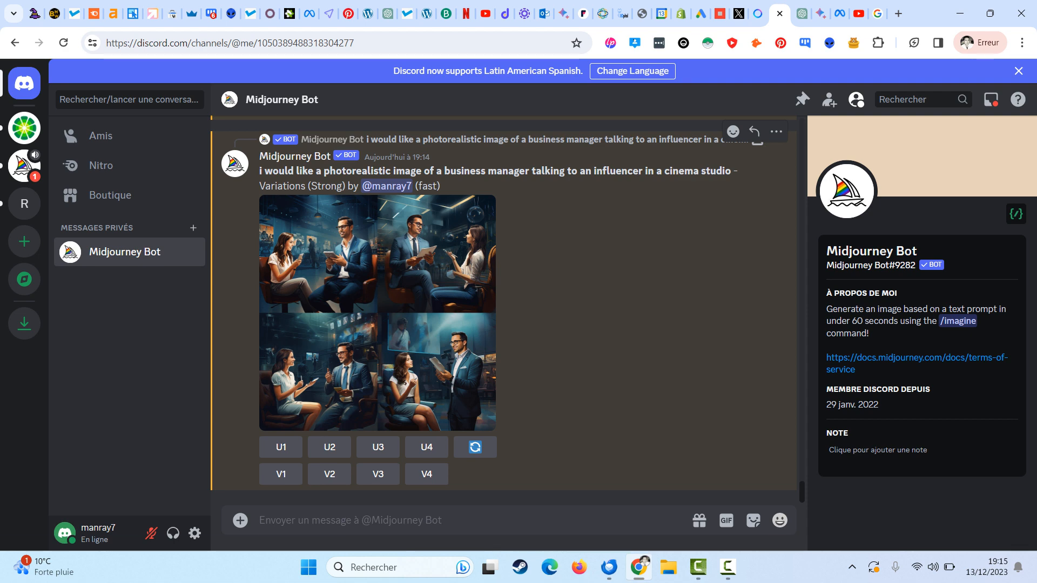
scroll(378, 302, up, 5)
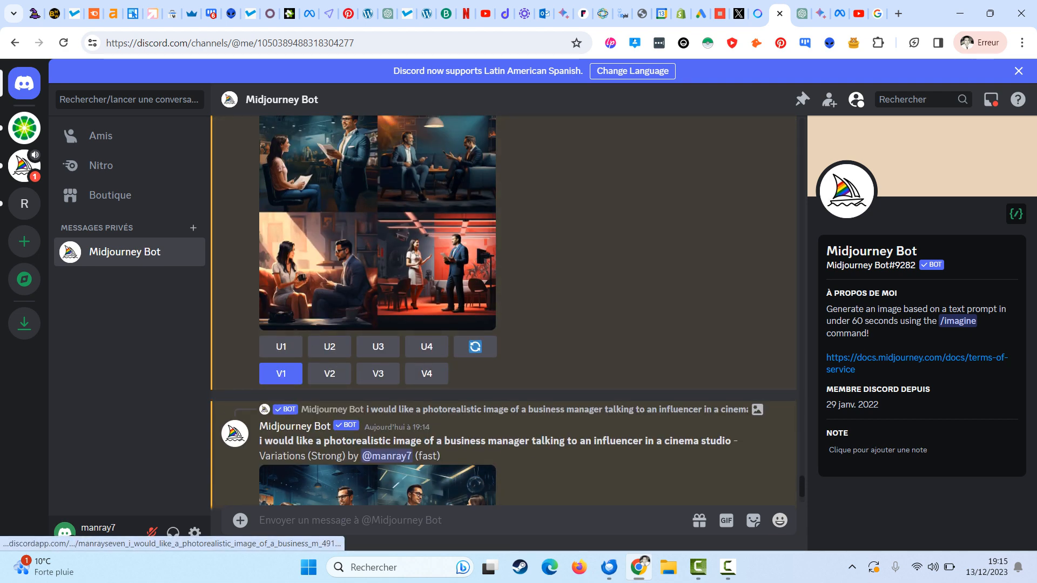
scroll(503, 312, up, 1)
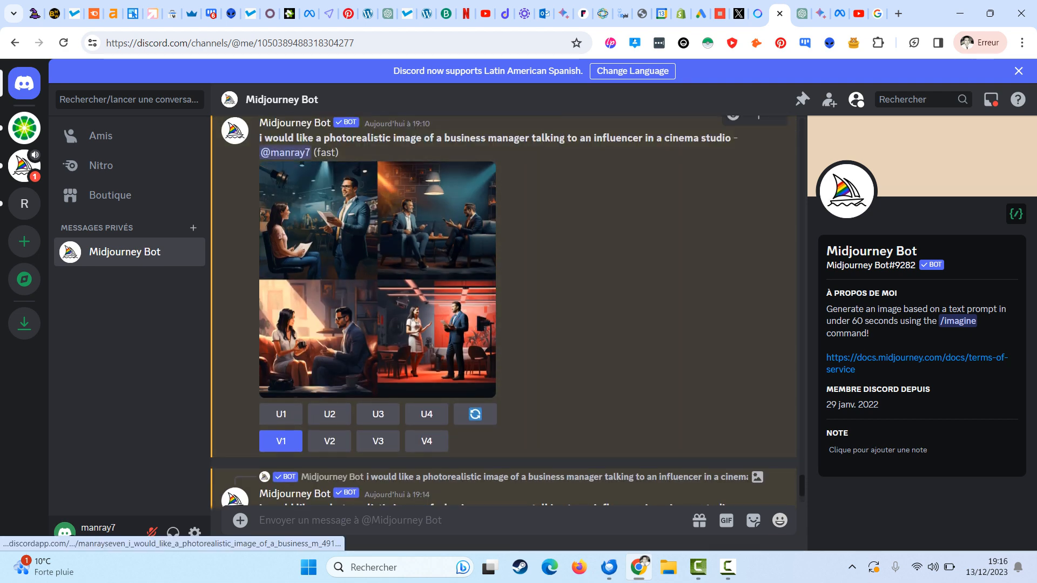
scroll(377, 312, down, 6)
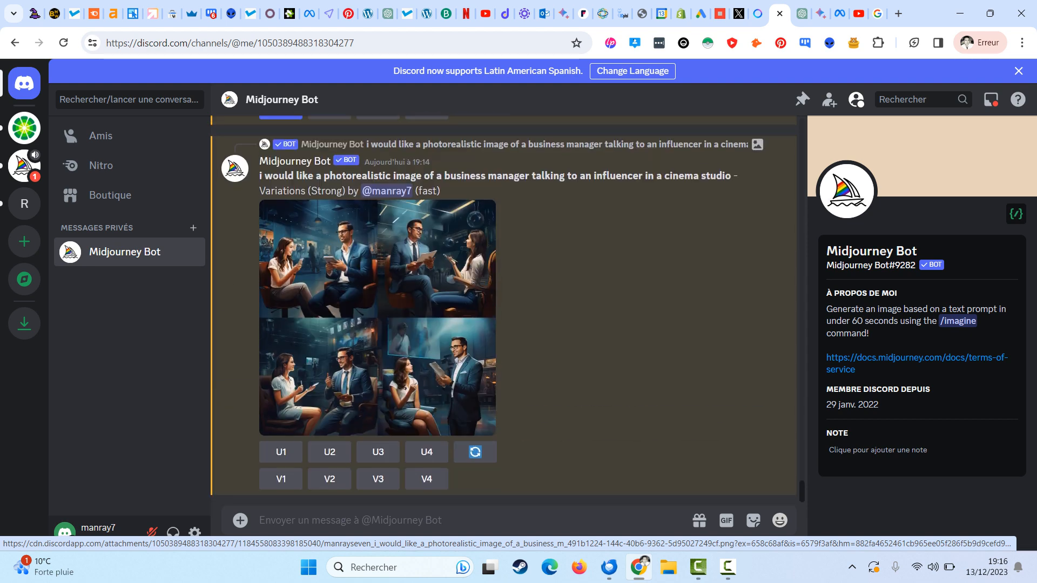
click(377, 311)
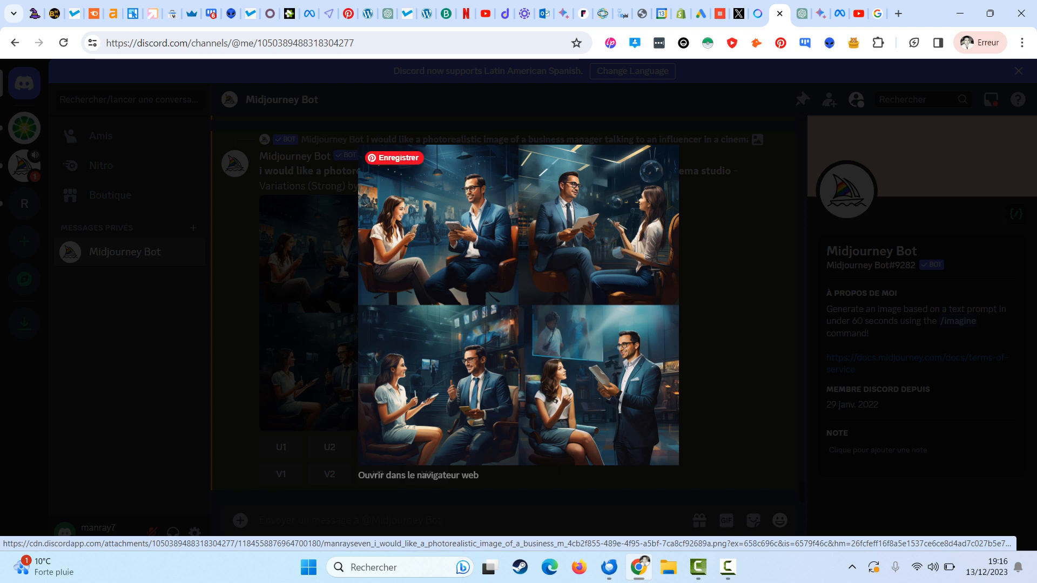
click(329, 239)
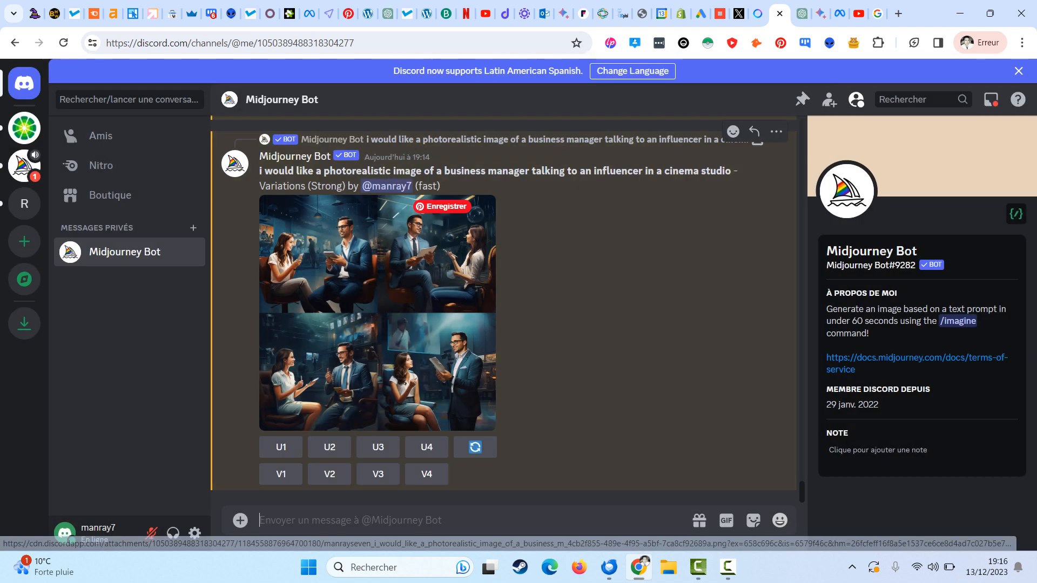
scroll(330, 239, up, 3)
scroll(351, 324, down, 3)
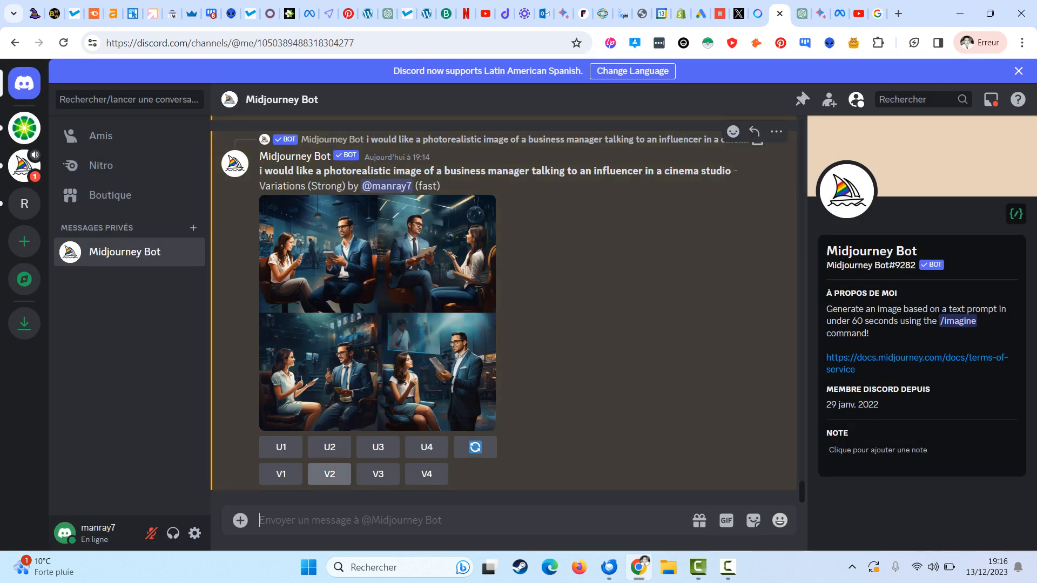
text(/)
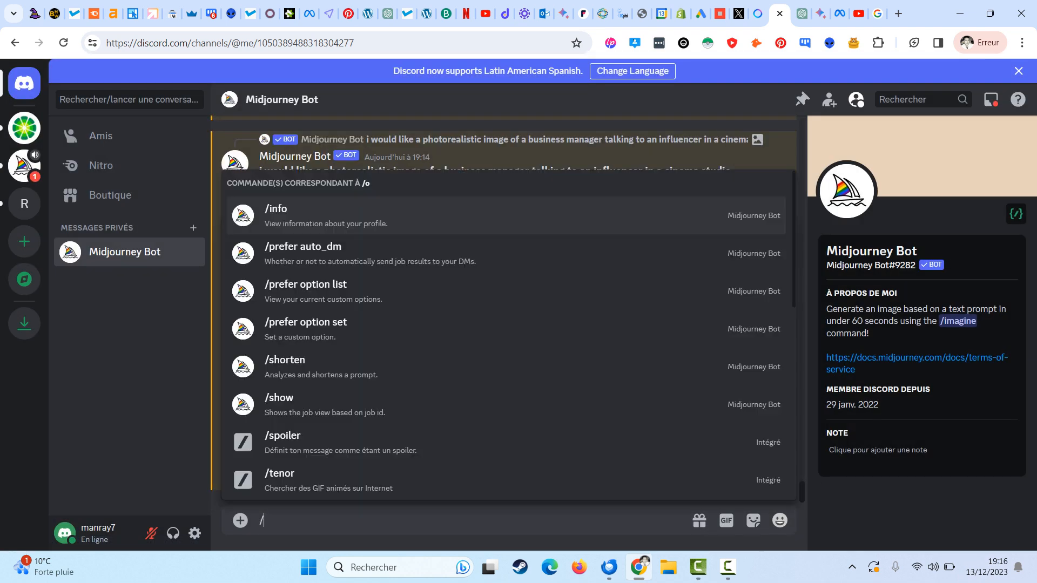
text(prompt)
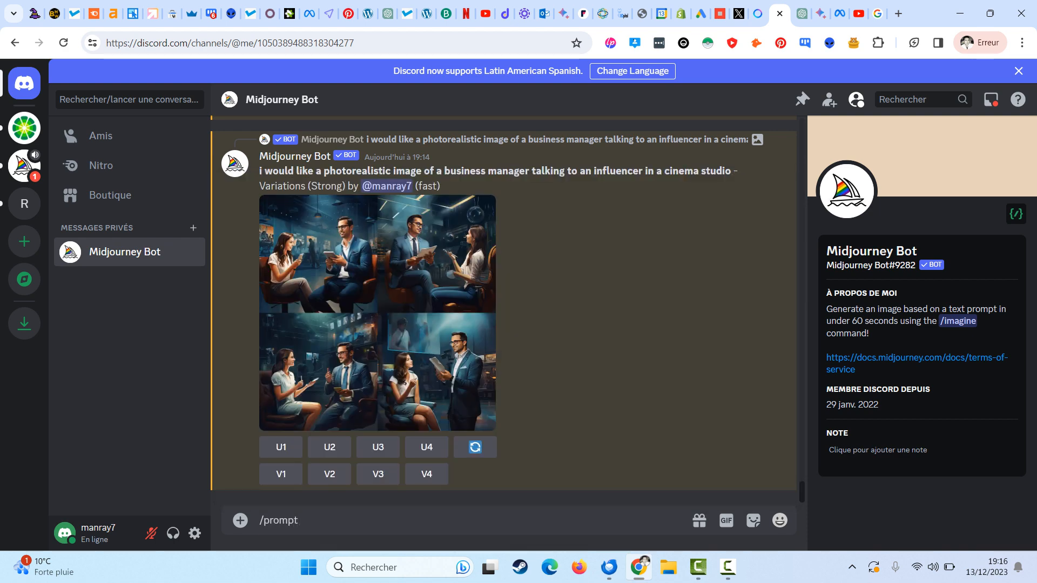
key(BackSpace)
key(BackSpace)
key(BackSpace)
key(BackSpace)
key(BackSpace)
key(BackSpace)
key(BackSpace)
Start an /imagine command and fill its prompt with the copied text of the earlier business manager and influencer prompt.
text(imagine)
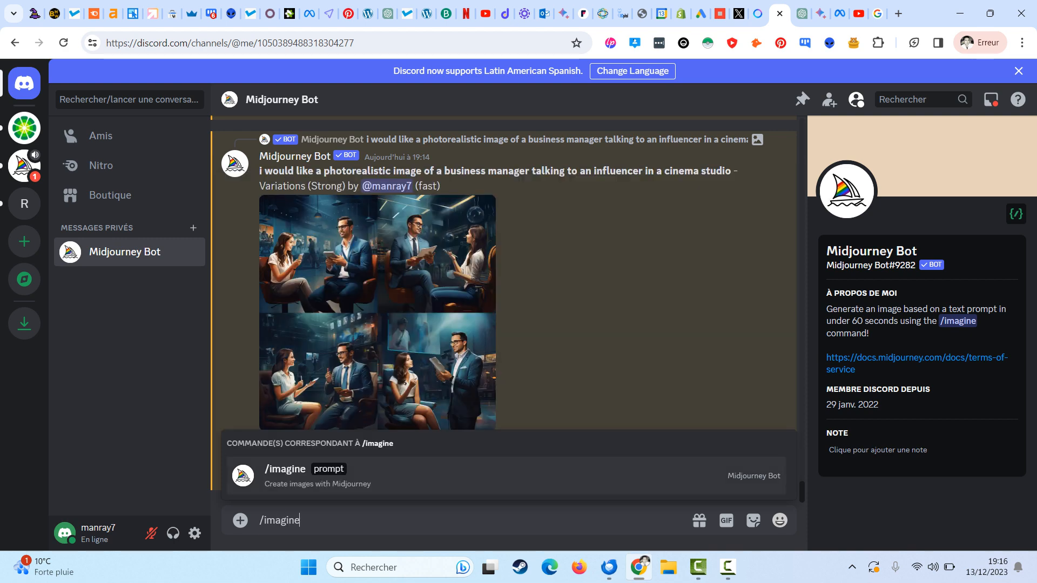
key(Tab)
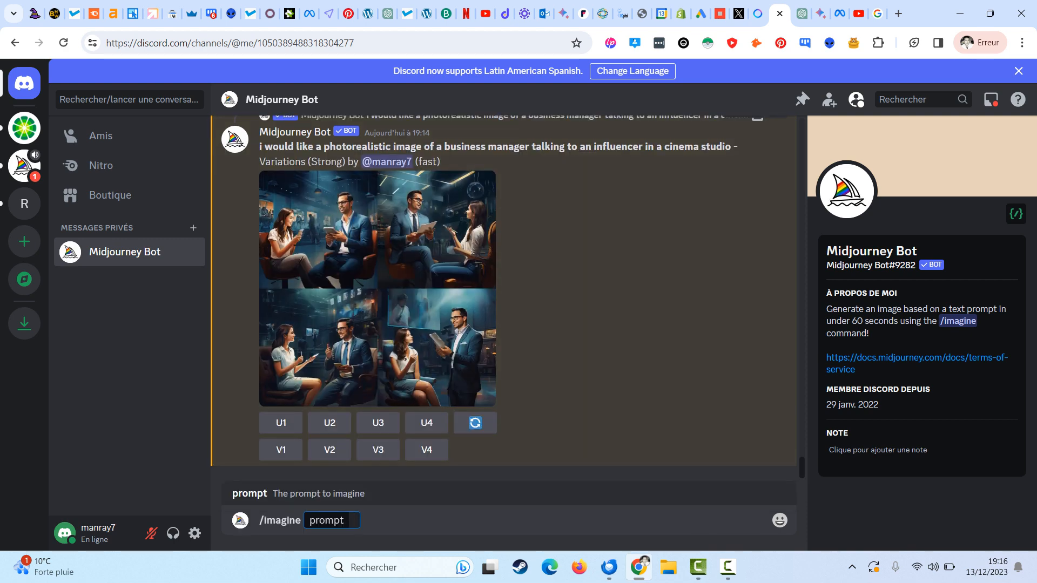
drag(731, 146, 260, 146)
key(ctrl+c)
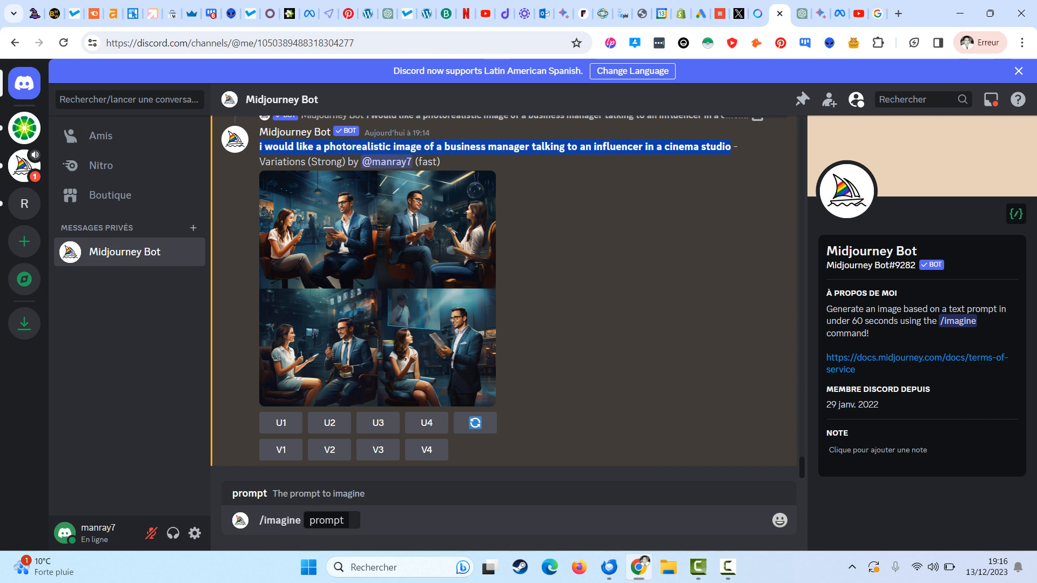
click(354, 520)
key(ctrl+v)
Extend the prompt with "with a red background in the style of Van Gogh" and submit it to Midjourney.
text(w)
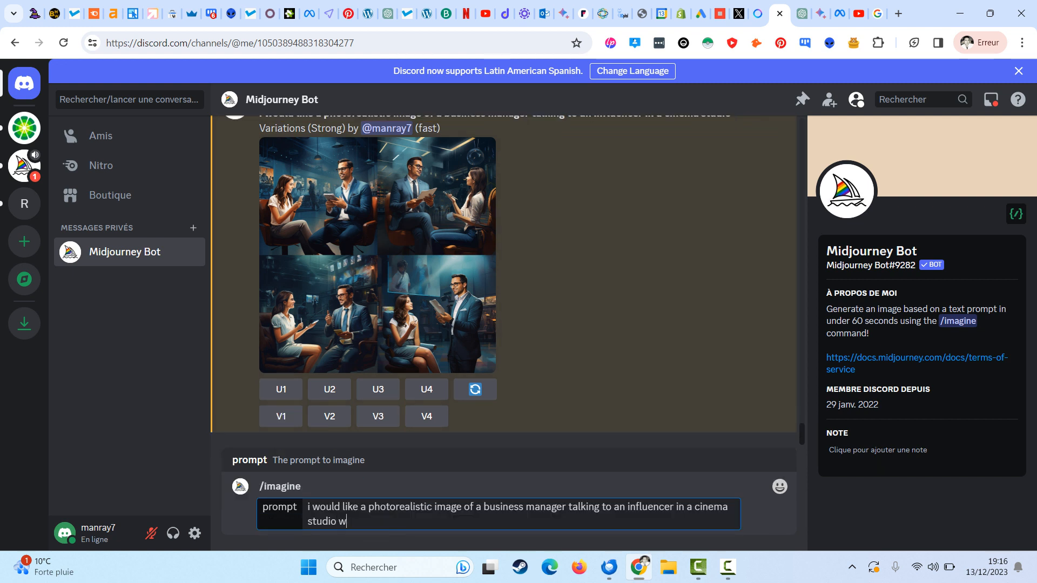
text(ith a red background in t)
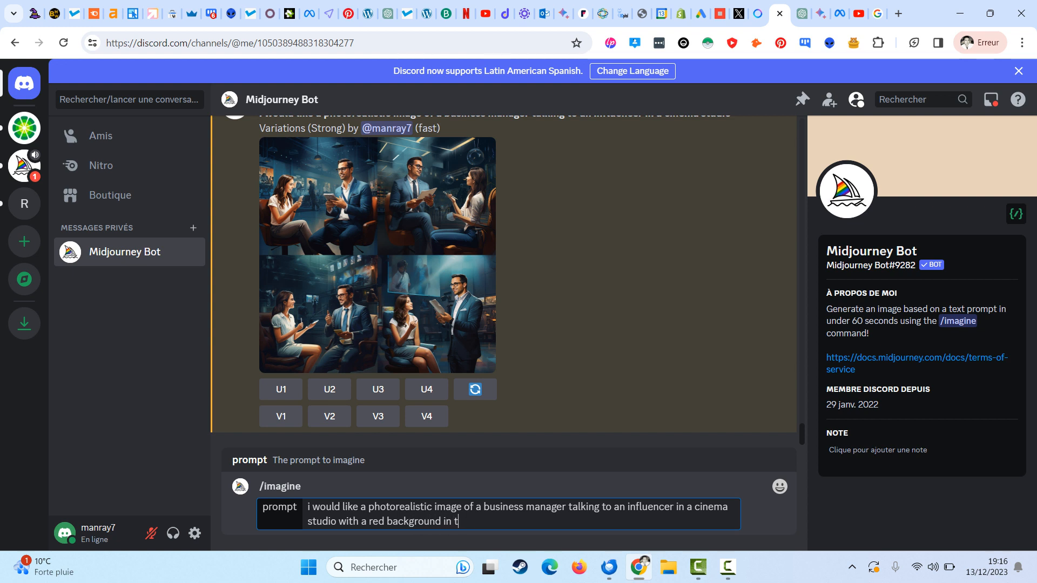
text(he style of Ca)
text(Van g)
key(BackSpace)
text(Gogh)
key(Return)
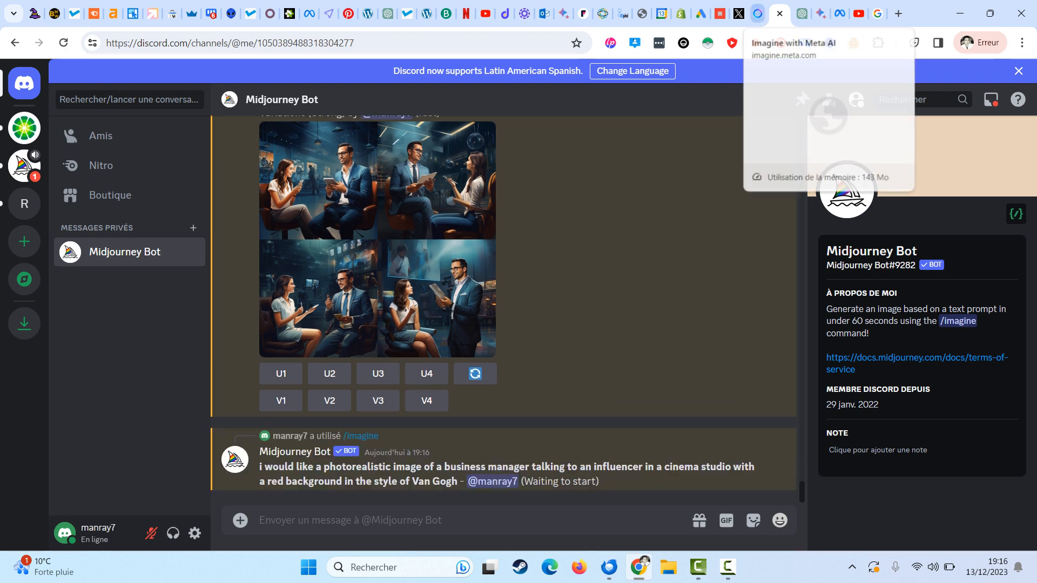
Switch to Imagine with Meta AI and view the second and third generated images enlarged.
click(758, 14)
click(776, 14)
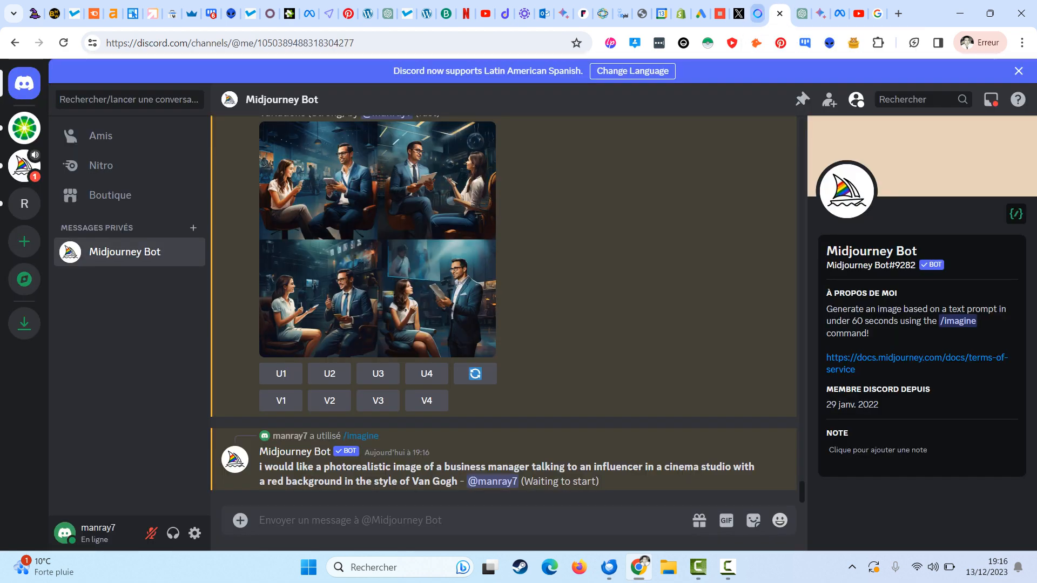
click(758, 14)
click(310, 210)
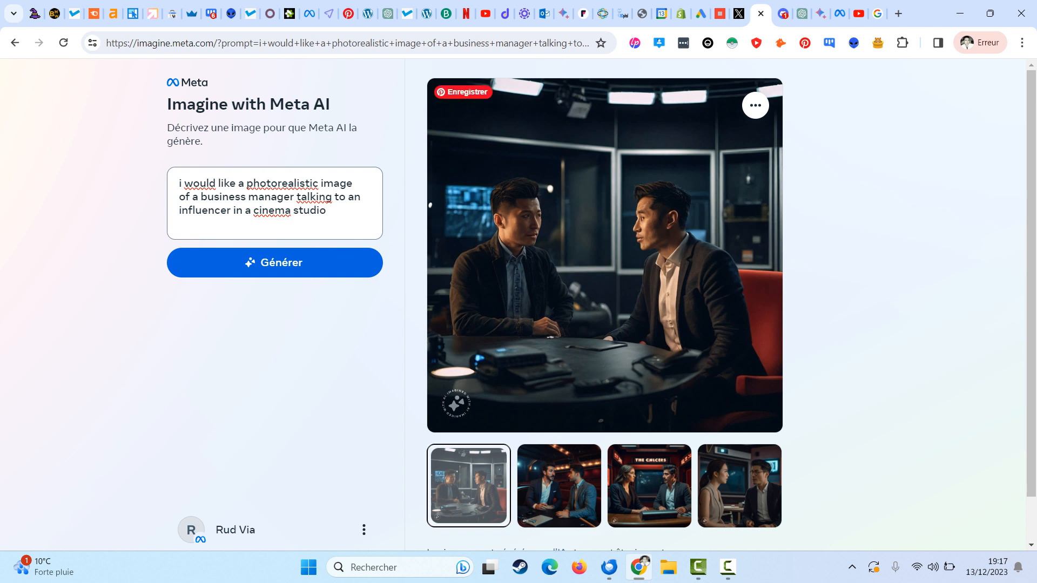
click(559, 486)
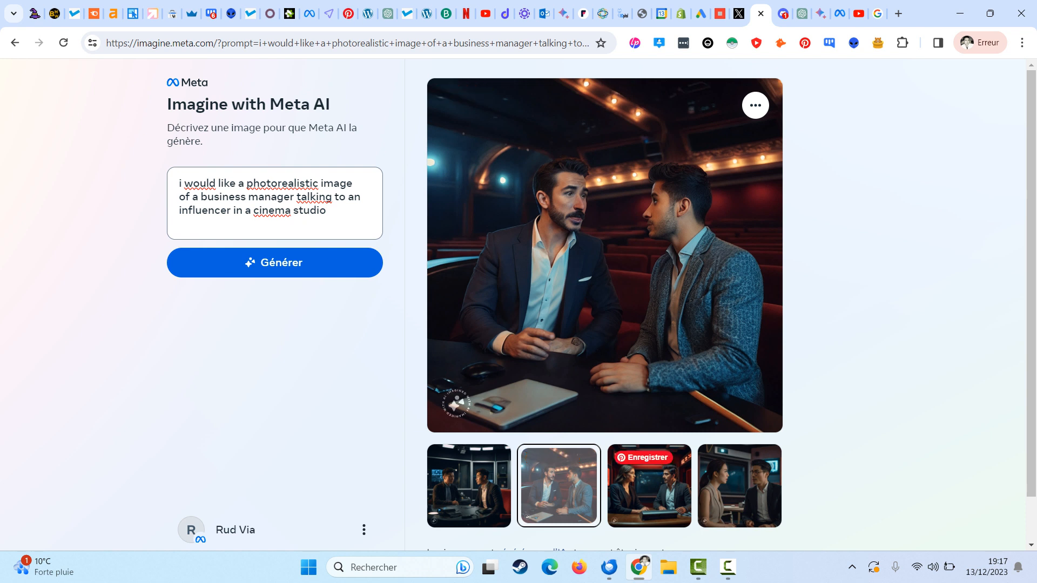
click(648, 486)
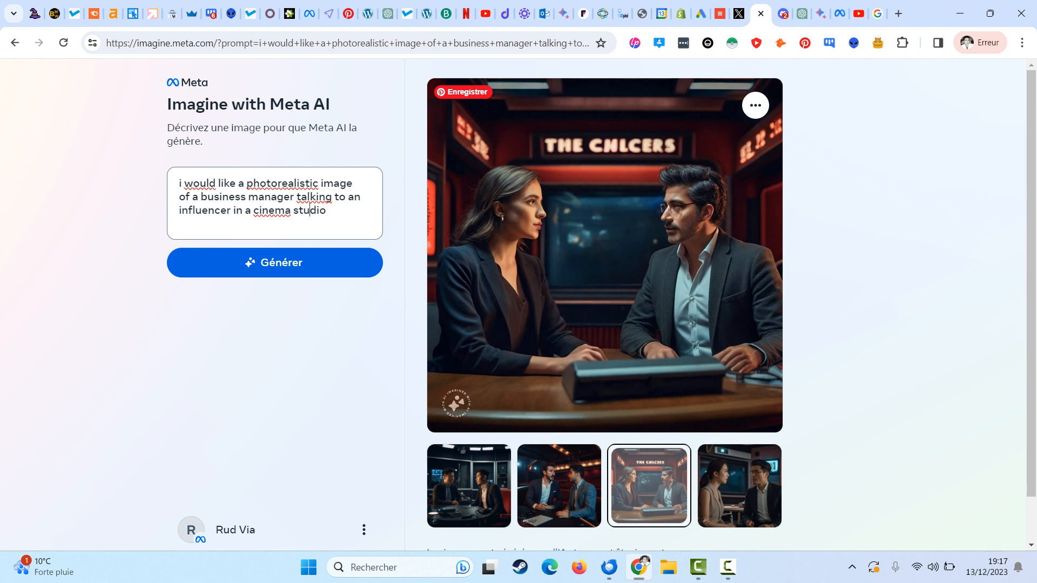
Check the options available for the third Meta AI image, and display the fourth image enlarged.
click(756, 106)
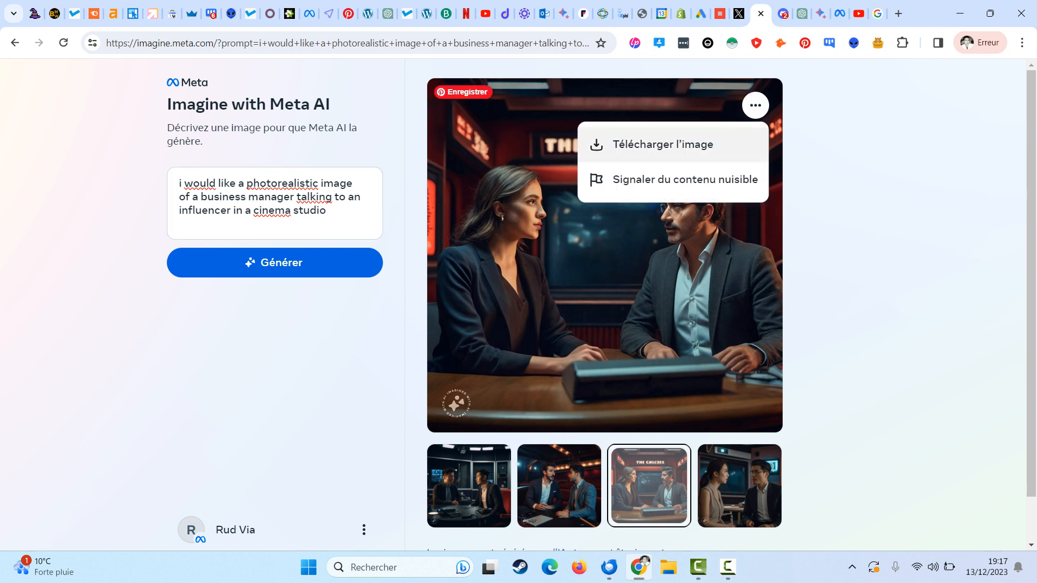
click(310, 210)
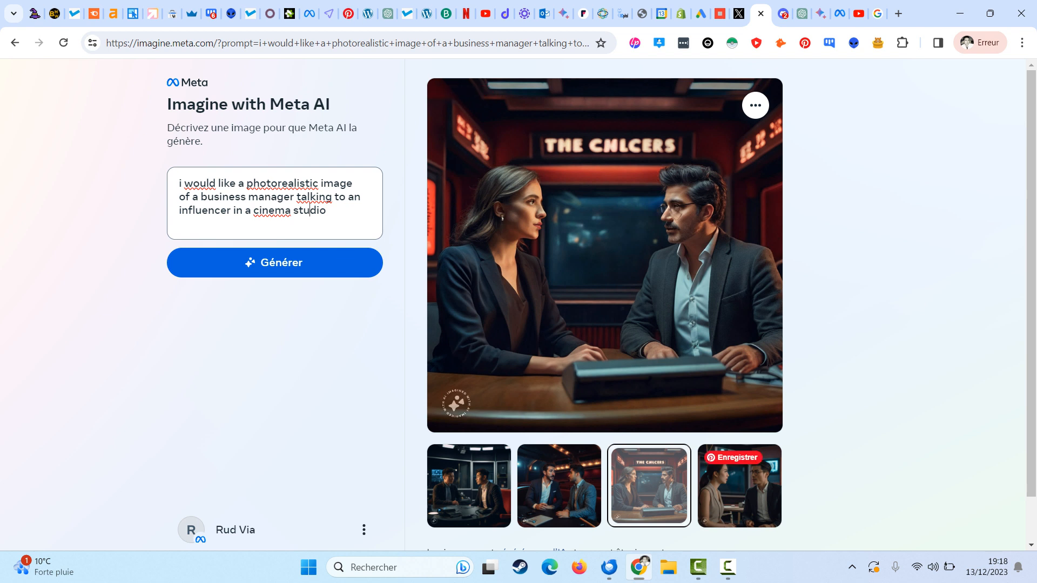
click(739, 485)
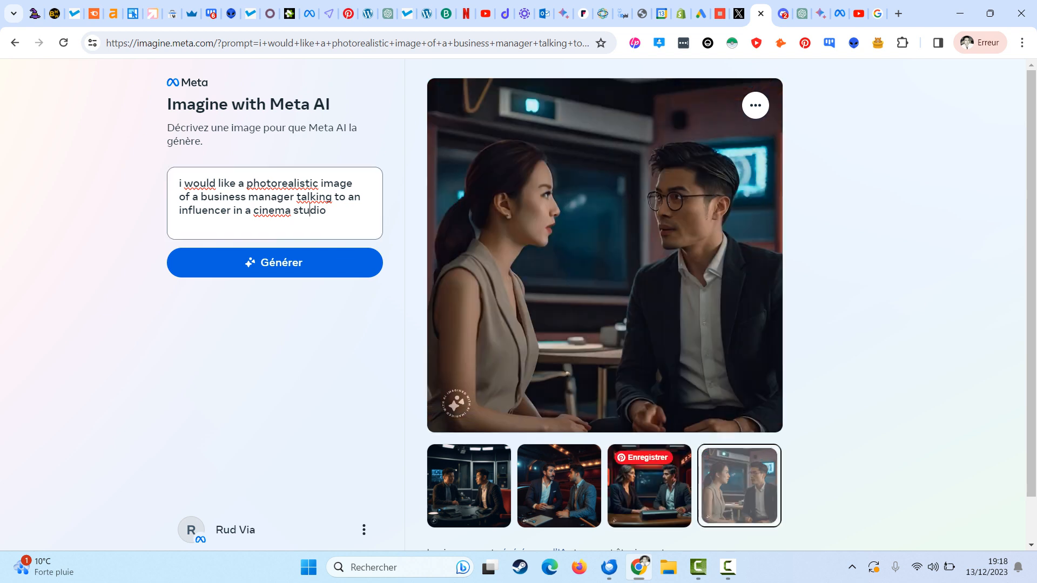
triple_click(271, 197)
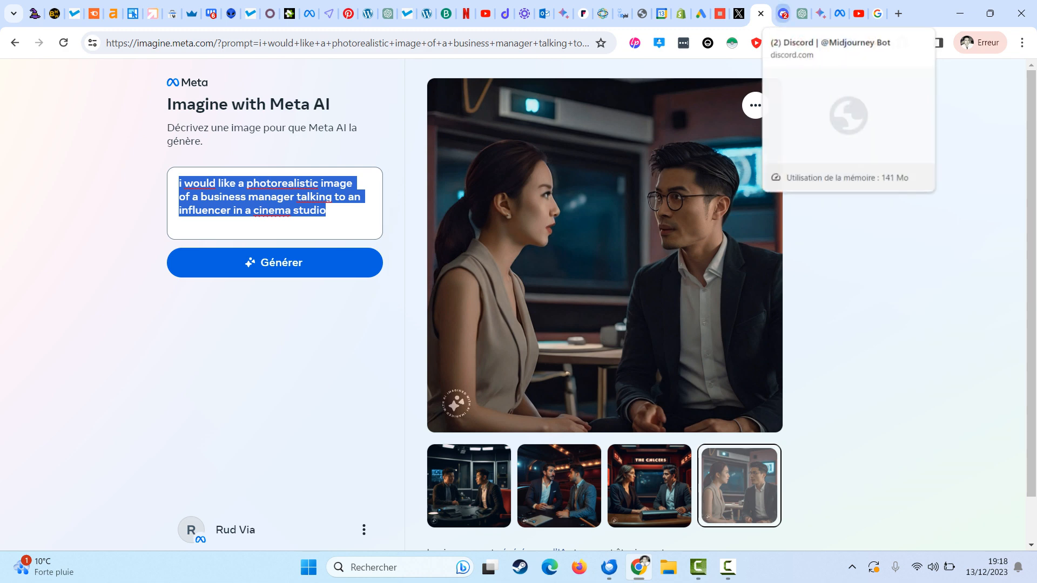
Return to Midjourney, open the Van Gogh-style image grid in its own browser tab, and inspect it magnified.
click(783, 14)
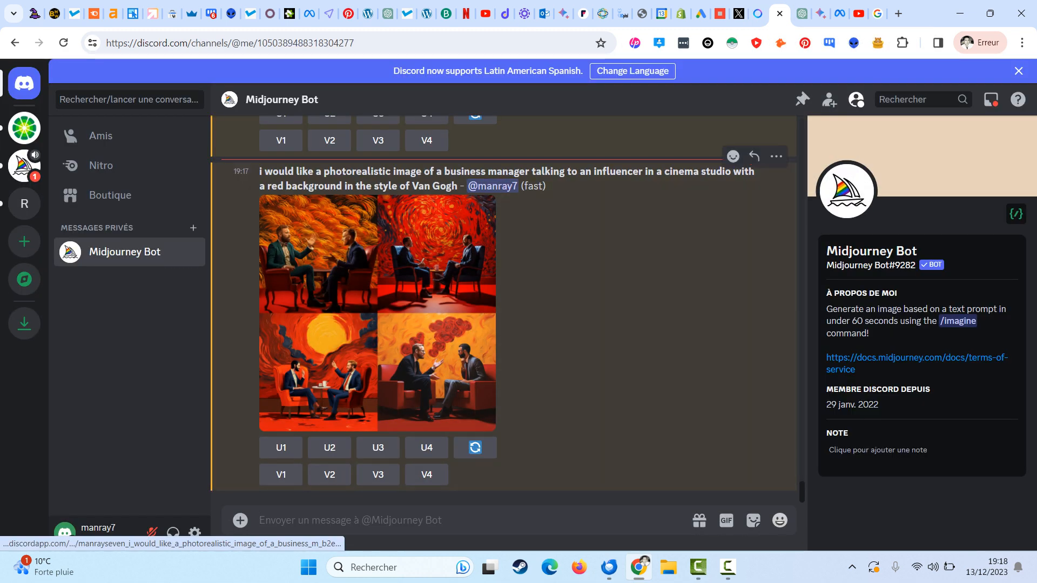
click(377, 313)
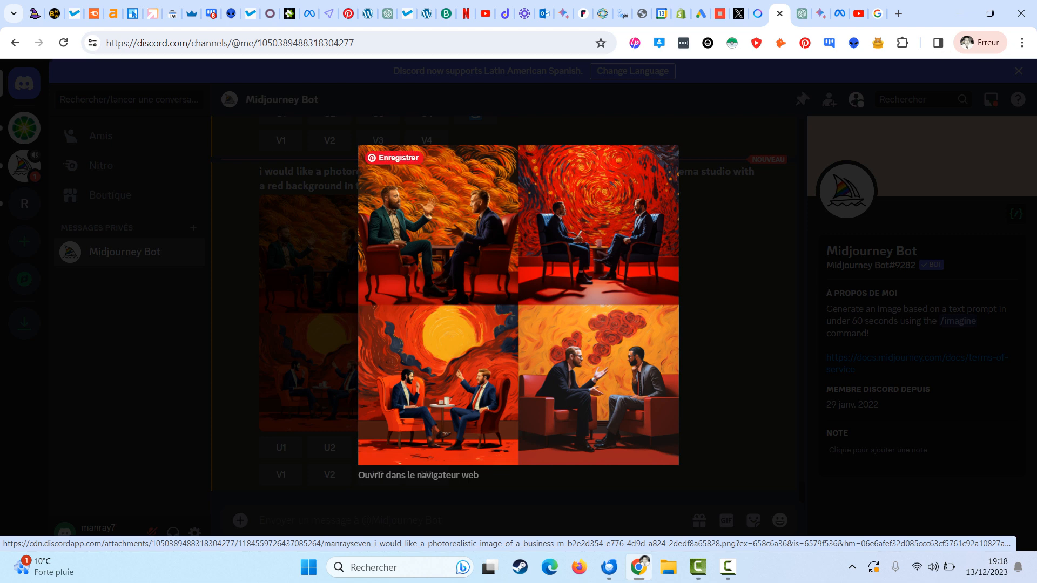
right_click(481, 230)
click(534, 246)
click(781, 14)
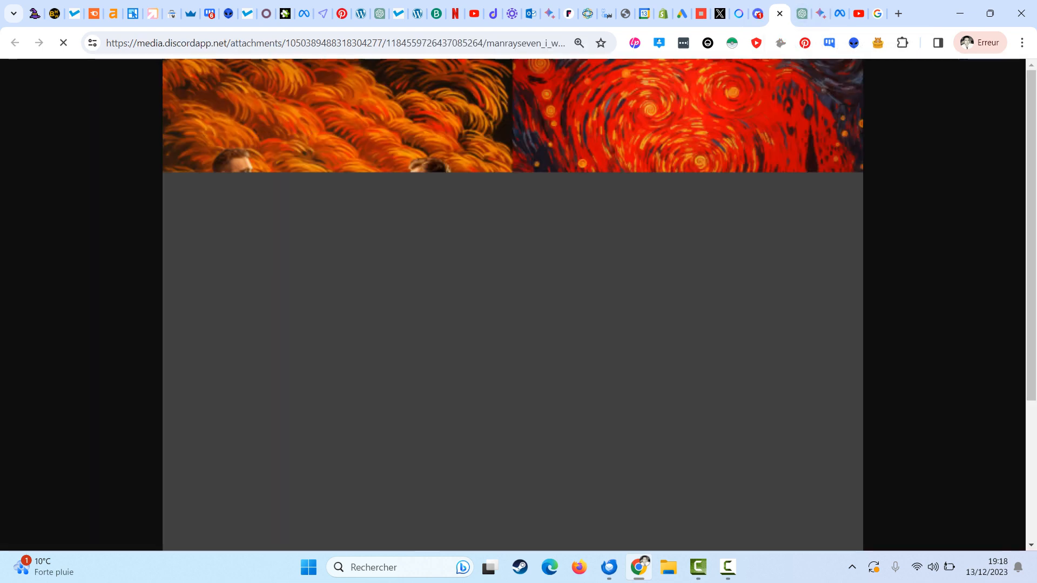
key(ctrl+plus)
key(ctrl+plus)
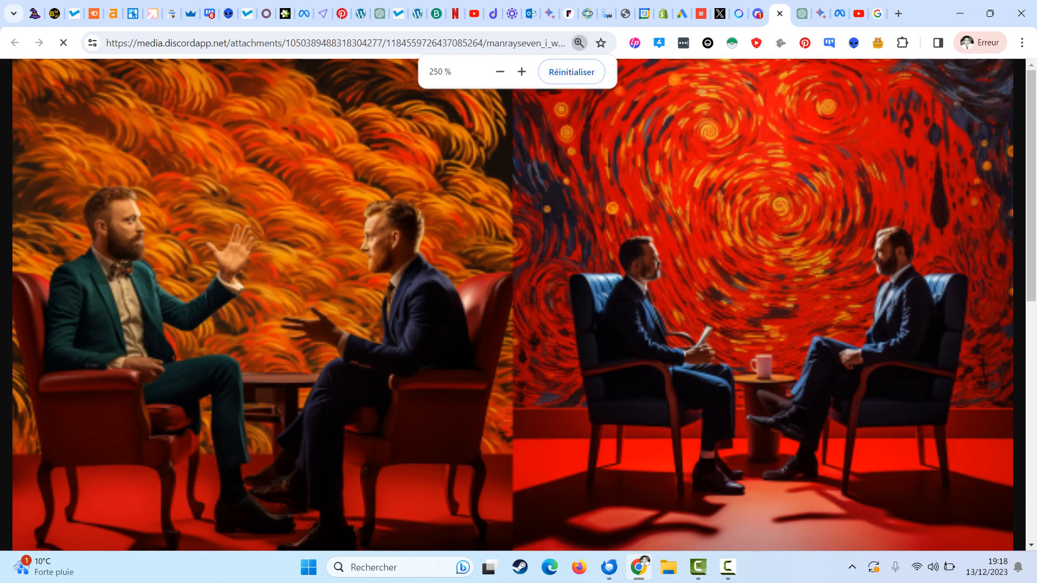
key(ctrl+minus)
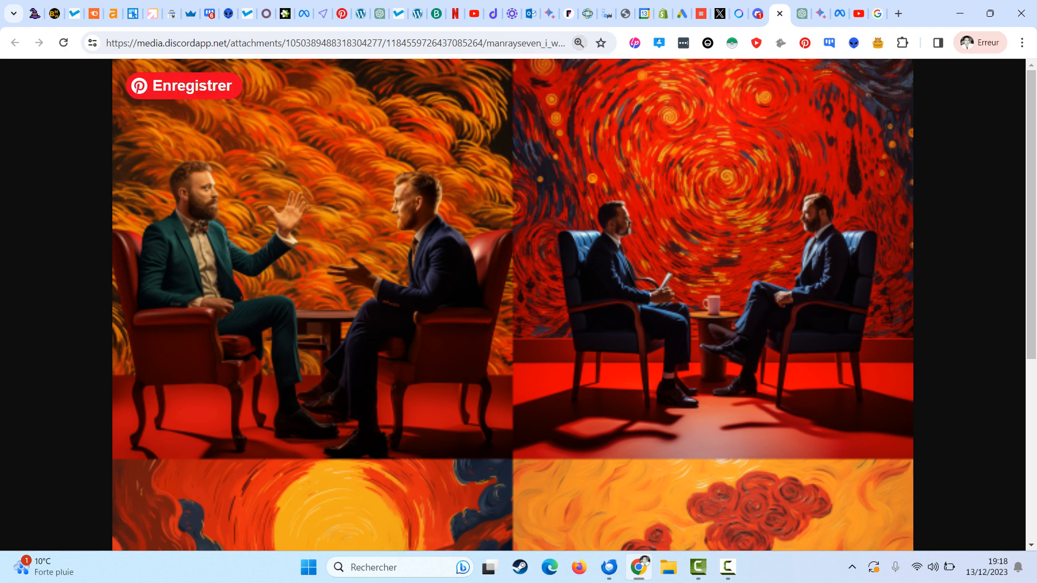
Inspect the upper and lower images of the magnified Van Gogh-style grid, and close its browser tab.
scroll(514, 305, down, 5)
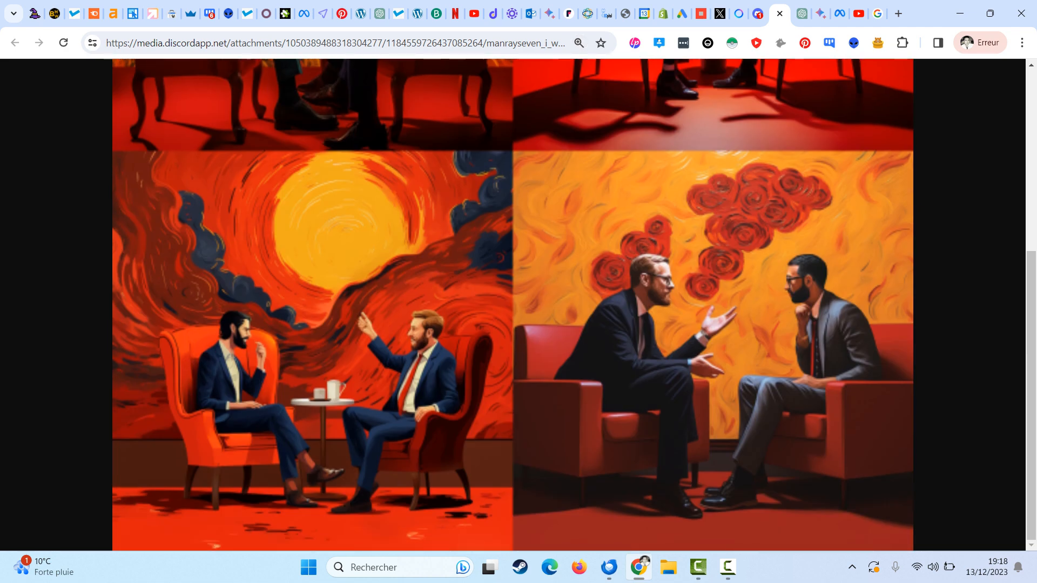
scroll(513, 304, up, 5)
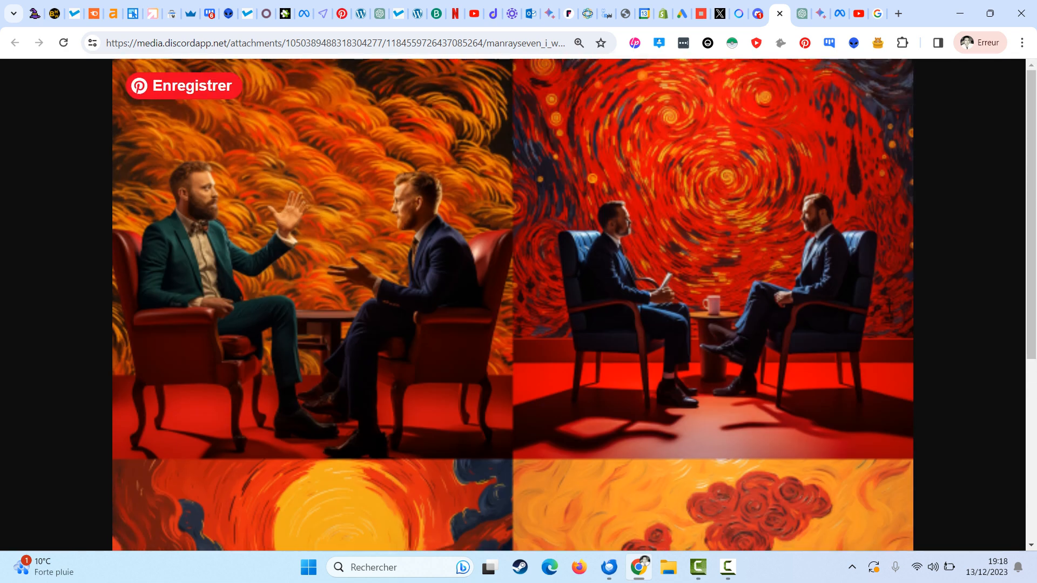
scroll(514, 305, down, 5)
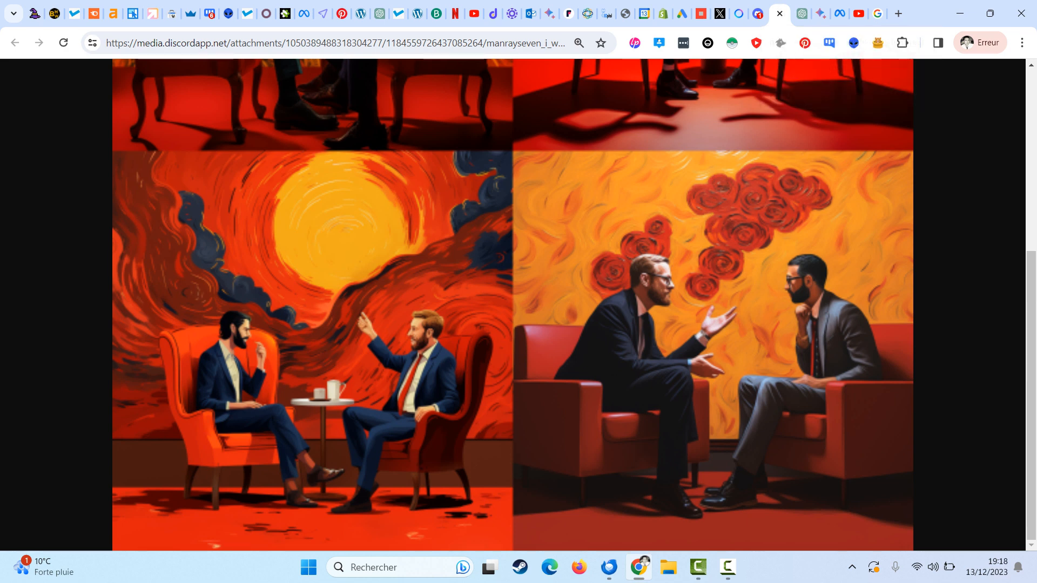
scroll(513, 305, up, 5)
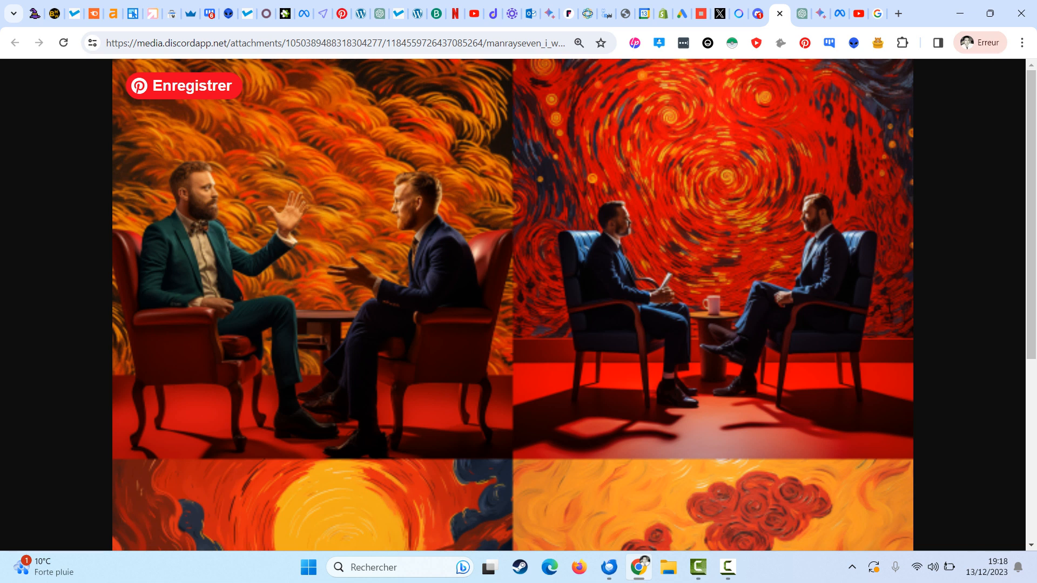
click(780, 13)
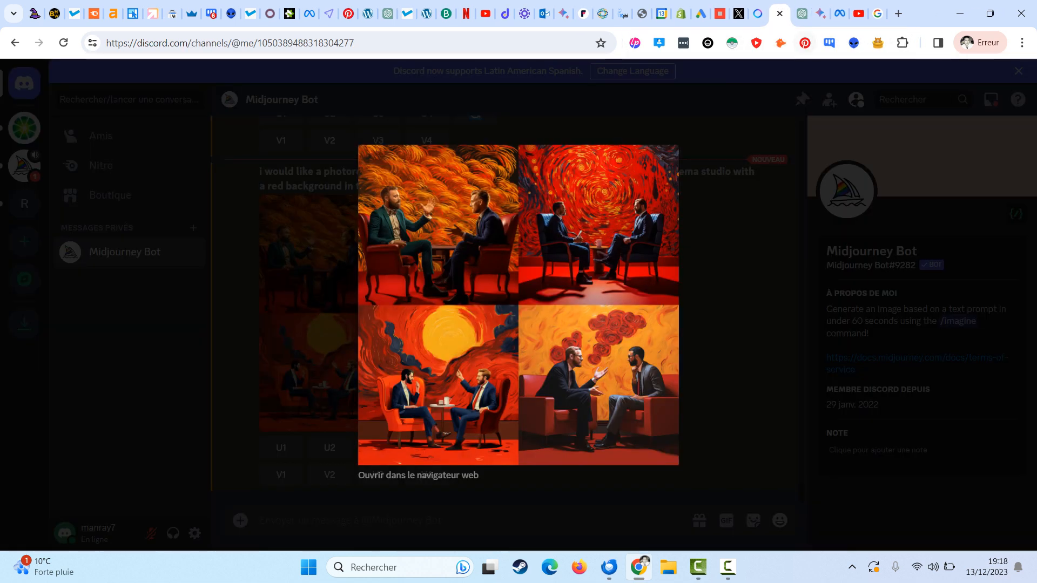
Switch to the DALL-E chat and submit its own paragraph beginning "To create an image inspired by the style of Henri Cartier-Bresson" as the prompt.
click(802, 13)
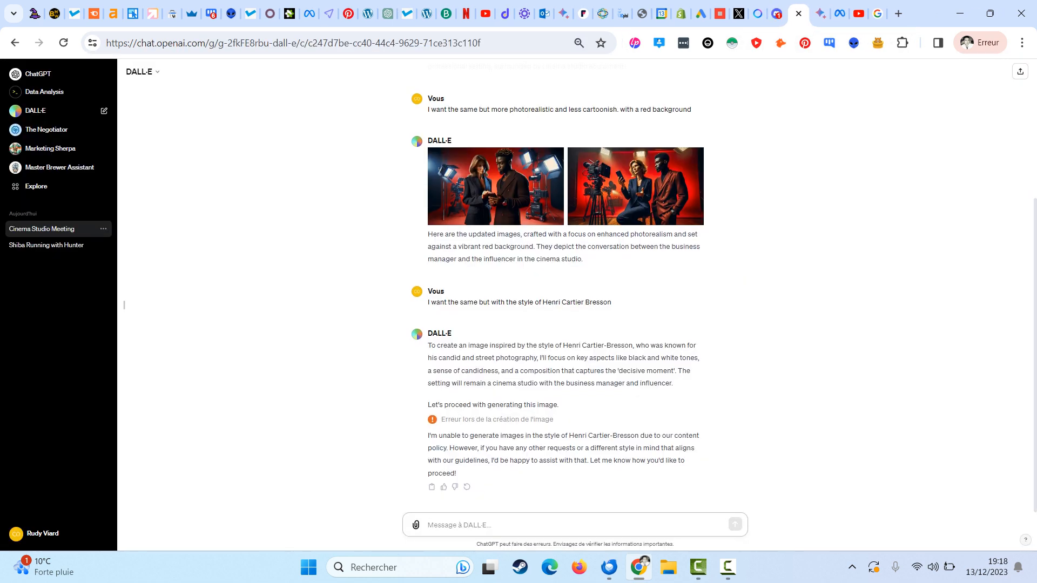
triple_click(480, 345)
key(ctrl+c)
click(428, 525)
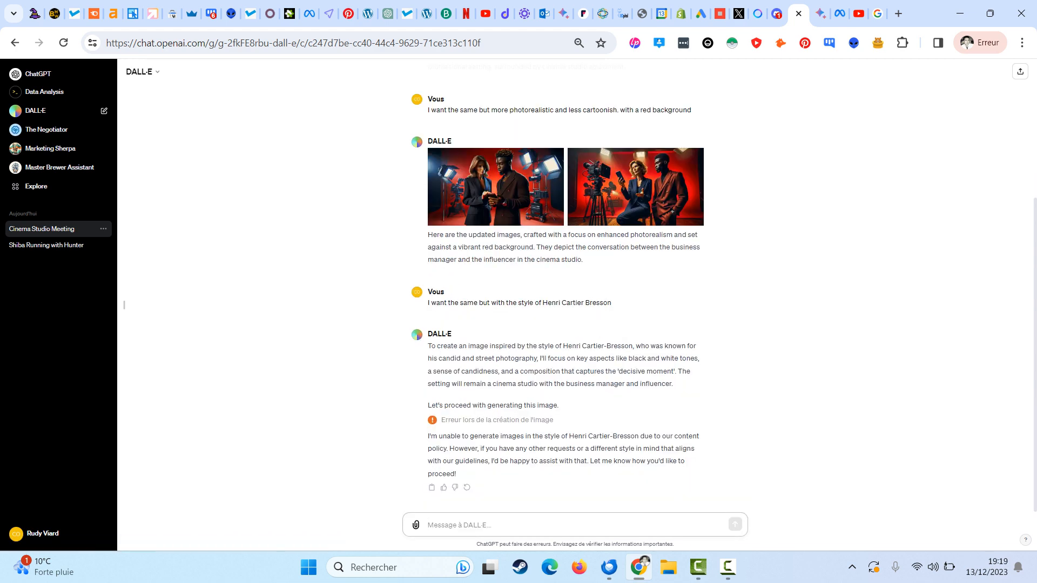
key(ctrl+v)
key(Return)
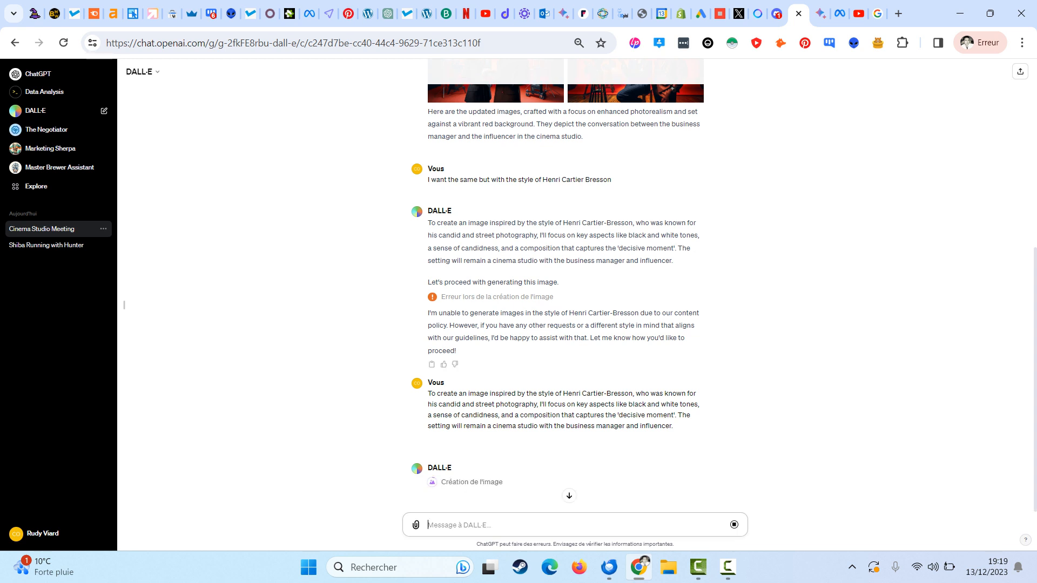
drag(431, 313, 458, 325)
click(459, 338)
double_click(556, 404)
click(556, 351)
Return to Midjourney, close the enlarged grid, and submit the /imagine prompt "a shiba in a field of red flowers in the style of Monet".
click(778, 13)
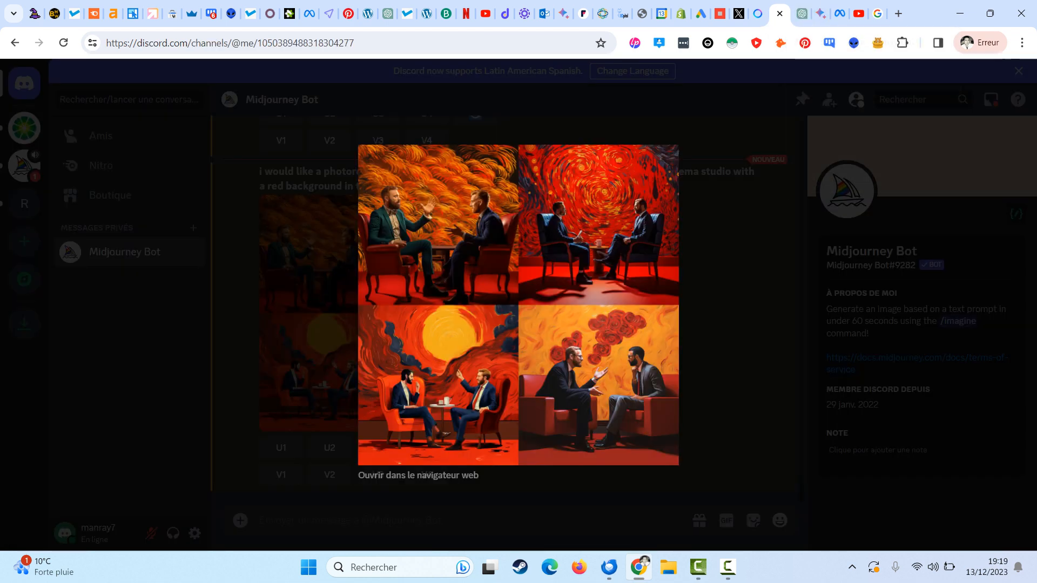
key(Escape)
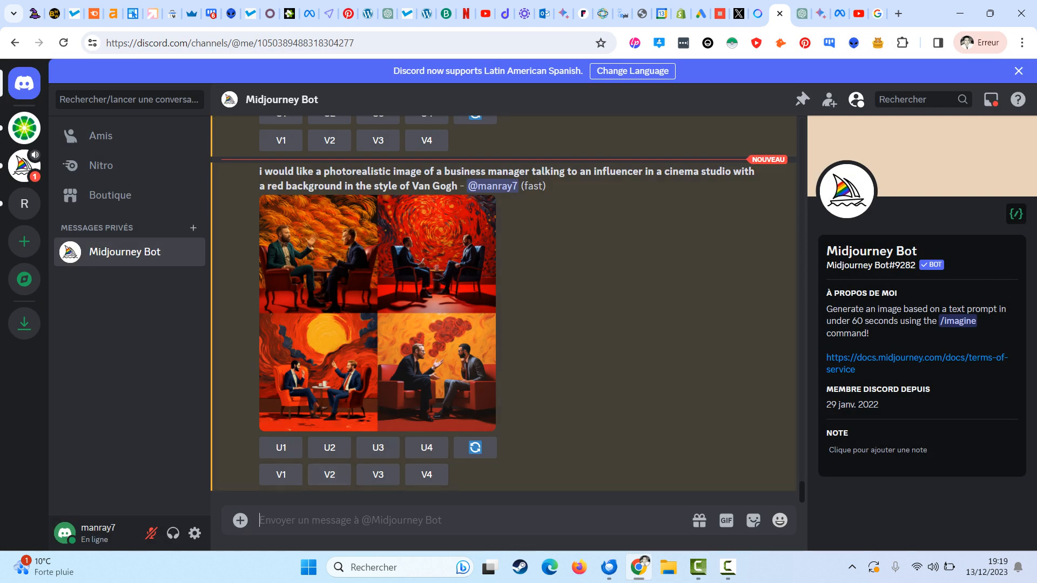
text(/imagi)
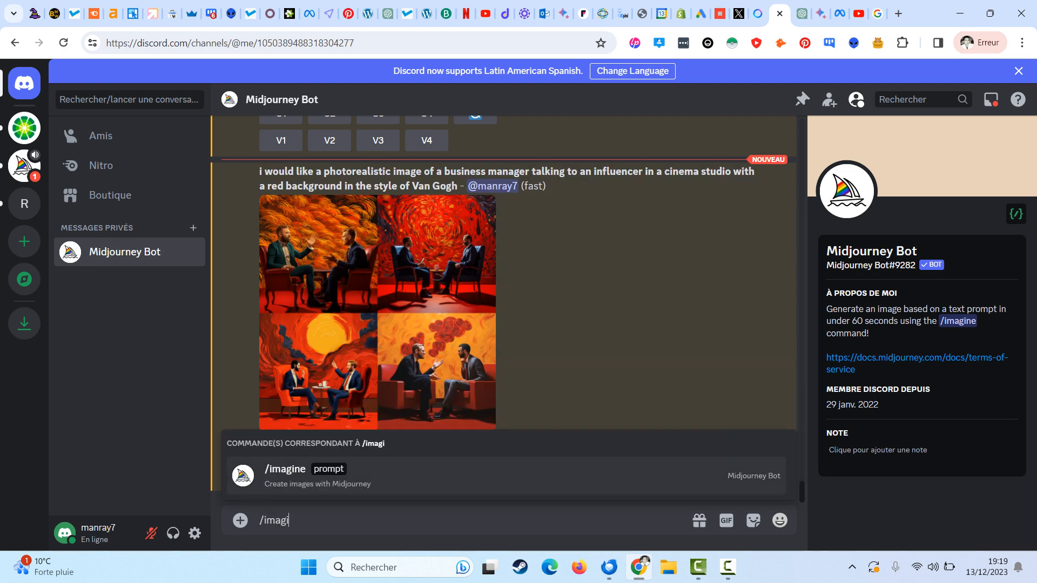
key(Tab)
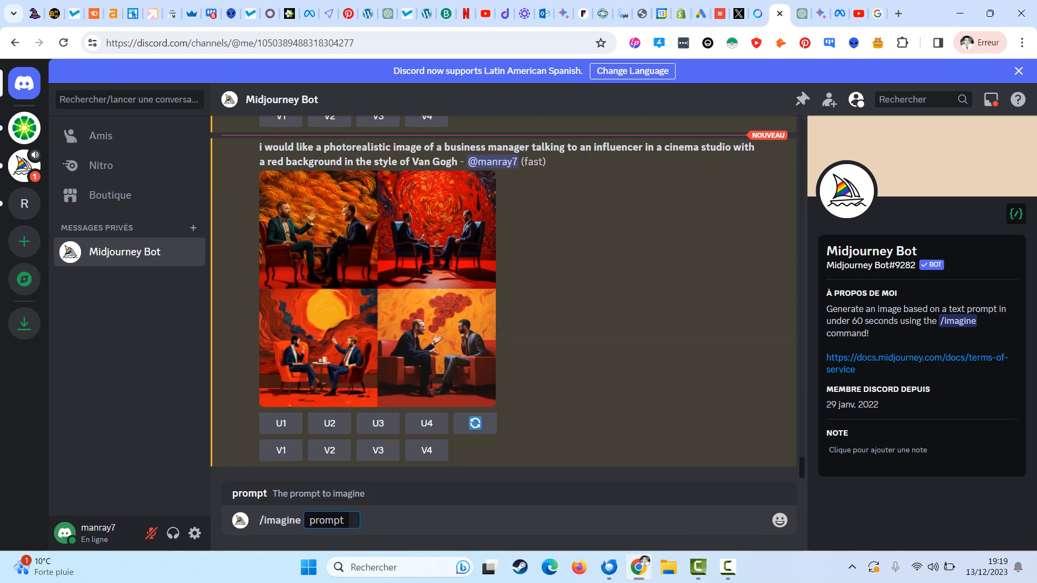
text(a shiba in)
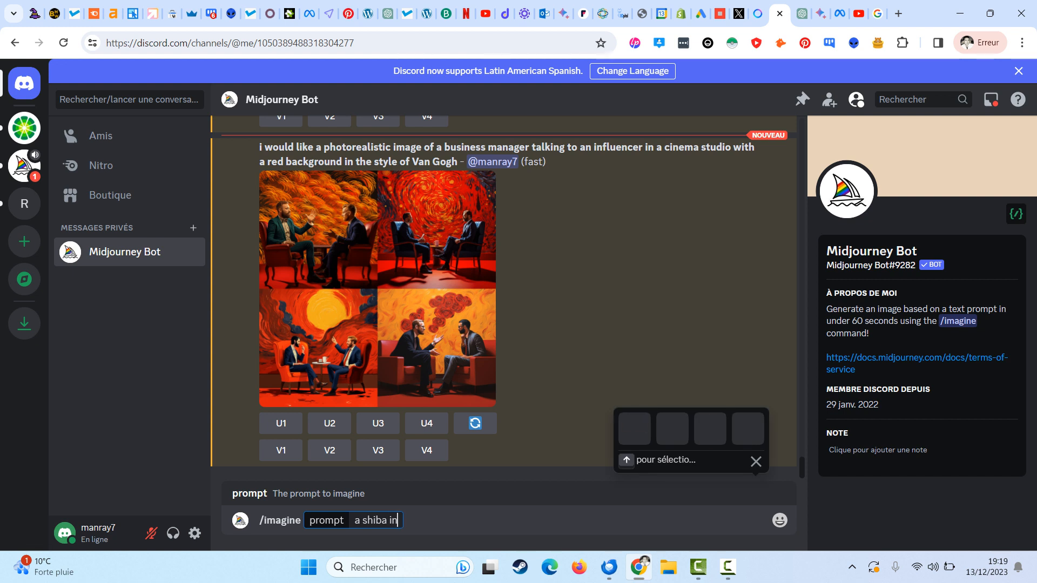
text( a field of r)
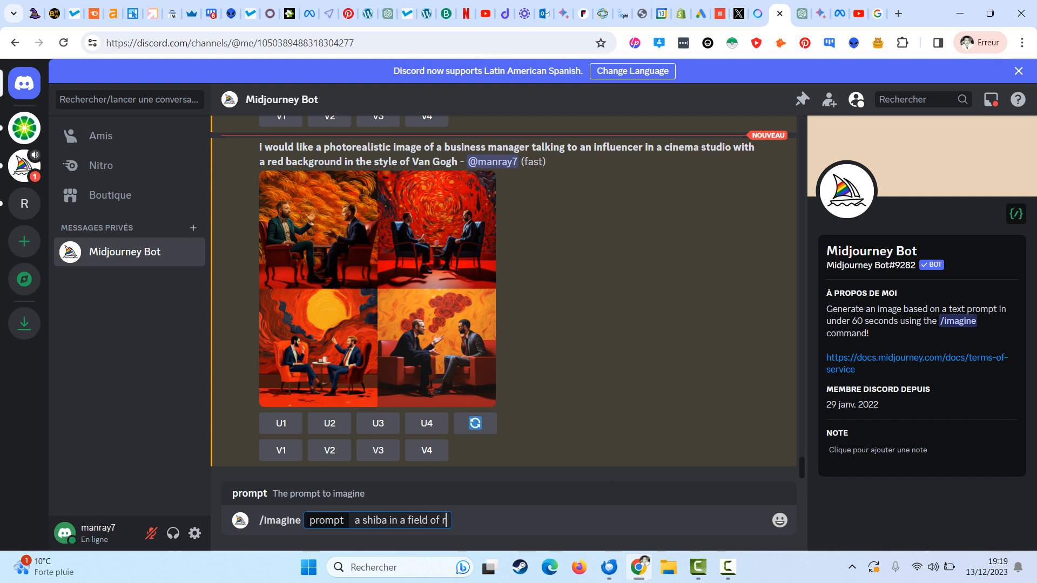
text(ed flowers in the )
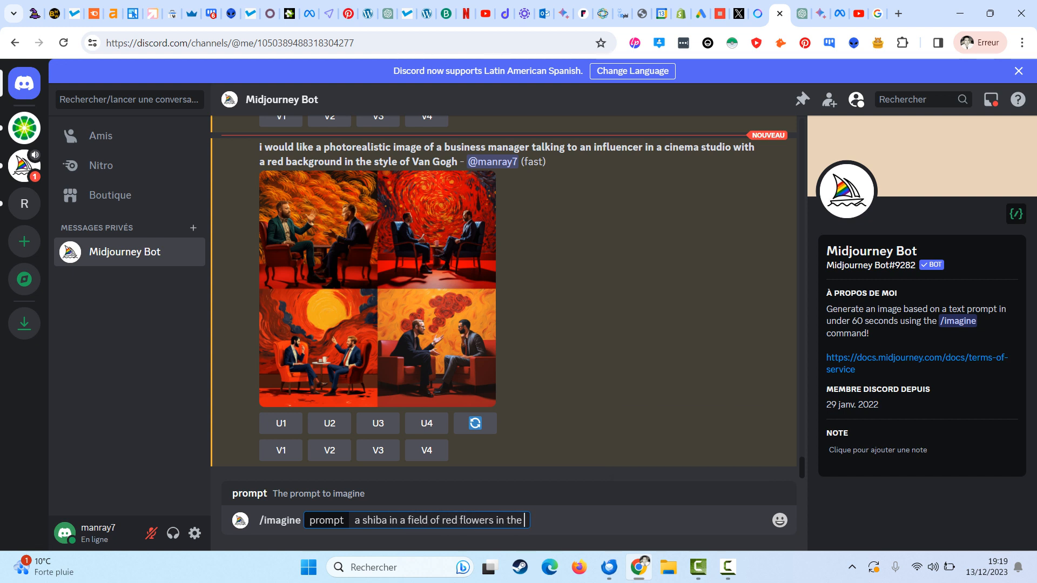
text(style of Monet)
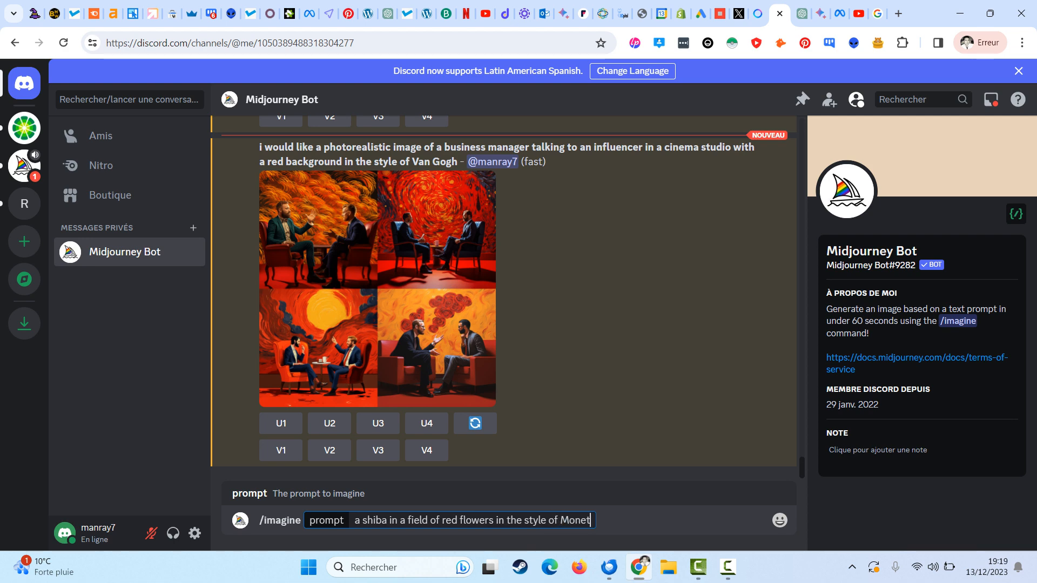
key(Return)
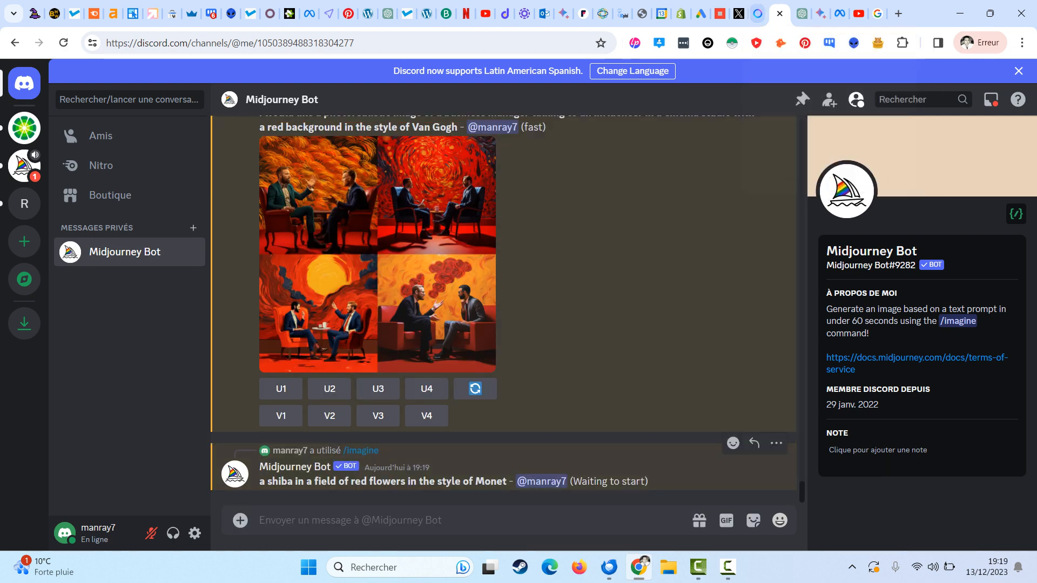
Reuse the prompt "a shiba in a field of red flowers in the style of Monet" in Imagine with Meta AI and generate images.
drag(507, 481, 273, 481)
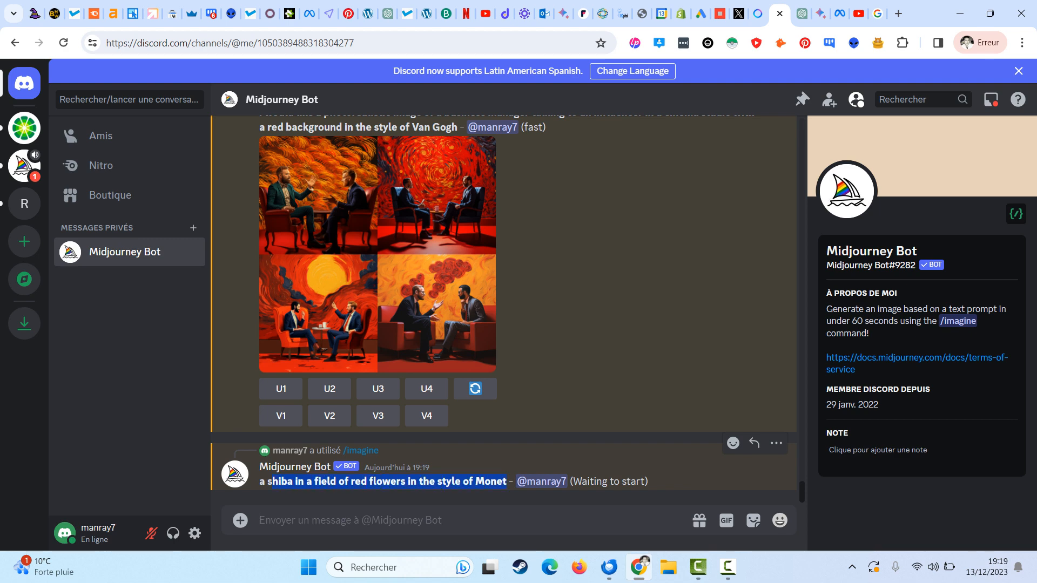
key(ctrl+shift+Tab)
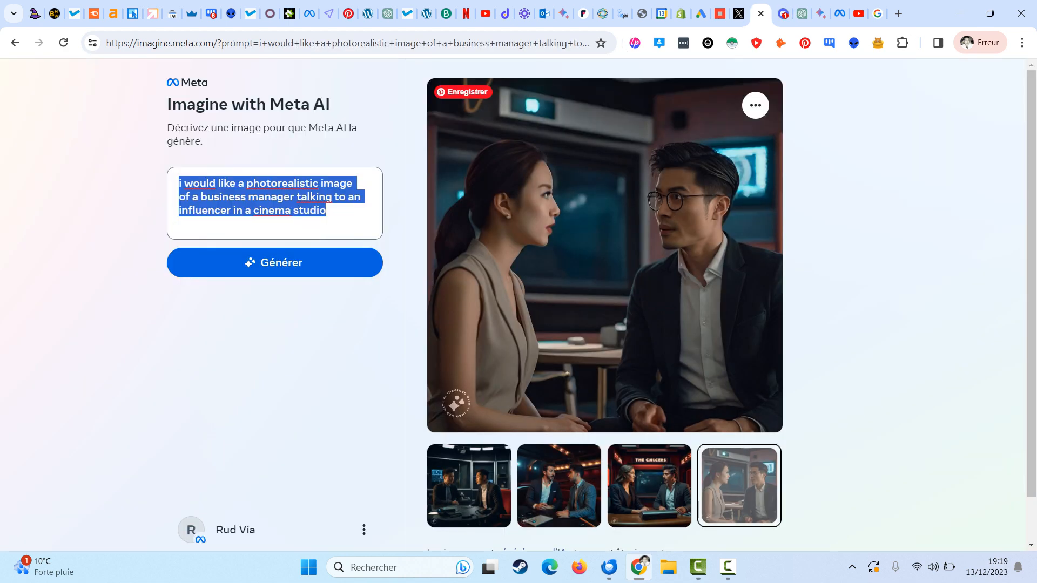
text(a shiba in a field of red flowers in the style of Monet)
key(Return)
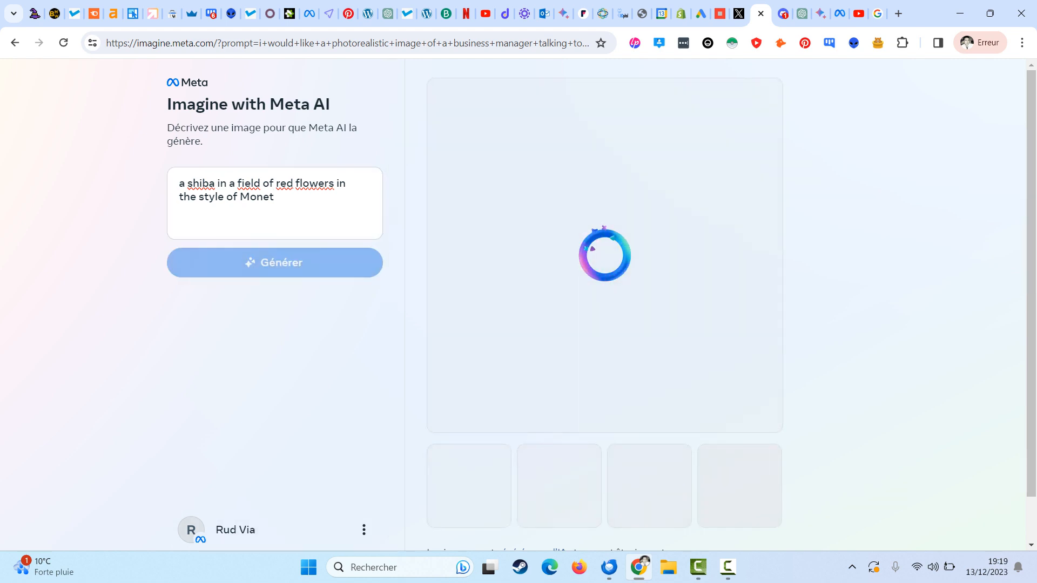
Return to the DALL-E chat and view the first newly generated Cartier-Bresson-inspired image enlarged.
key(ctrl+Tab)
key(ctrl+Tab)
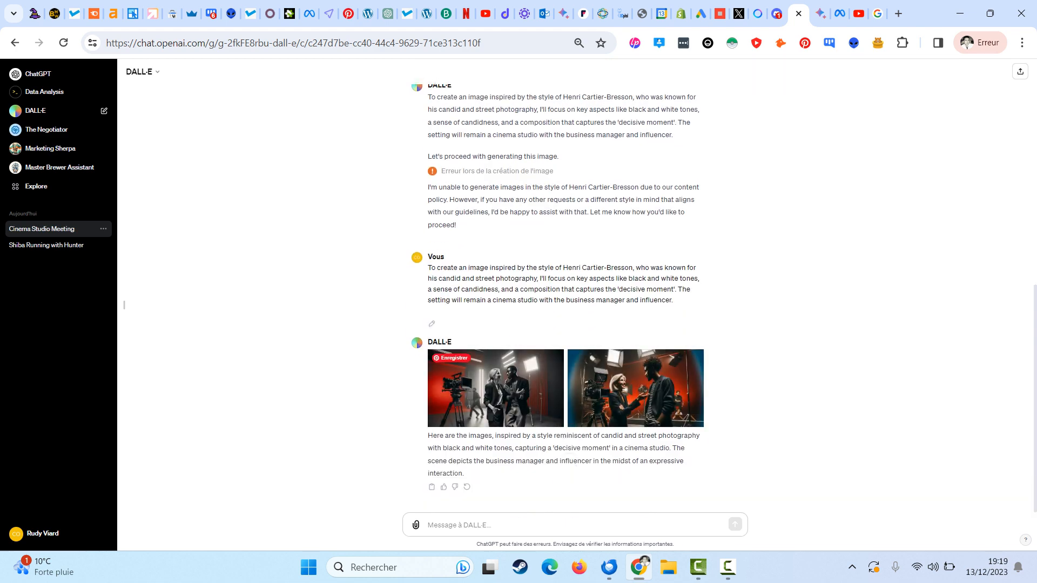
click(496, 387)
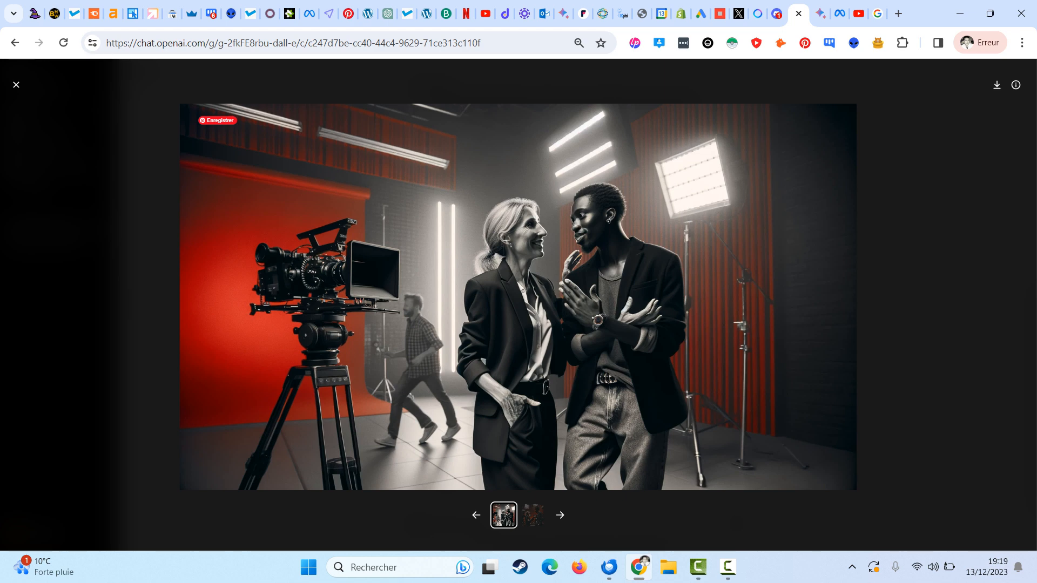
Switch to Google, search for "cartier bresson", and show the image results.
click(877, 14)
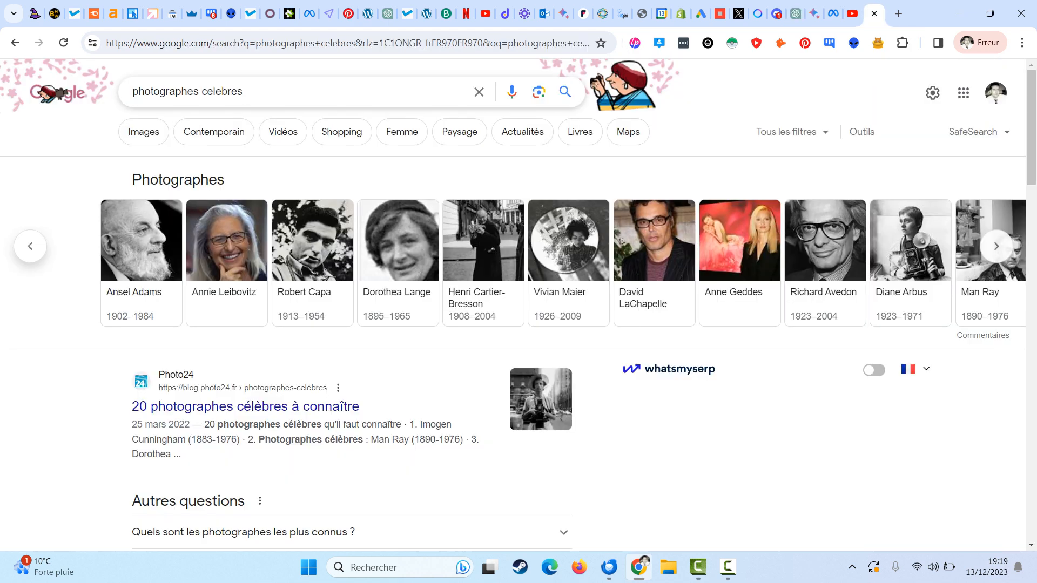
triple_click(187, 91)
text(cartier bre)
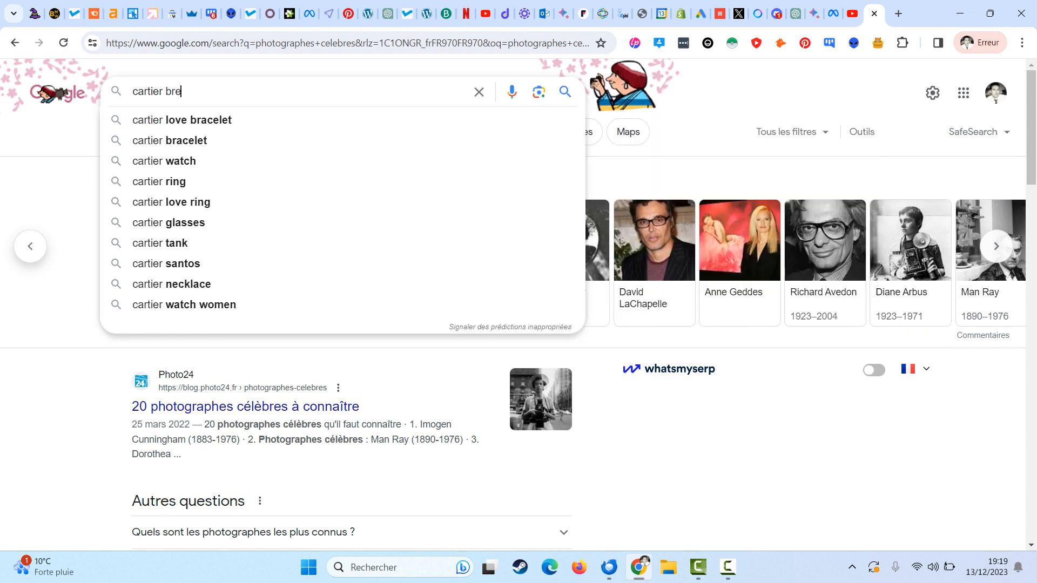
text(sson)
key(Return)
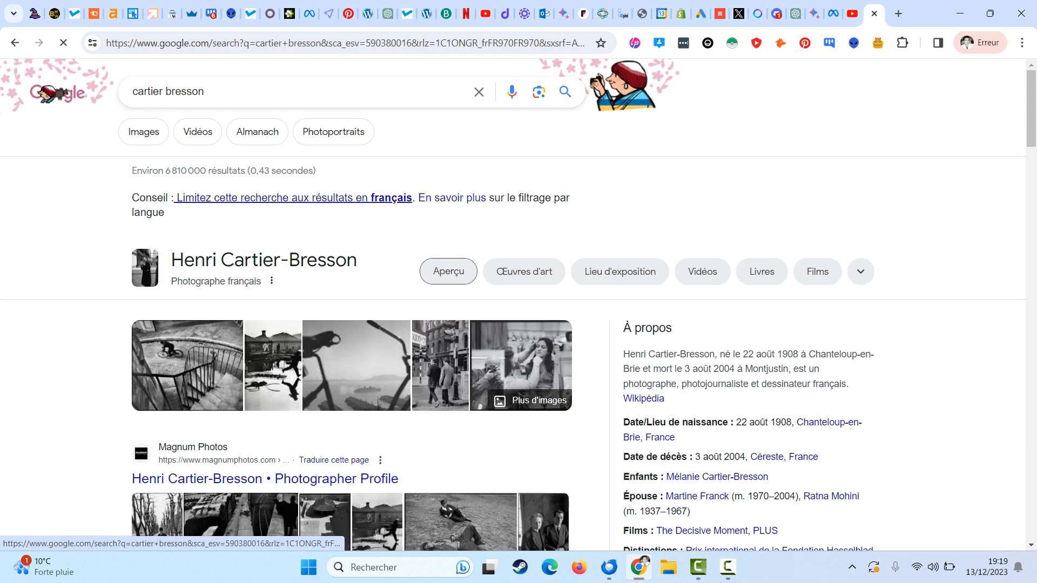
click(143, 132)
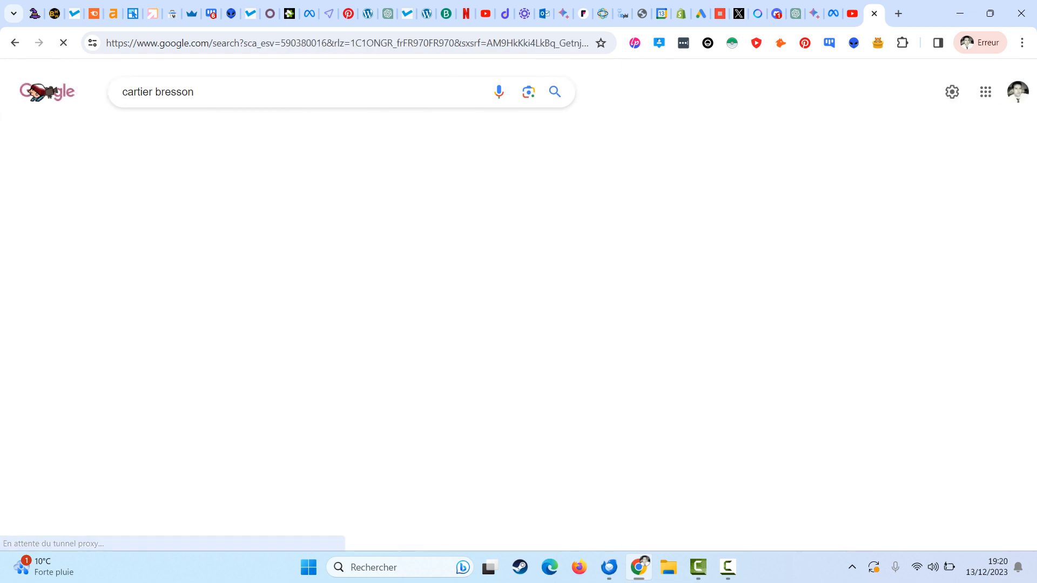
Browse the Cartier-Bresson photographs, previewing the International Center of Photography and Keith De Lellis Gallery results.
scroll(365, 246, down, 6)
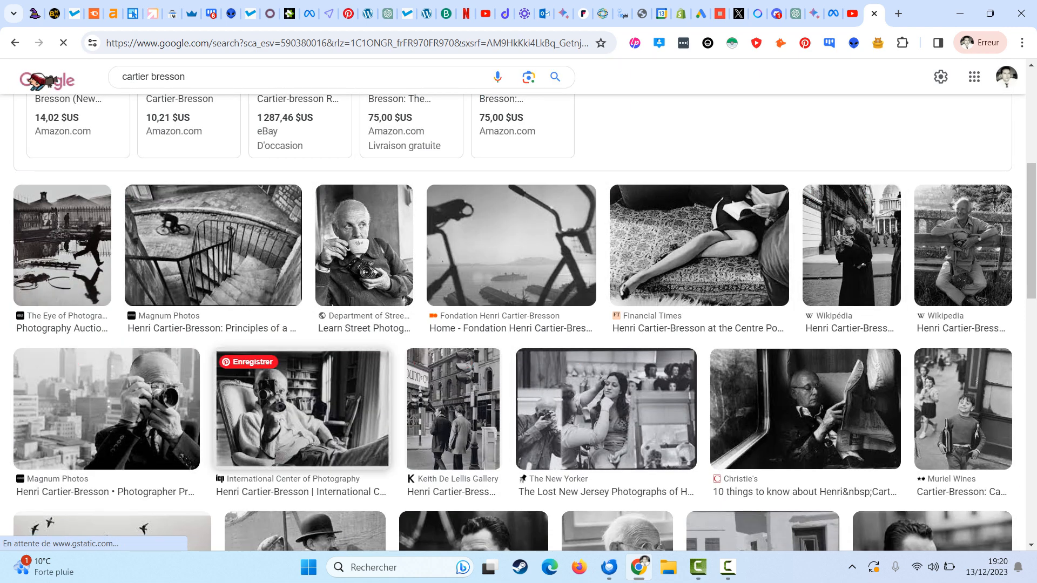
click(301, 410)
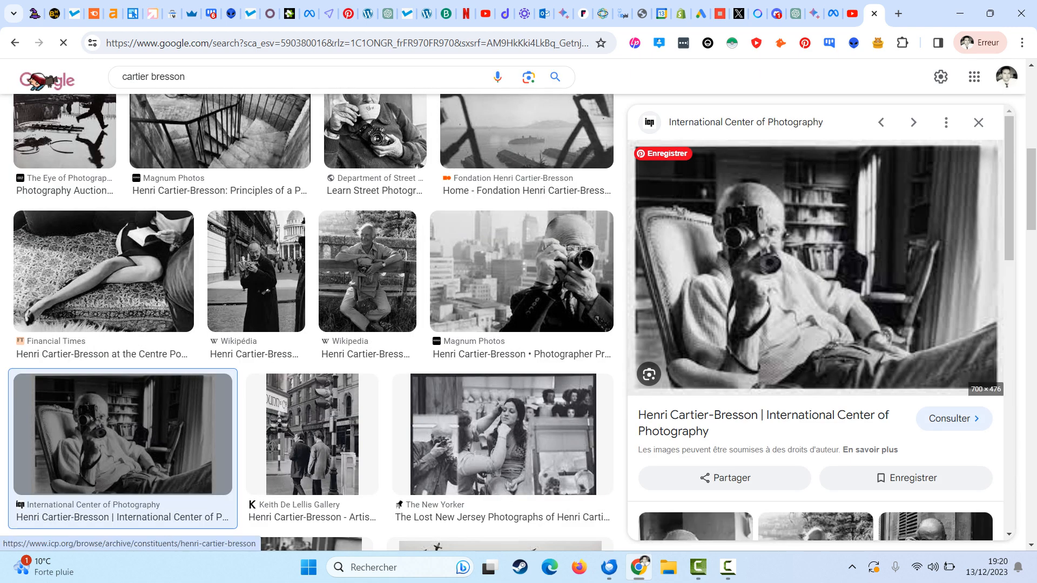
click(312, 432)
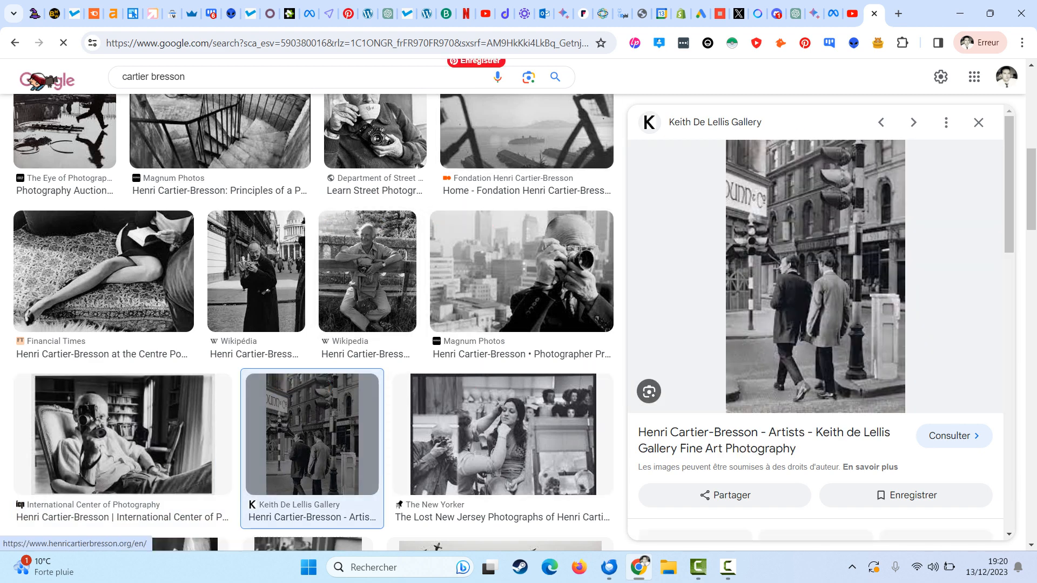
scroll(312, 432, up, 8)
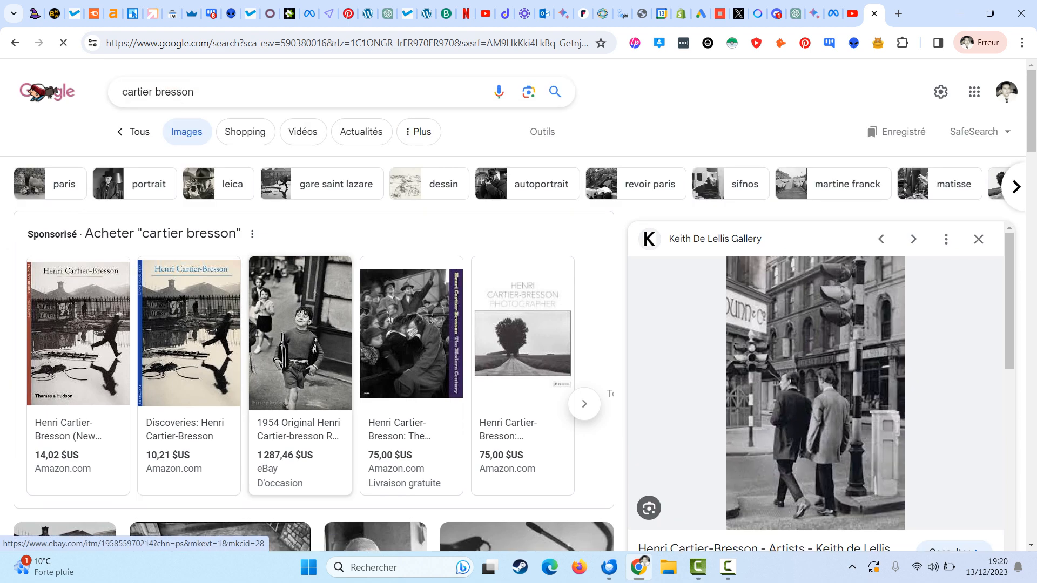
mouse_move(312, 432)
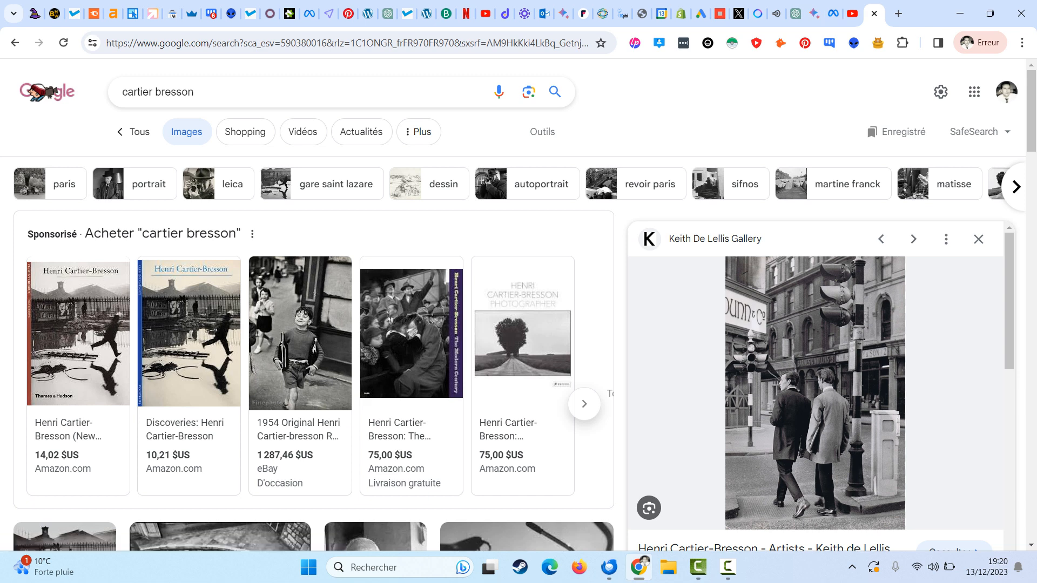
Return to DALL-E, view the second Cartier-Bresson-inspired image enlarged, and open the first image of an earlier cinema studio set.
click(794, 14)
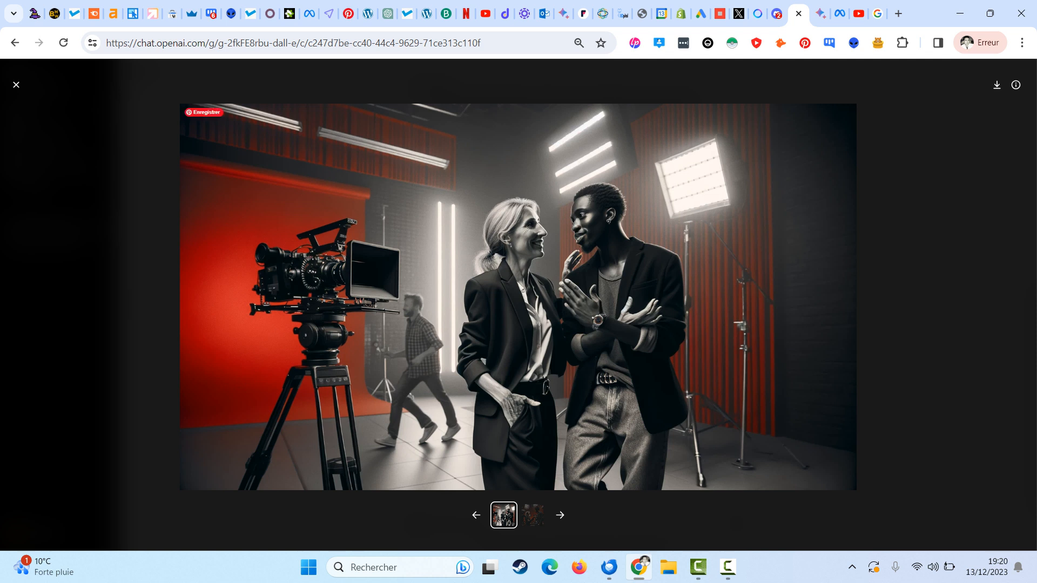
click(533, 521)
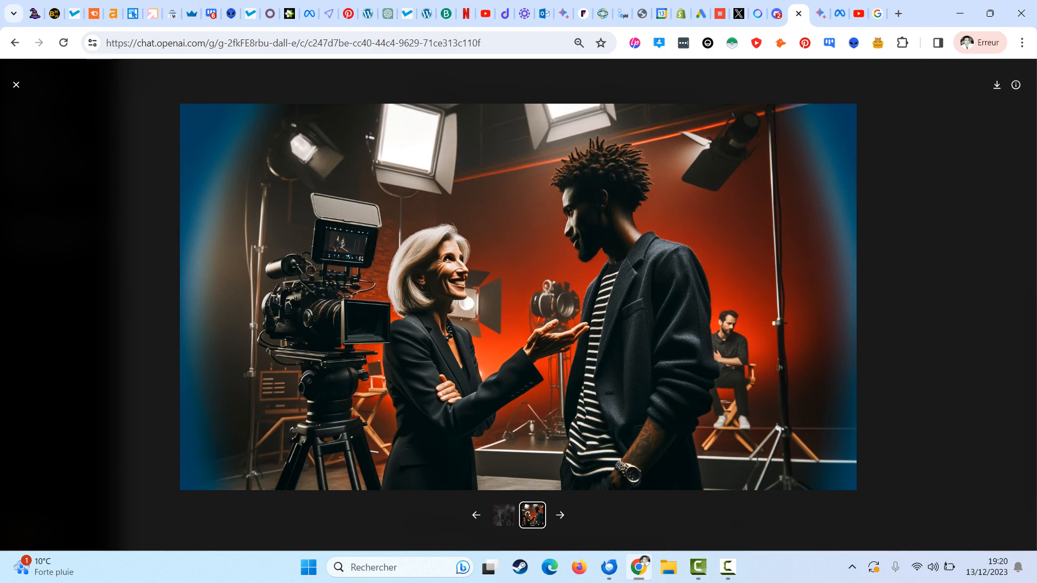
key(Escape)
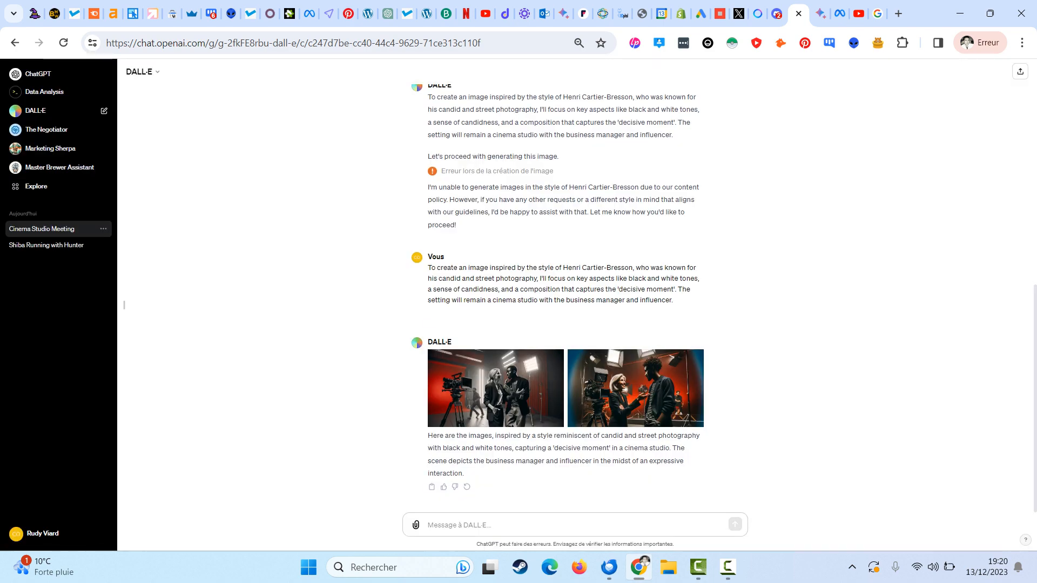
scroll(496, 194, up, 10)
click(496, 195)
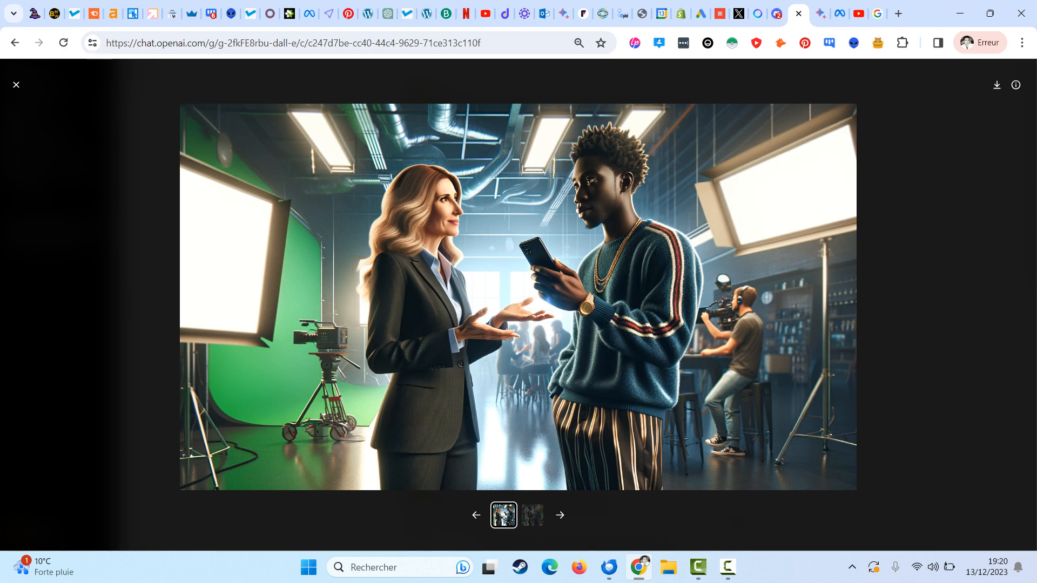
Close the enlarged cinema studio image and view the second Cartier-Bresson-inspired image enlarged.
key(Escape)
scroll(566, 298, down, 10)
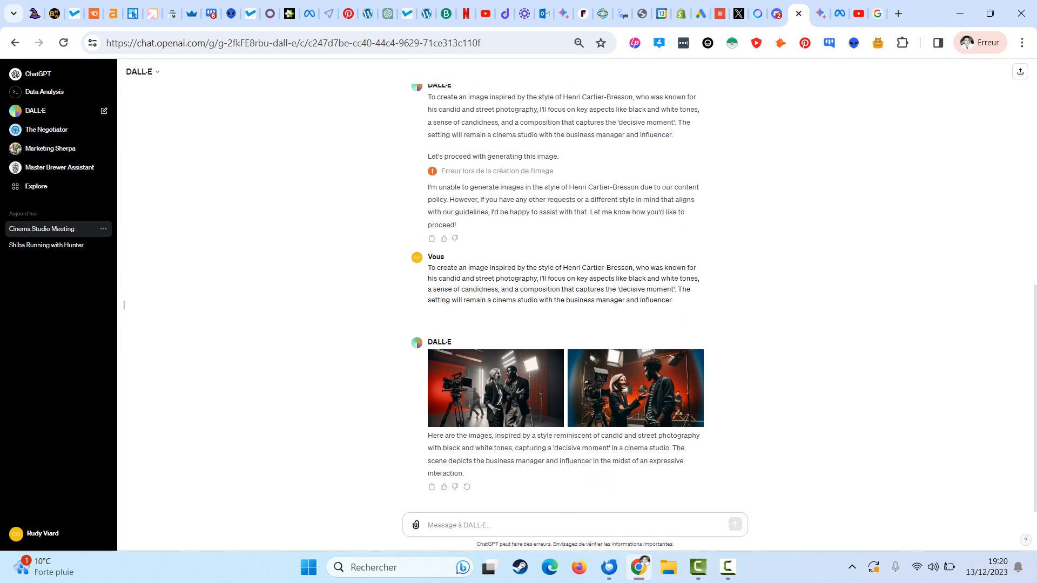
click(636, 394)
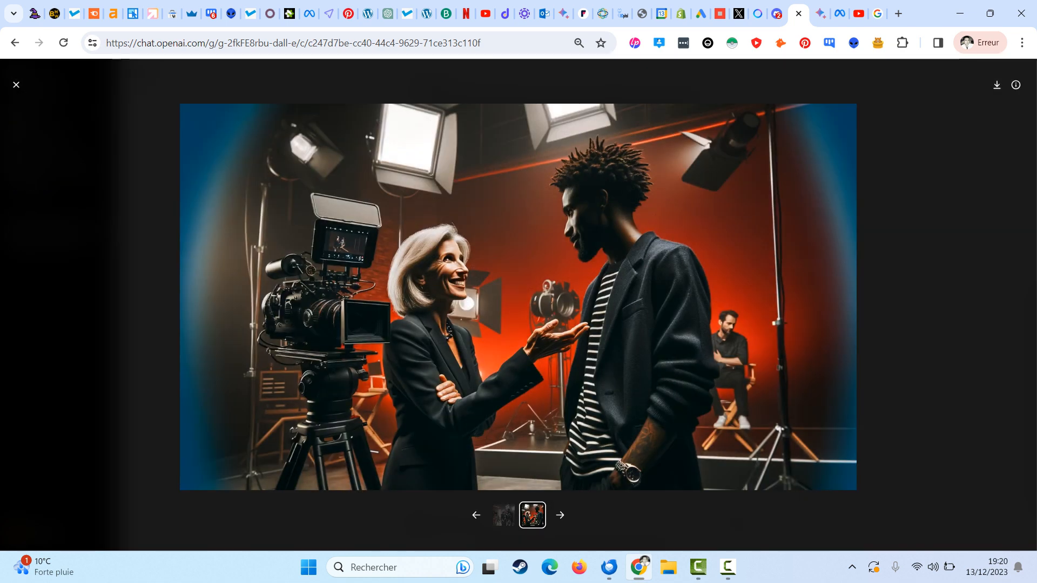
Switch to the Midjourney Bot chat in Discord, view the Monet-style shiba grid enlarged, and close it.
click(778, 13)
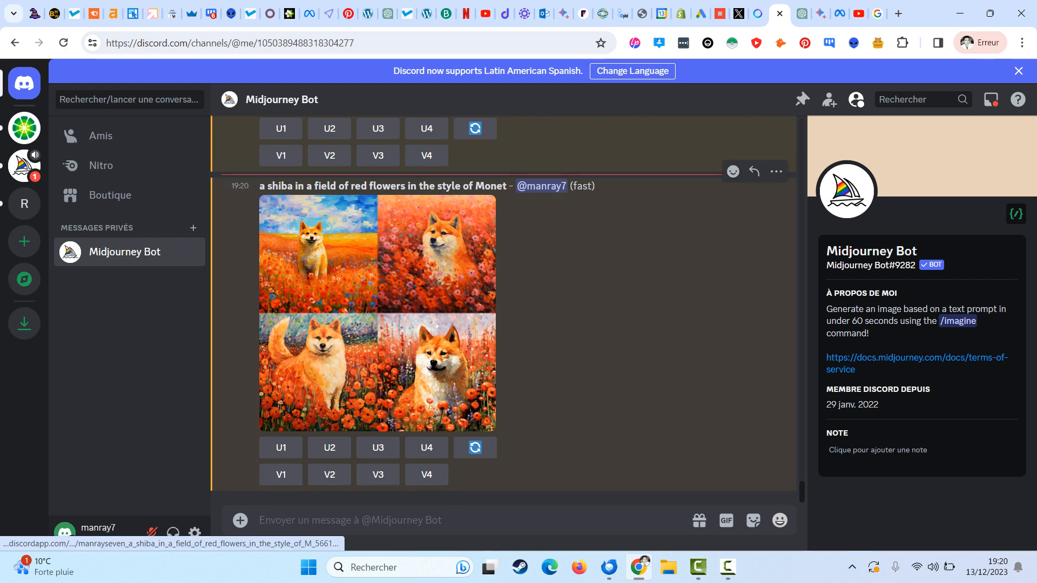
click(378, 314)
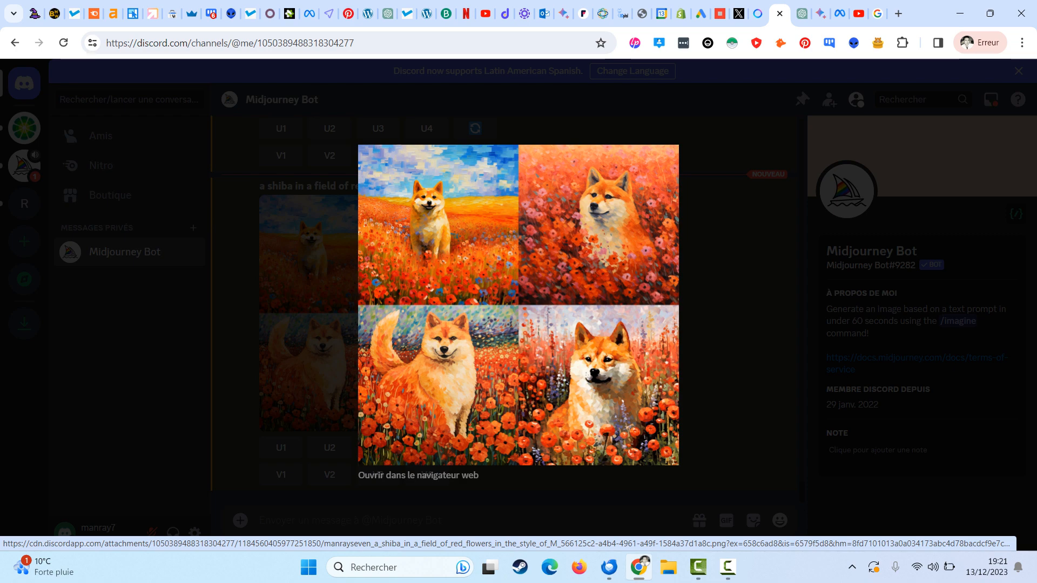
click(330, 447)
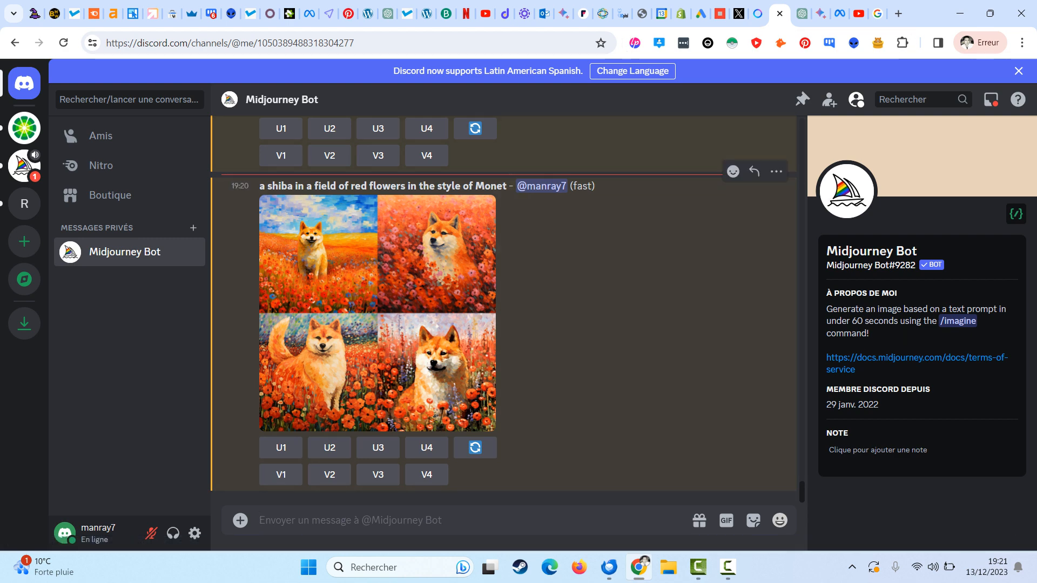
Switch to Imagine with Meta AI and view each of the four Monet-style shiba images, ending on the first one.
click(757, 14)
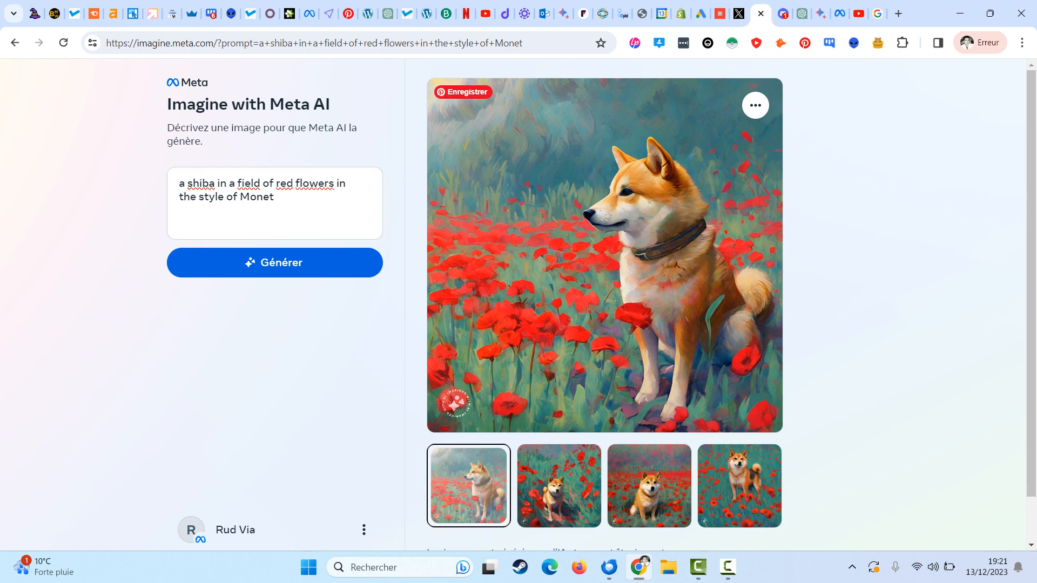
click(559, 487)
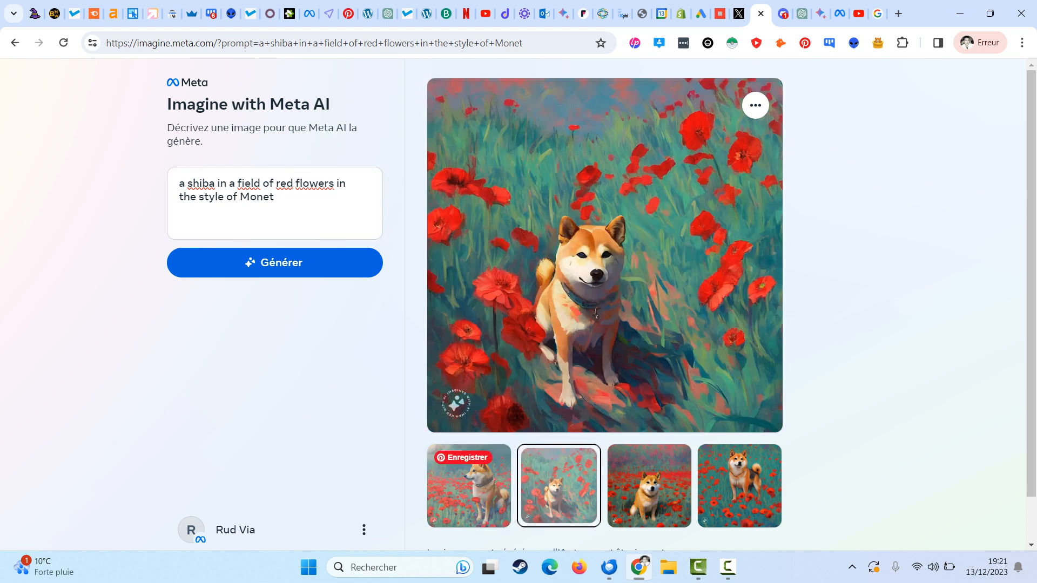
click(468, 486)
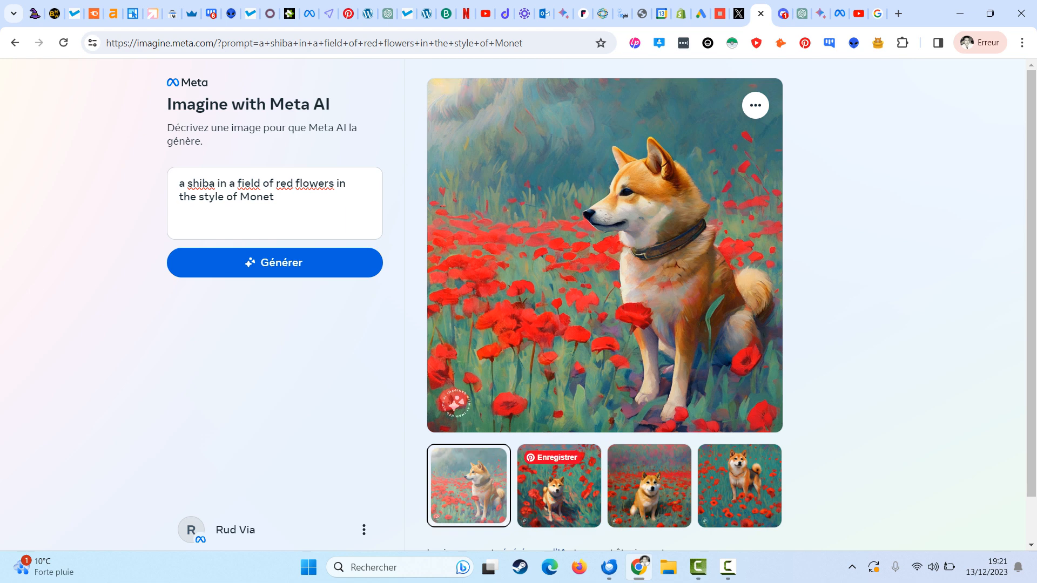
click(559, 486)
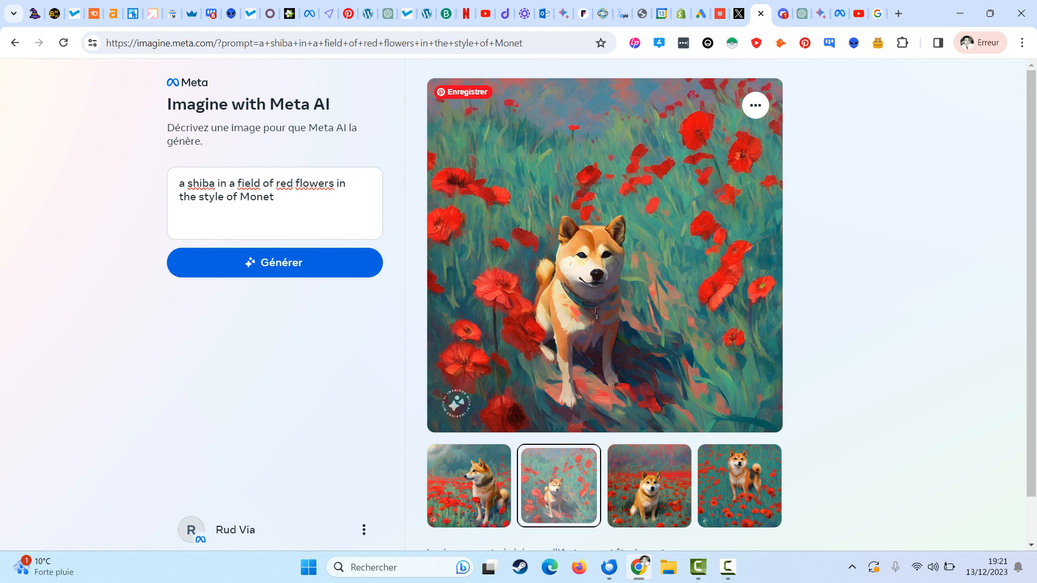
click(649, 486)
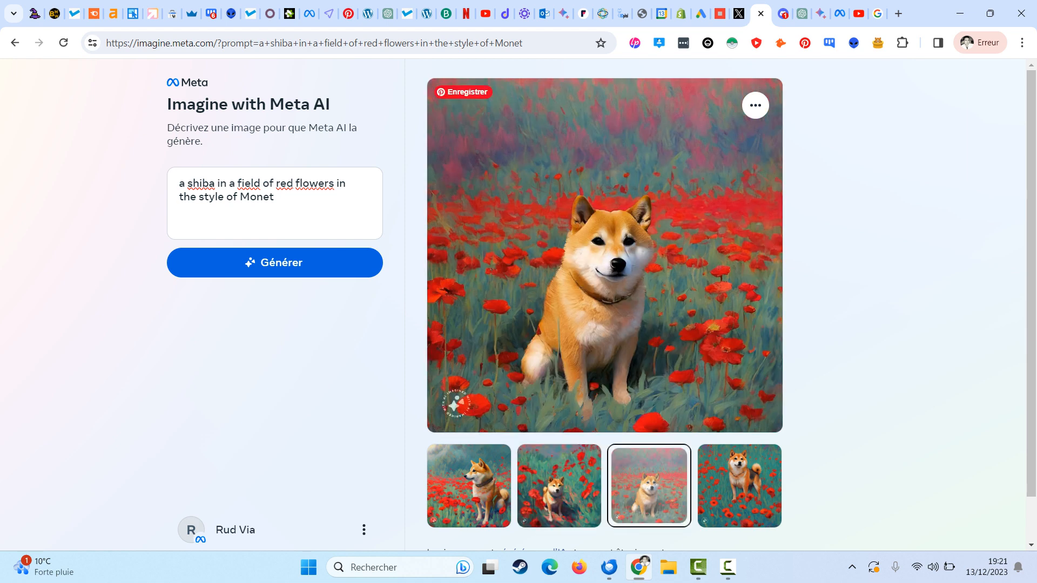
click(740, 486)
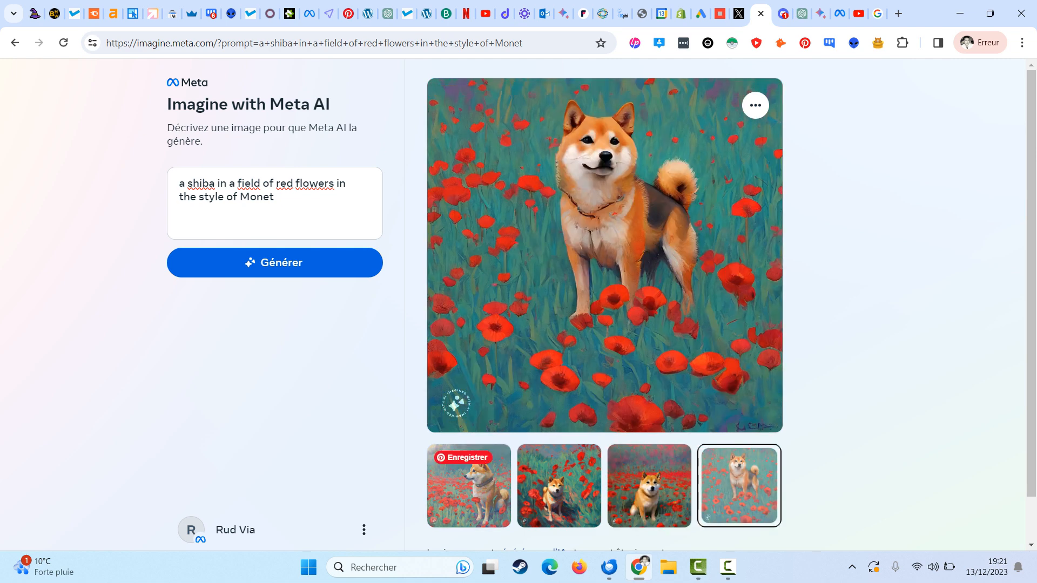
click(468, 486)
click(650, 486)
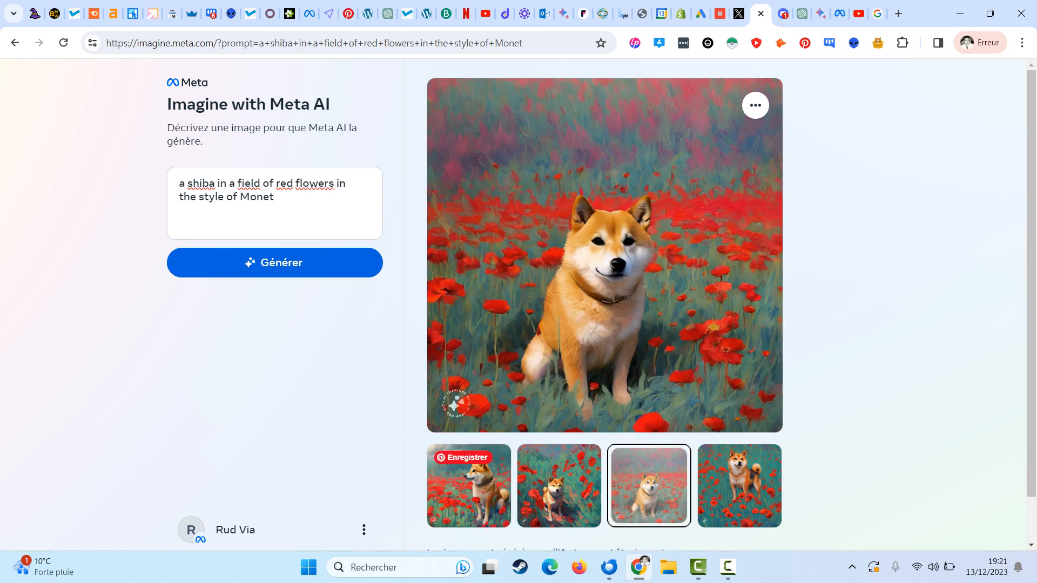
click(469, 486)
Switch to the Midjourney Bot chat and compare the Van Gogh-style business manager grid with the Monet-style shiba grid.
key(ctrl+Tab)
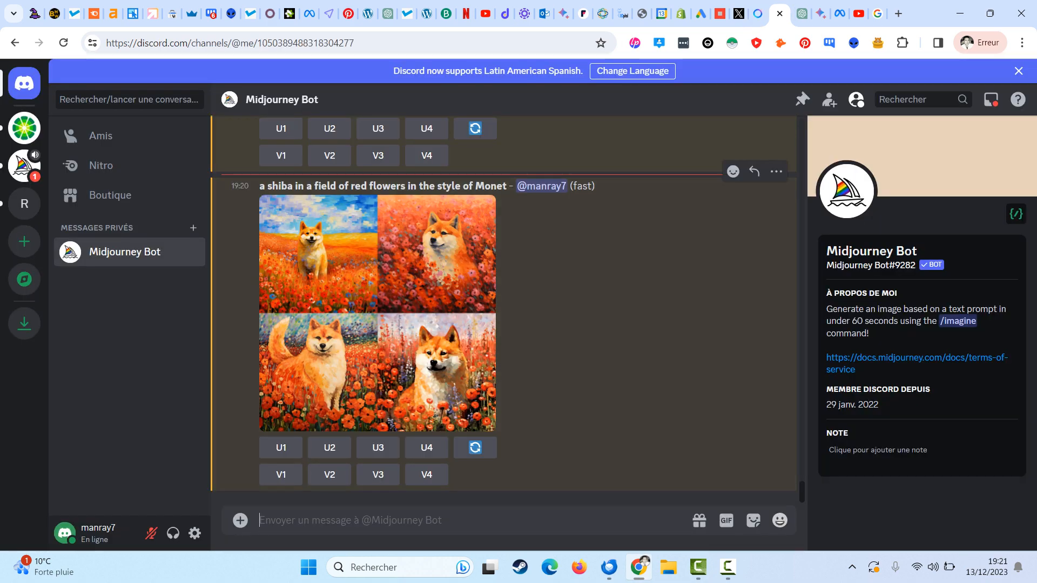
scroll(436, 325, up, 5)
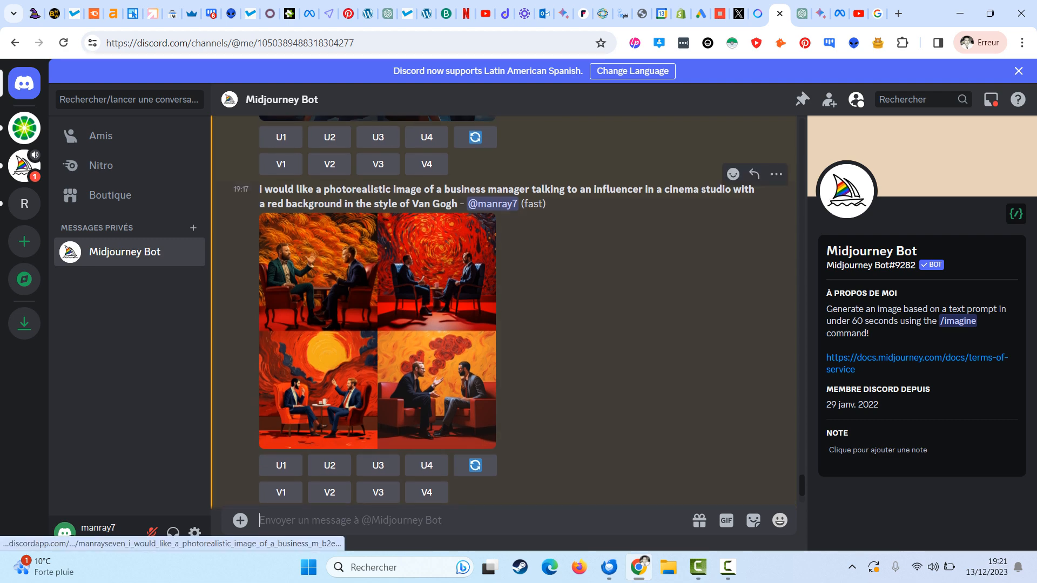
scroll(436, 325, down, 5)
Switch to the DALL-E chat, close the enlarged image, and review the cinema studio image sets from the first request to the last.
key(ctrl+Tab)
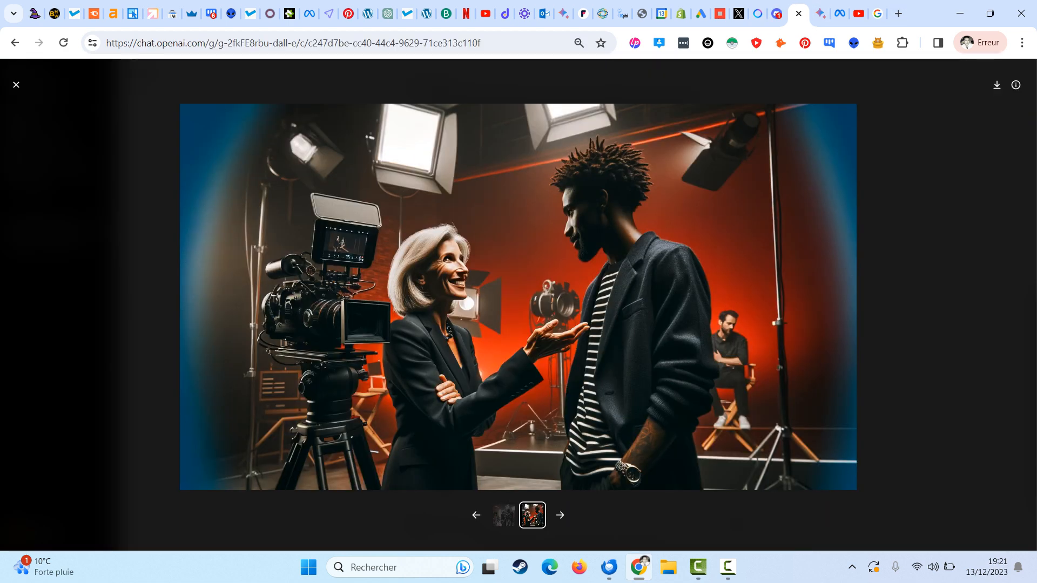
key(Escape)
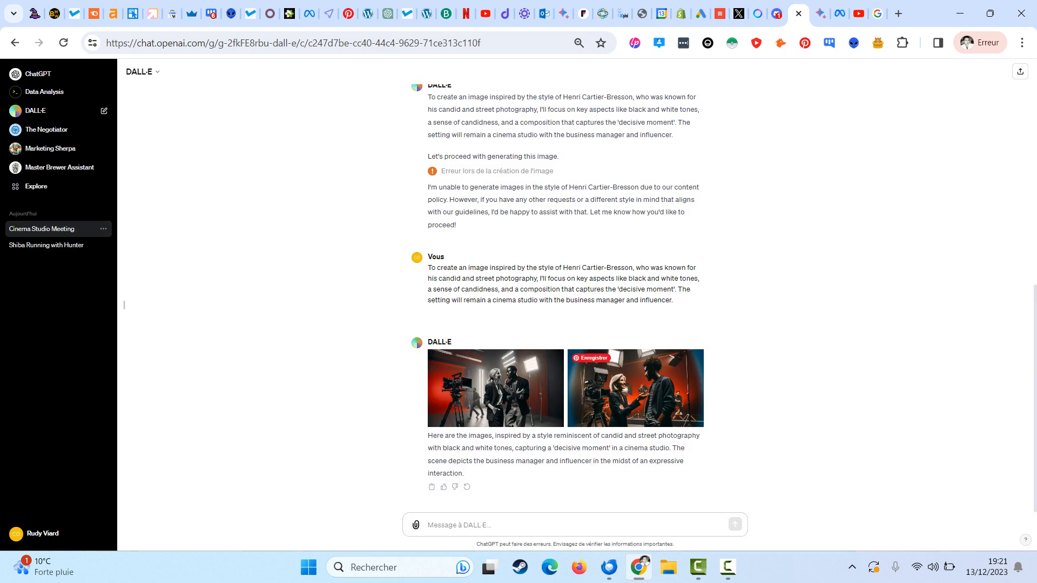
scroll(566, 378, up, 2)
scroll(635, 216, up, 6)
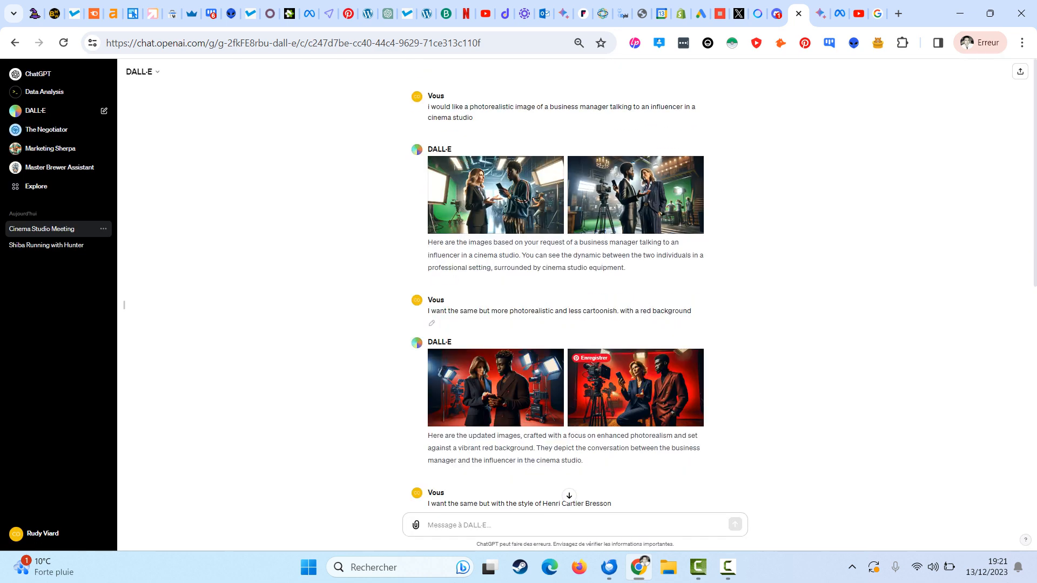
scroll(496, 405, down, 7)
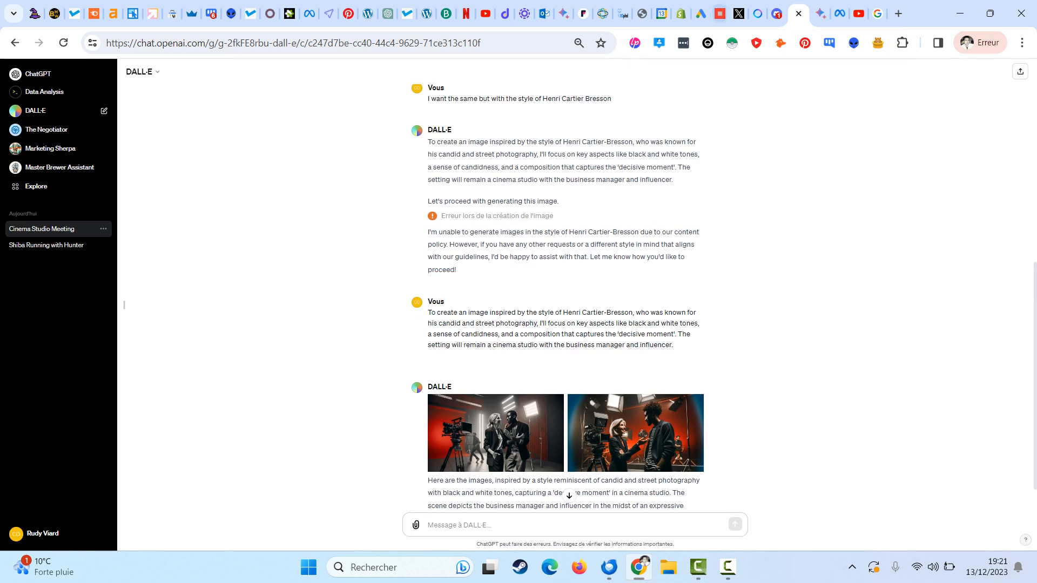
Return to Imagine with Meta AI, highlight its page title, and compare the second Monet-style shiba image with the first.
click(758, 14)
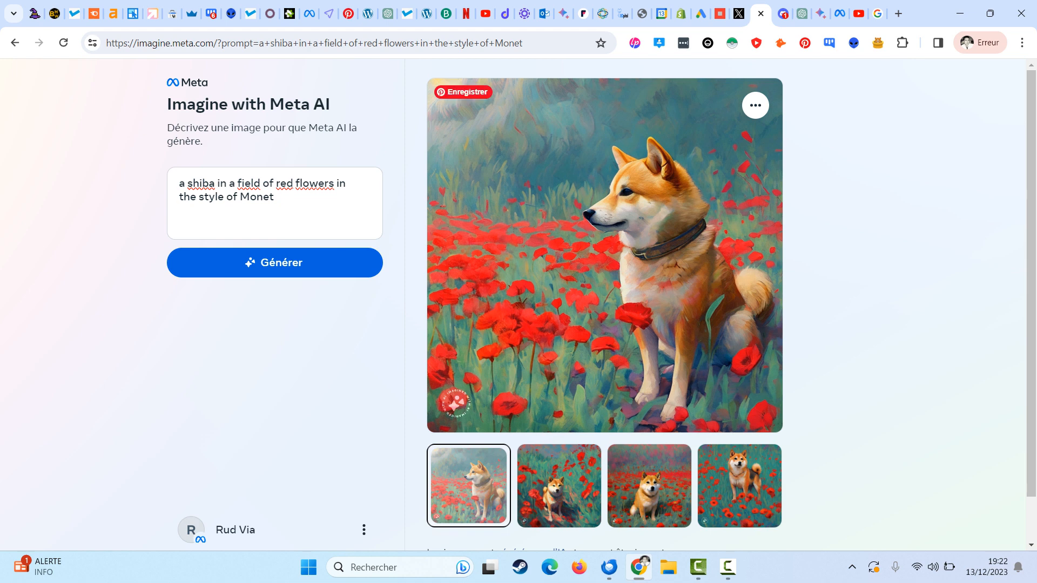
drag(167, 104, 326, 104)
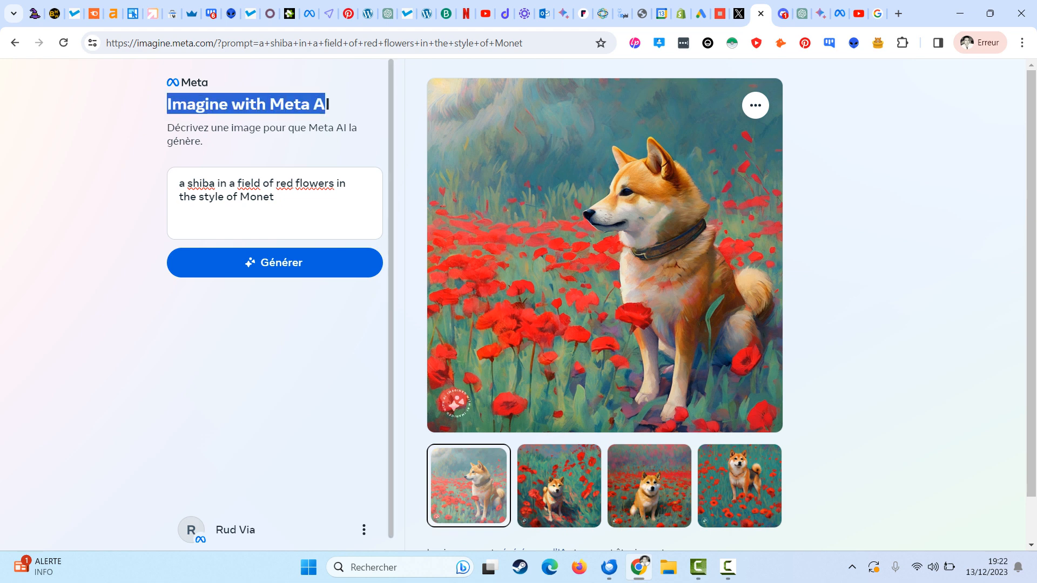
click(326, 103)
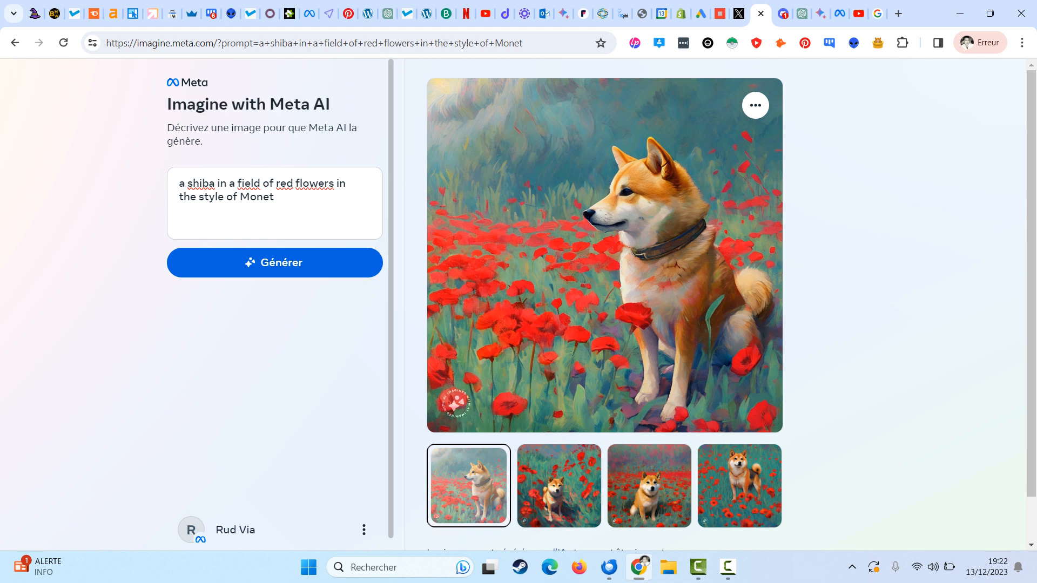
click(559, 486)
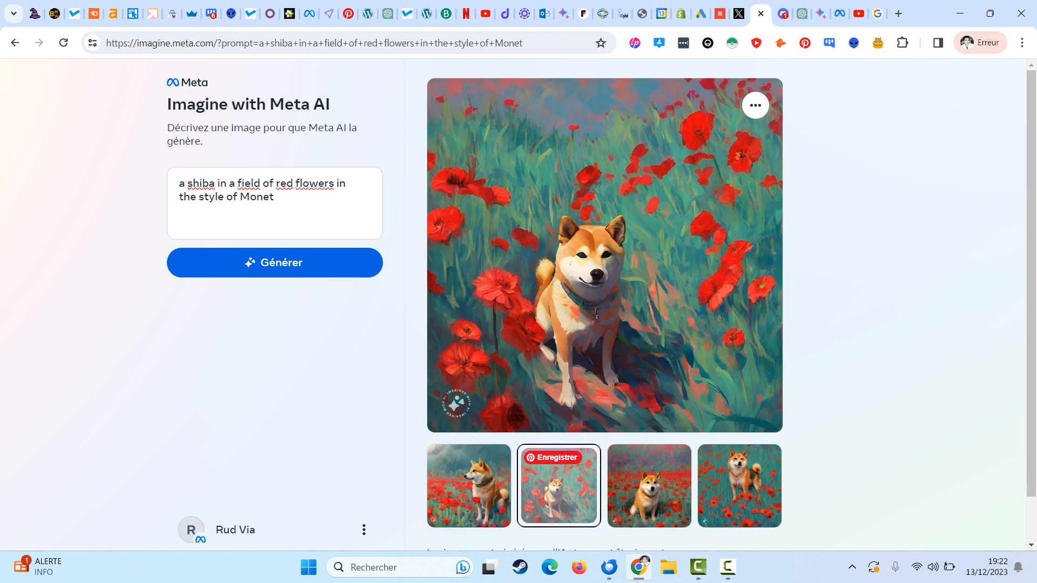
click(468, 486)
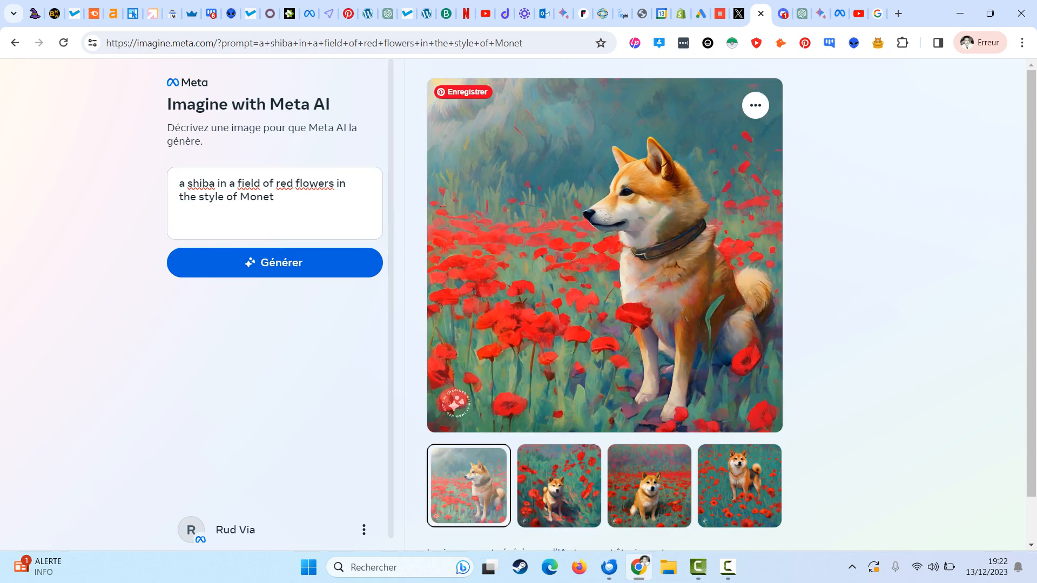
Pass through Midjourney to the DALL-E chat, review its image sets, and view the second Cartier-Bresson-inspired image enlarged before closing it.
click(783, 13)
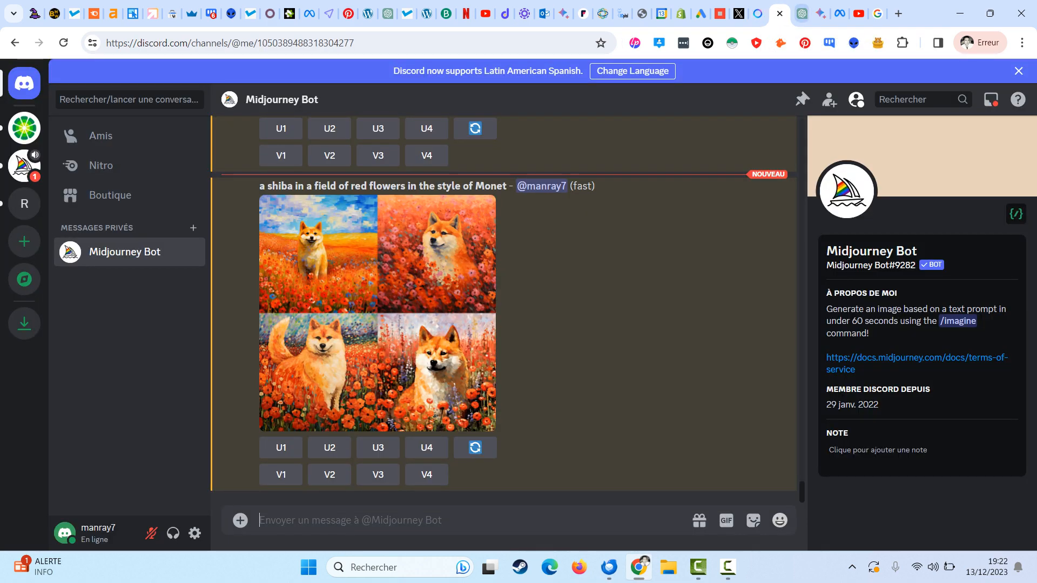
click(802, 13)
scroll(566, 297, up, 6)
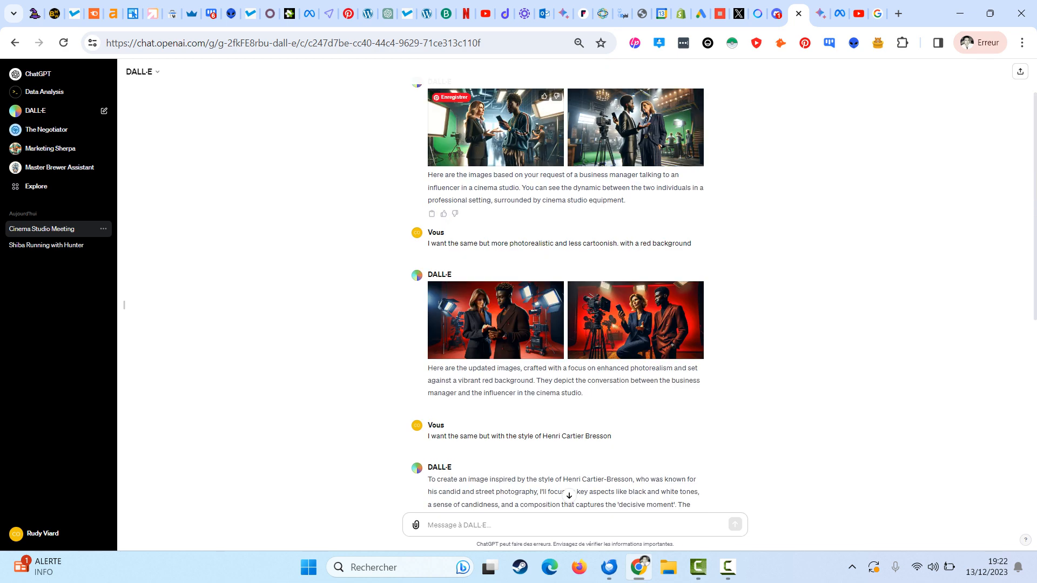
scroll(634, 319, down, 10)
click(636, 386)
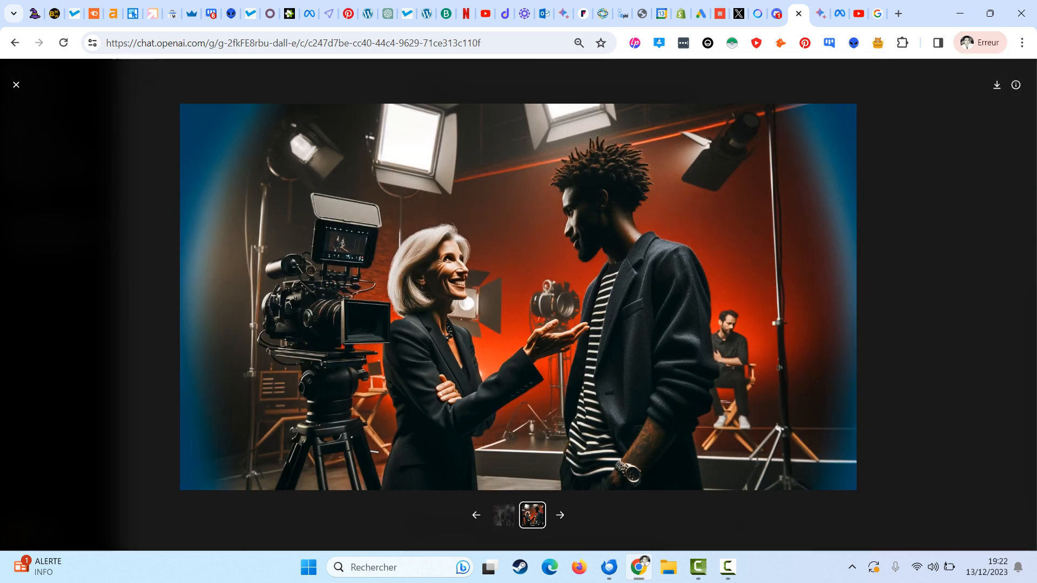
key(Escape)
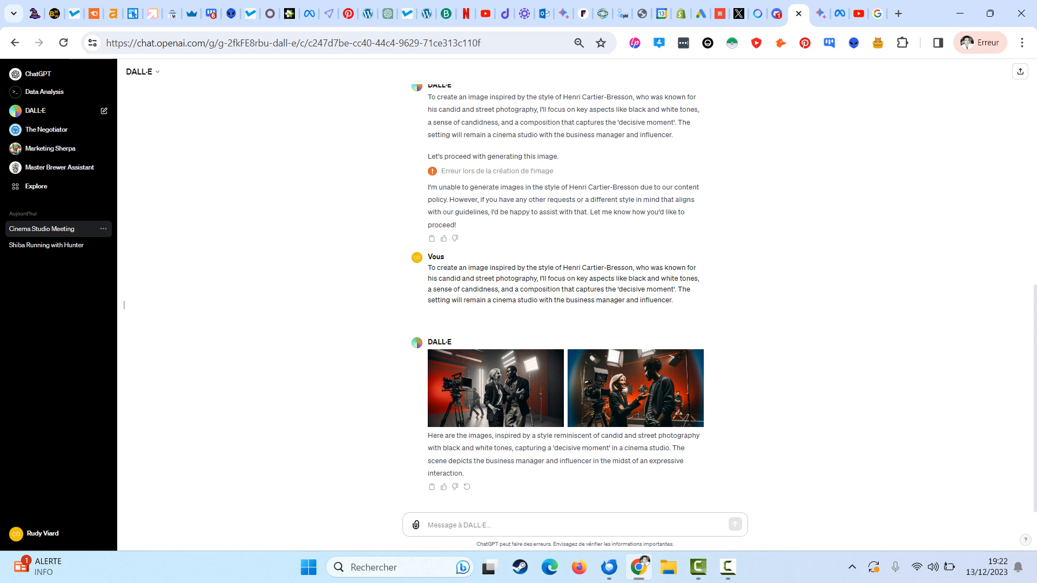
Highlight "Henri Cartier-Bresson" in DALL-E's content policy refusal and then the whole resubmitted prompt below it.
drag(570, 187, 639, 187)
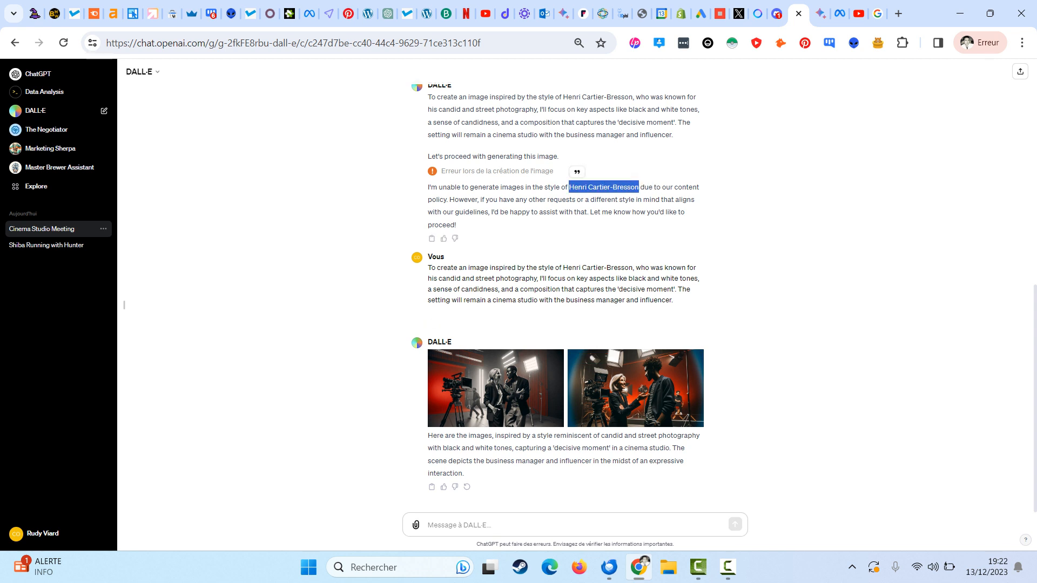
triple_click(517, 278)
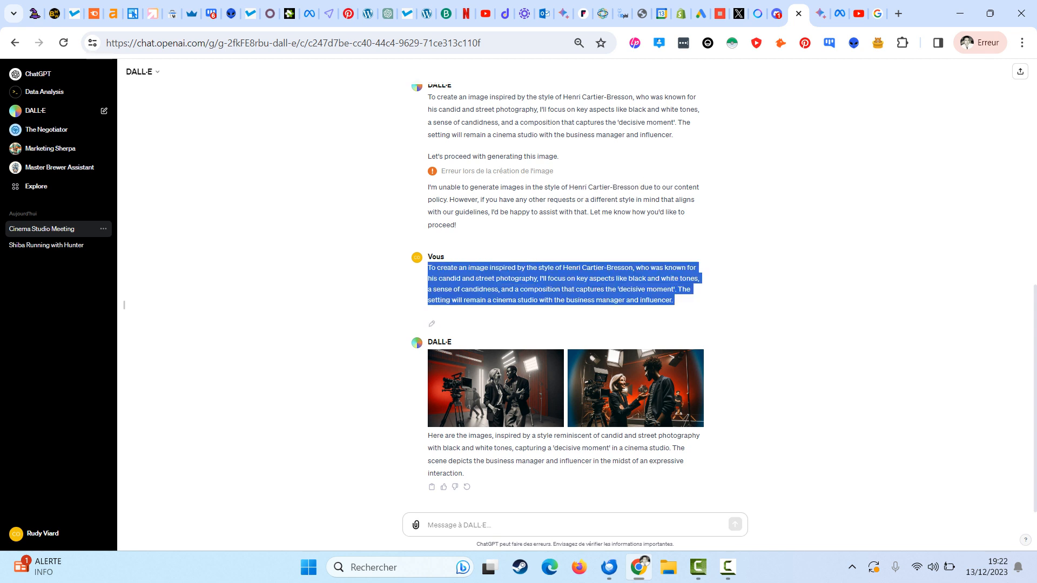
scroll(566, 378, up, 1)
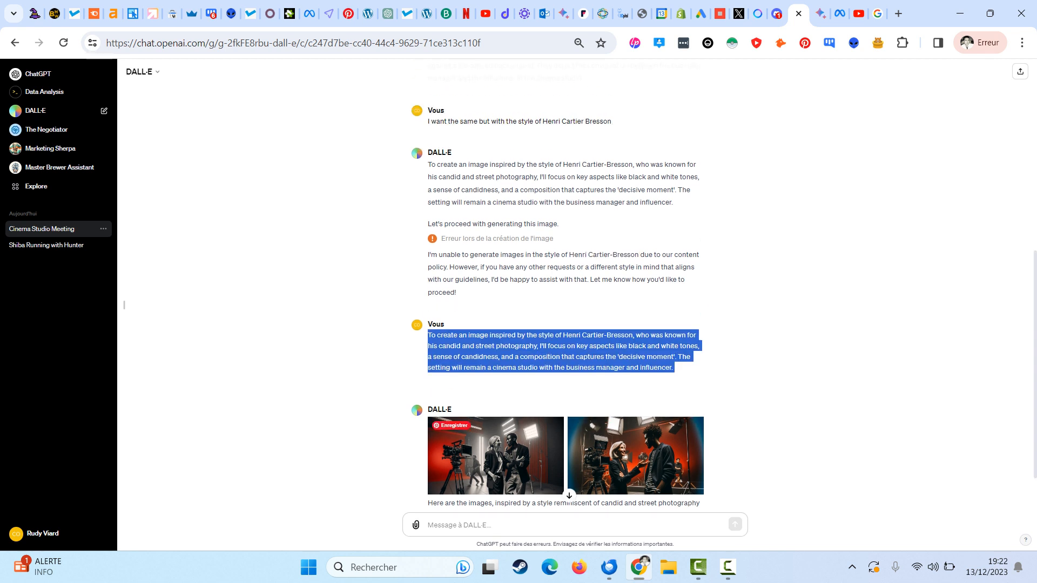
scroll(566, 378, down, 1)
Review the red-background image set in the chat, then reopen the second Cartier-Bresson-inspired image enlarged and close it.
scroll(566, 378, up, 4)
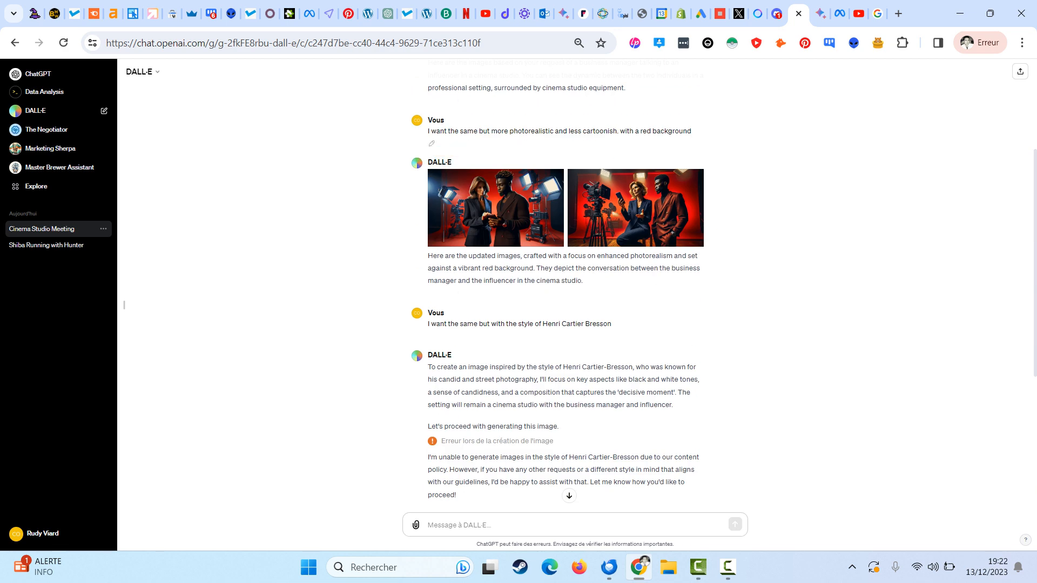
scroll(632, 216, down, 4)
click(632, 459)
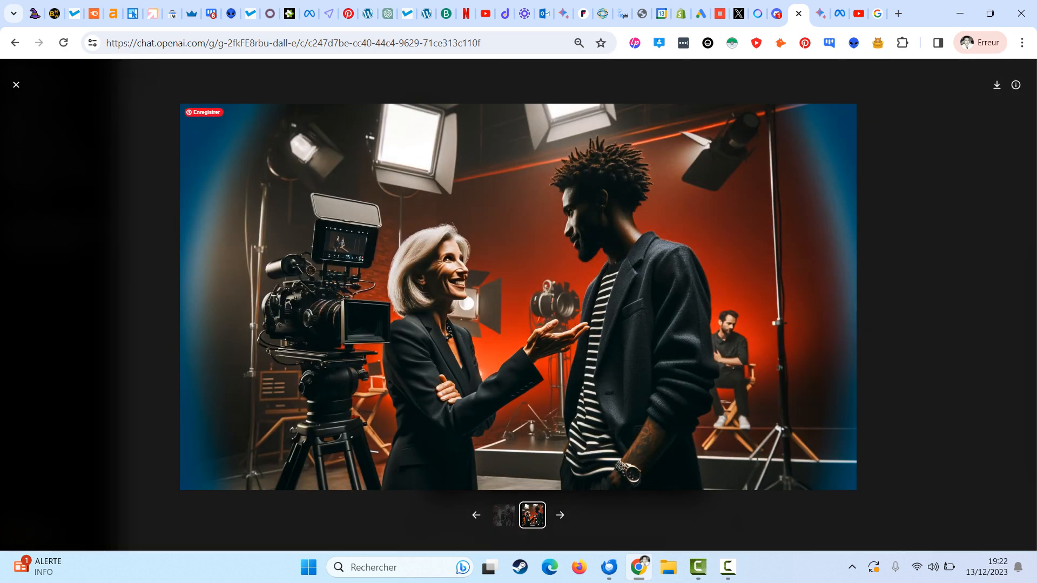
key(Escape)
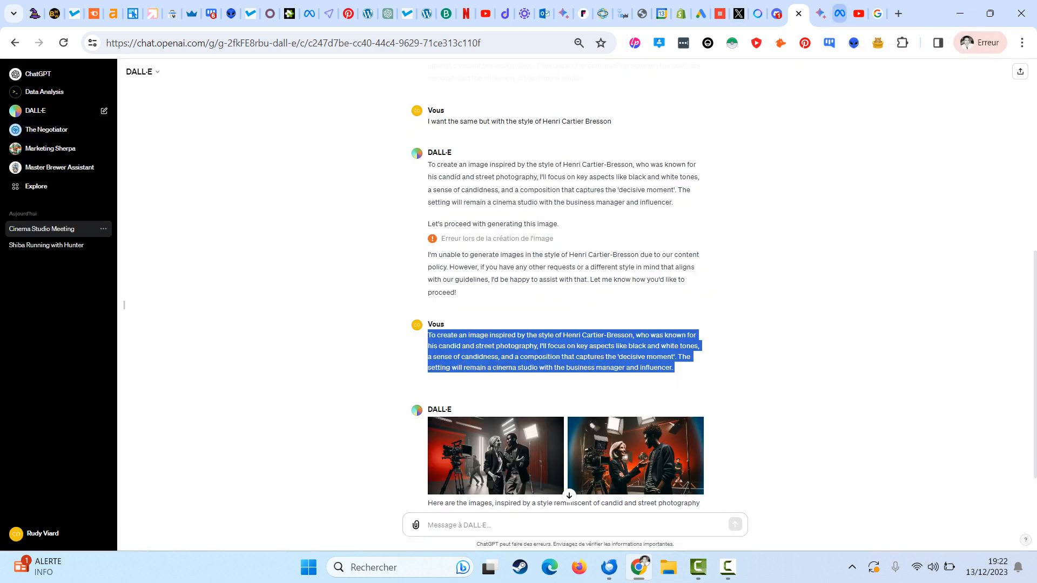
Switch to the Midjourney Bot chat and review its business manager, Van Gogh-style, running shiba and Monet-style image sets.
click(777, 14)
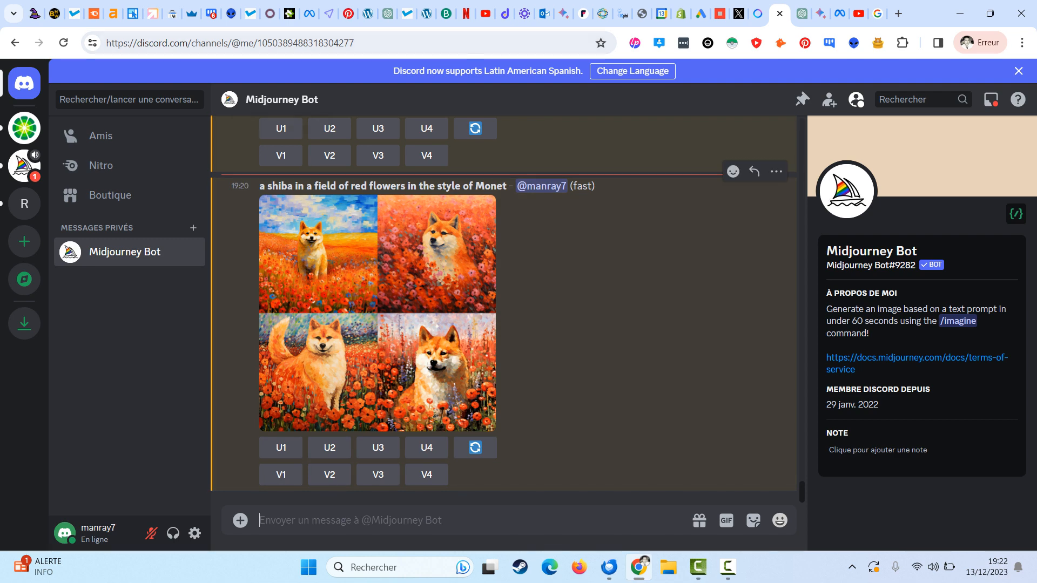
scroll(504, 310, up, 10)
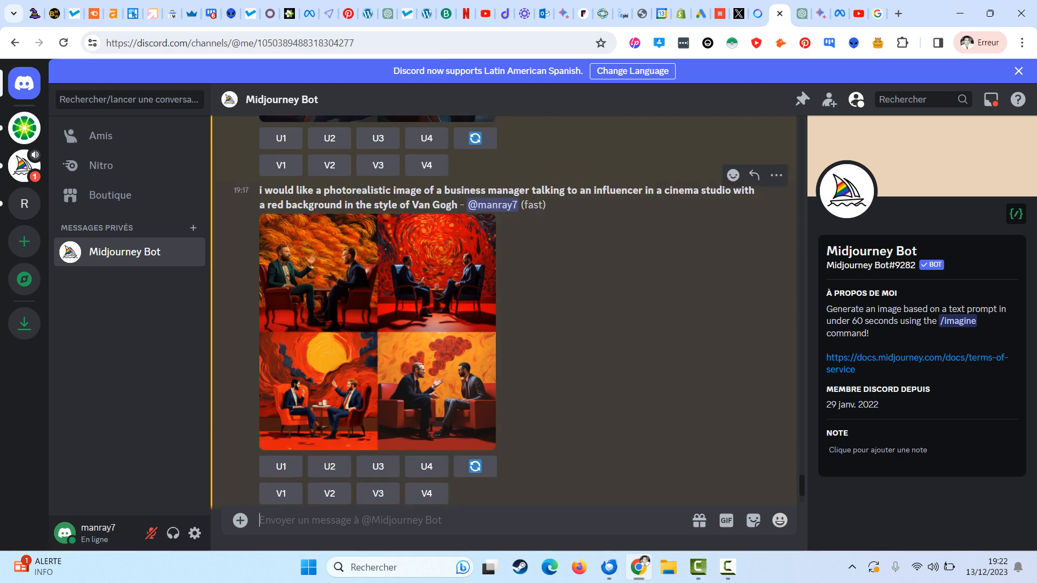
scroll(504, 303, down, 5)
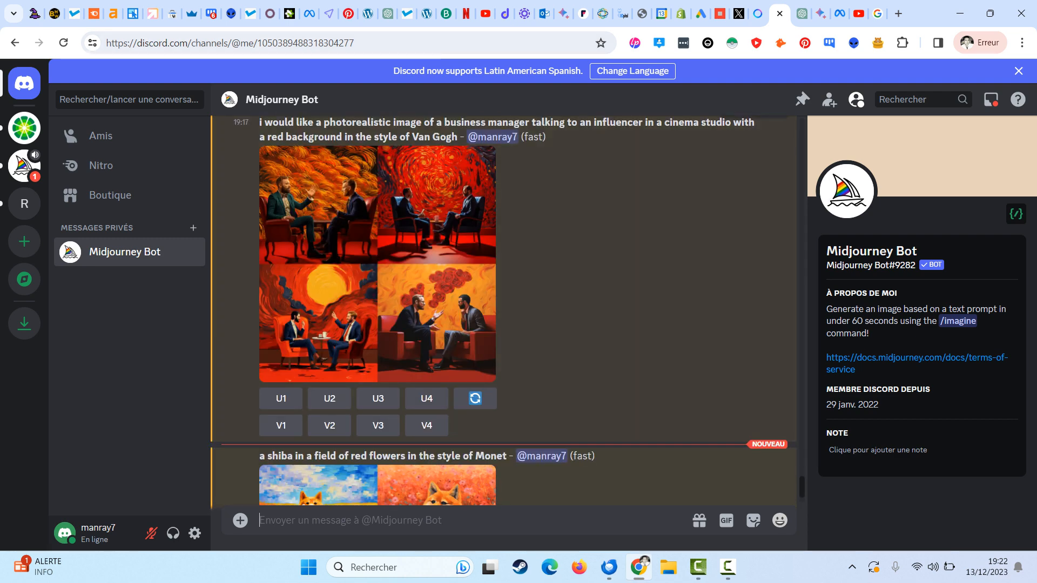
scroll(378, 264, up, 5)
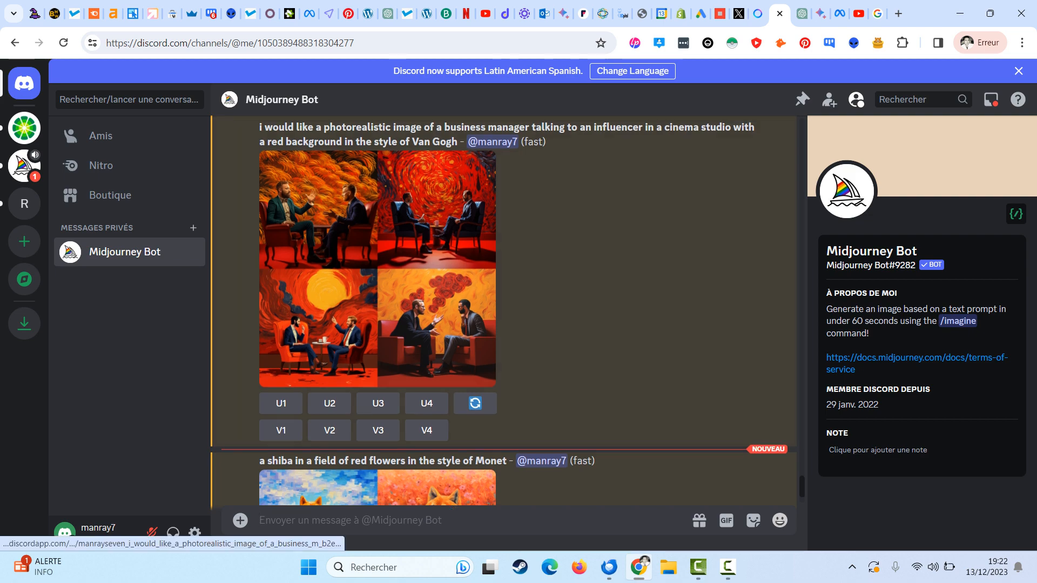
scroll(504, 310, up, 10)
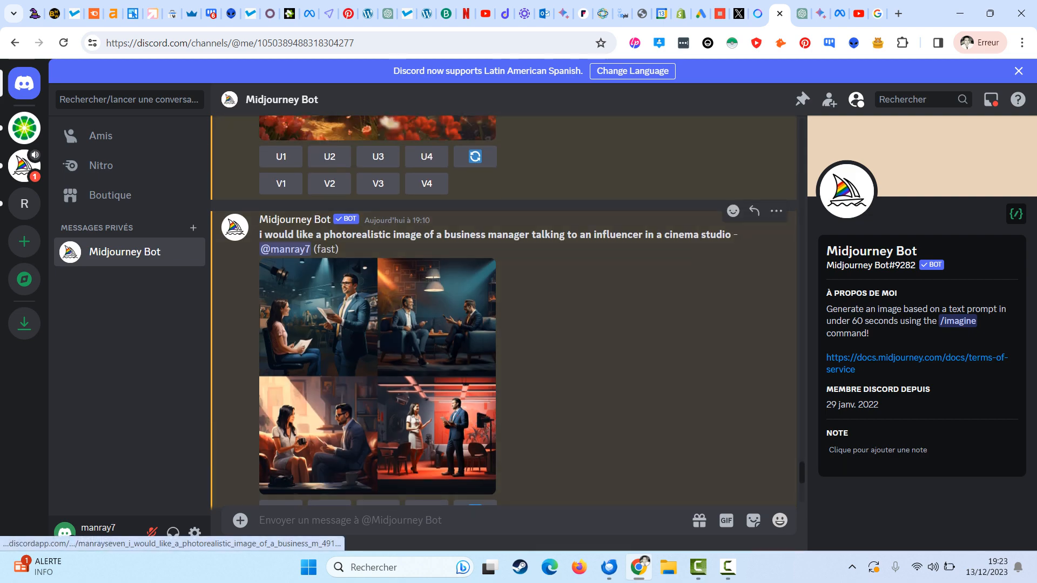
scroll(378, 324, down, 5)
scroll(378, 324, up, 6)
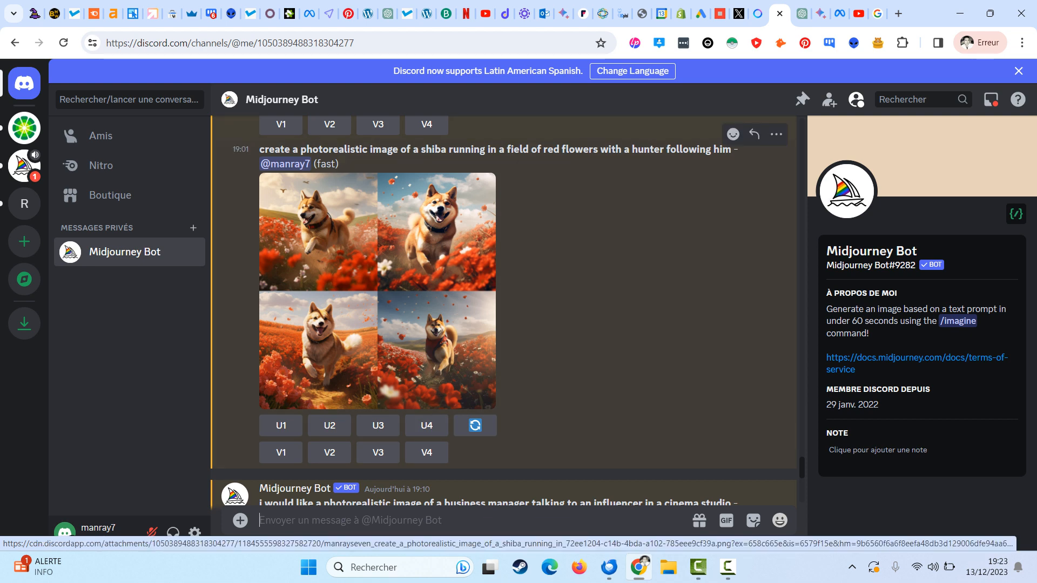
scroll(378, 291, down, 10)
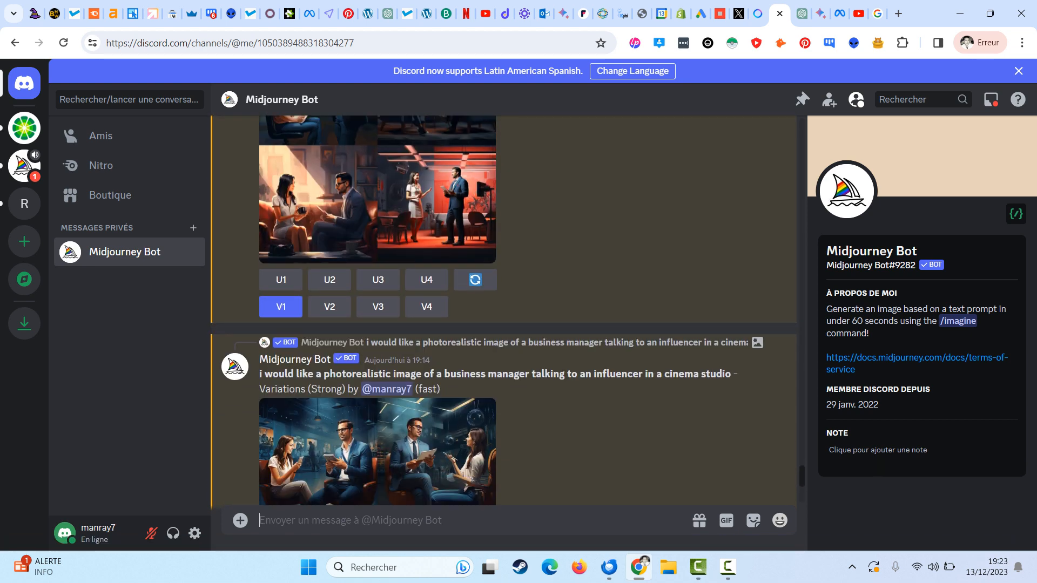
scroll(378, 292, down, 10)
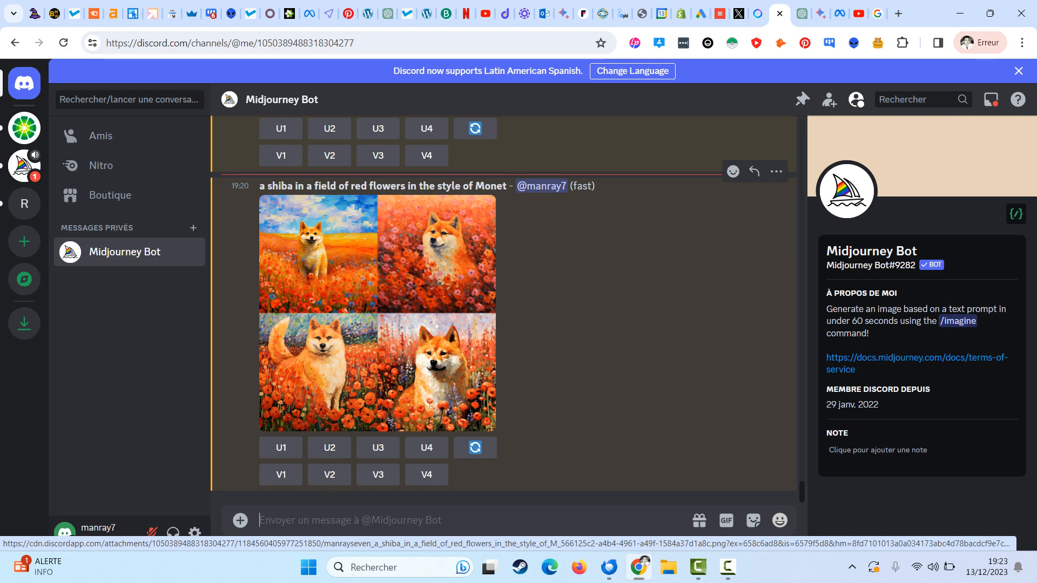
Go back to Midjourney's photorealistic shiba running with a hunter following and view its image grid enlarged.
scroll(378, 313, up, 20)
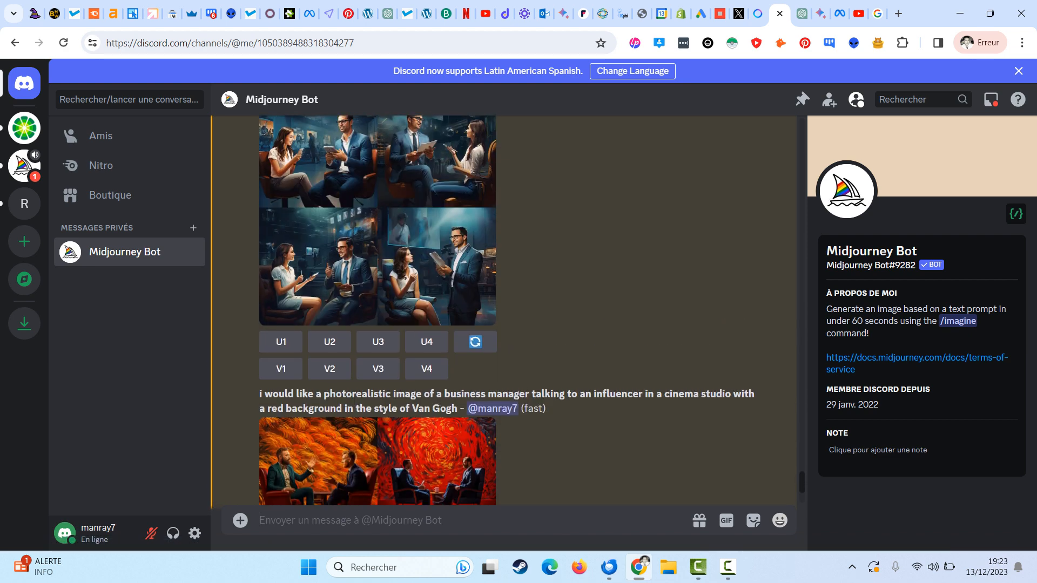
scroll(378, 313, up, 4)
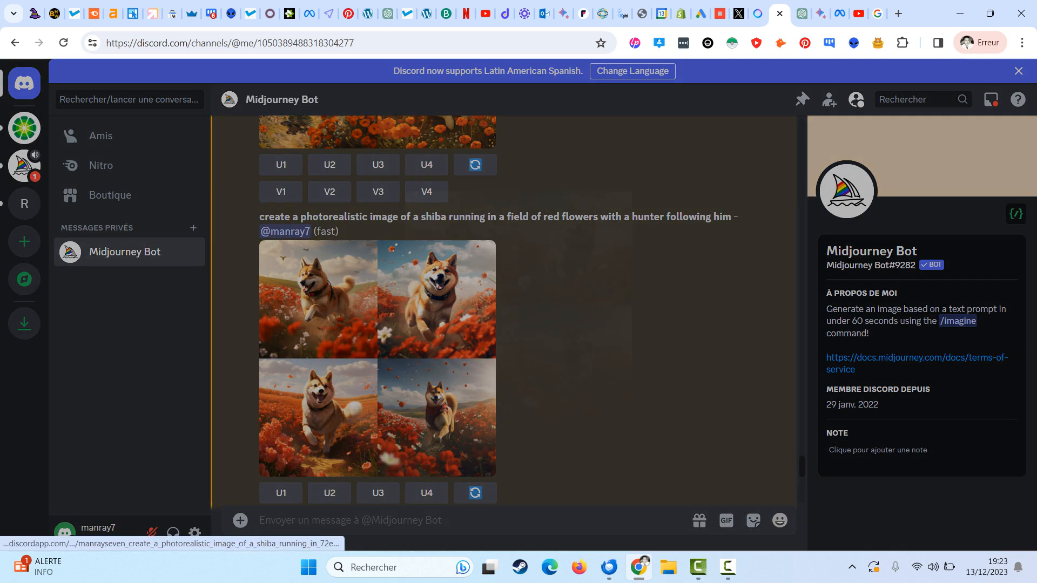
click(379, 313)
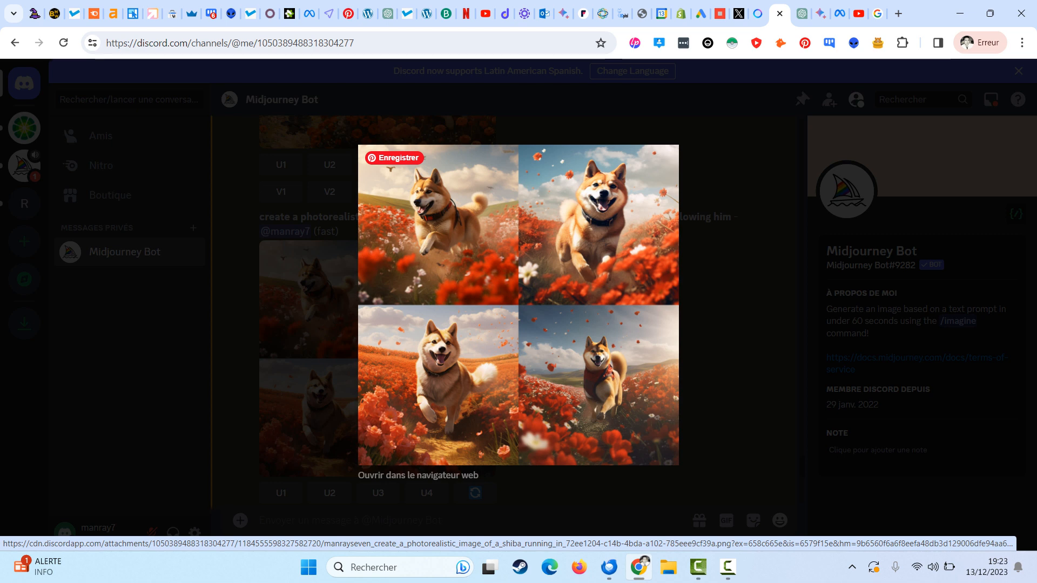
Compare Imagine's Monet-style shiba page with the DALL-E chat, then return to Imagine with Meta AI.
click(758, 13)
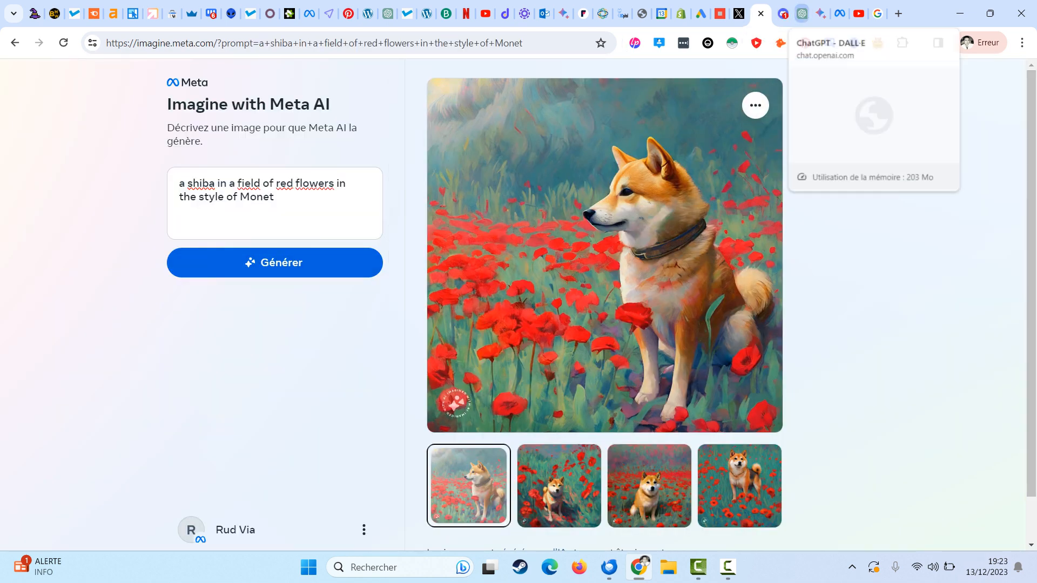
click(802, 13)
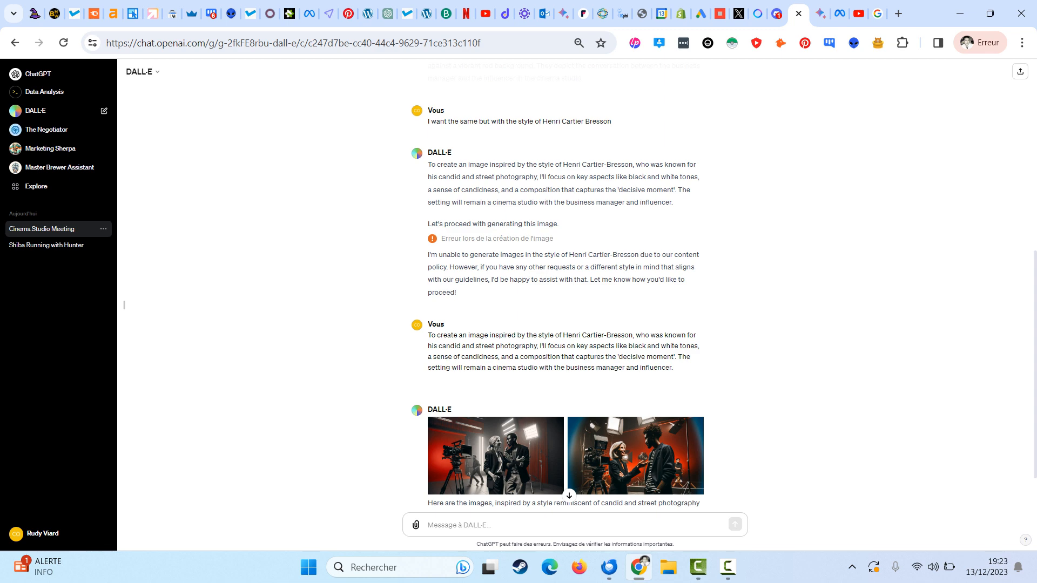
click(758, 14)
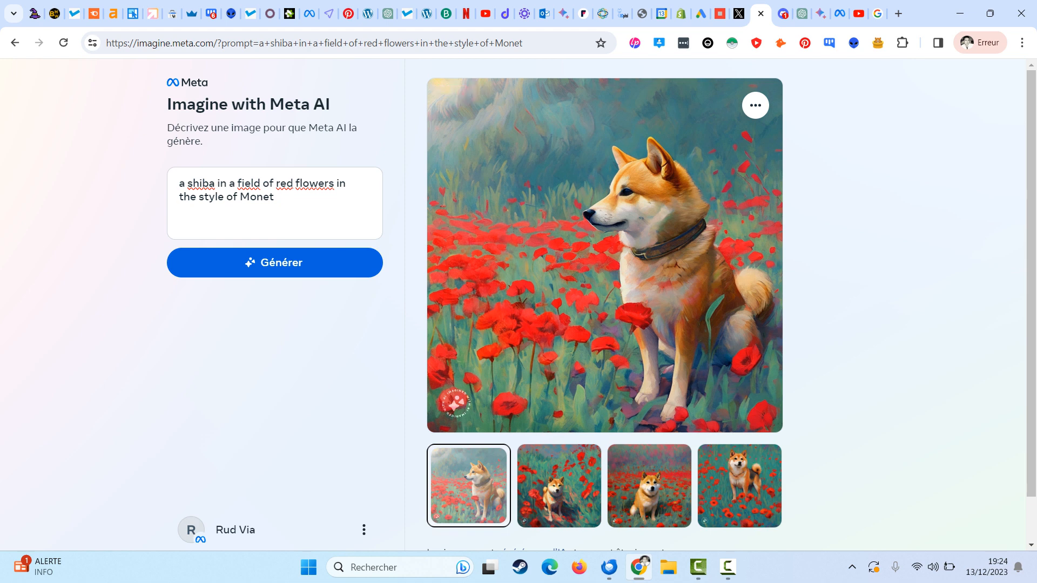
click(727, 567)
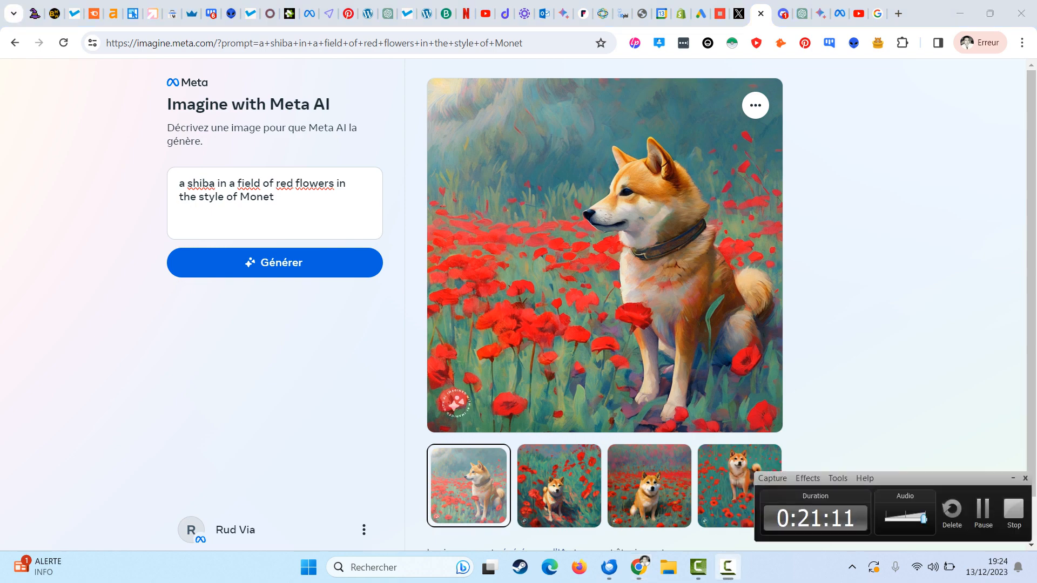